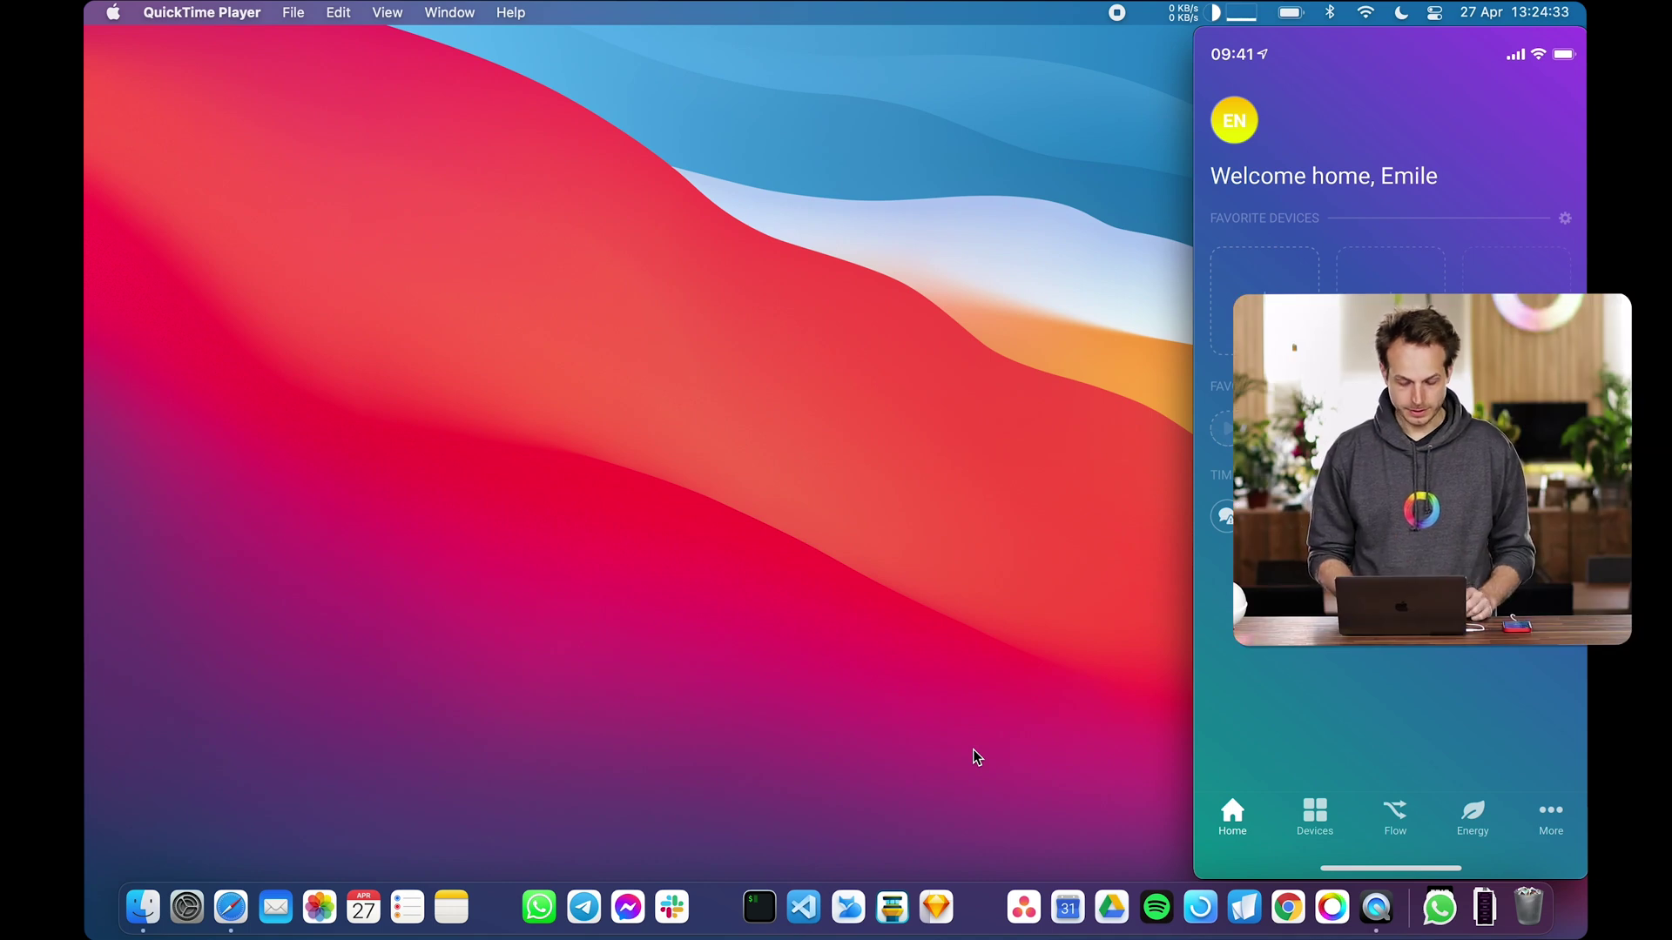
Download the Node.js 16.0.0 Current macOS installer from nodejs.org in Safari
{"action": "left_click", "coordinate": [229, 907]}
{"action": "type", "text": "ni"}
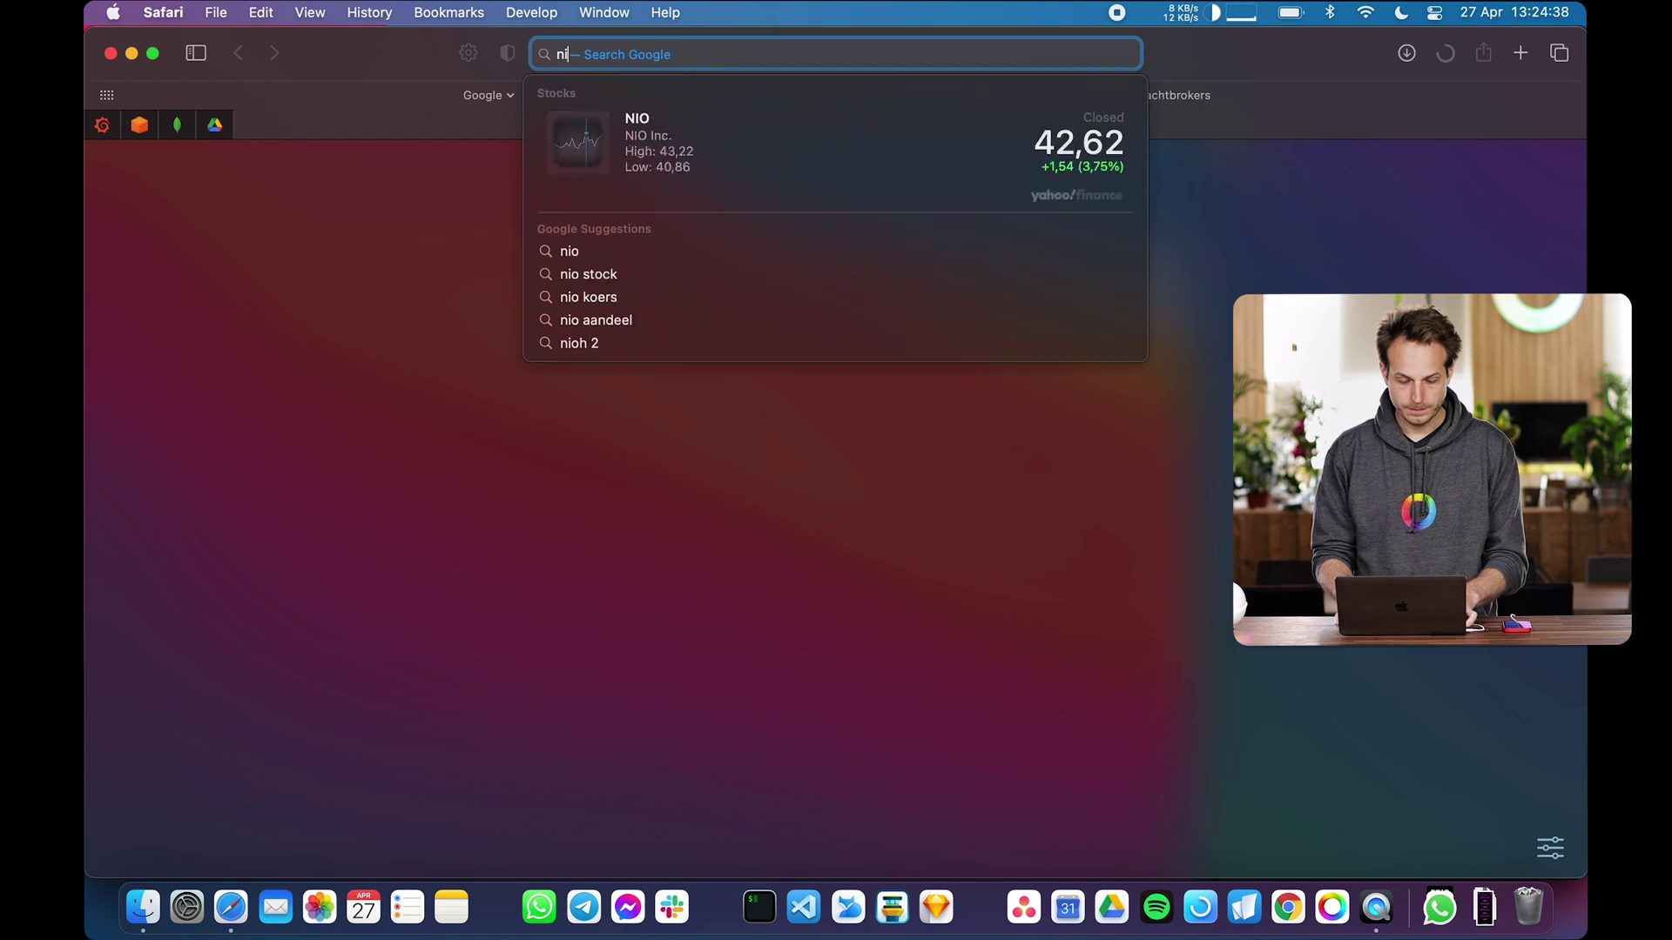
{"action": "type", "text": "nodejs.org"}
{"action": "key", "text": "Return"}
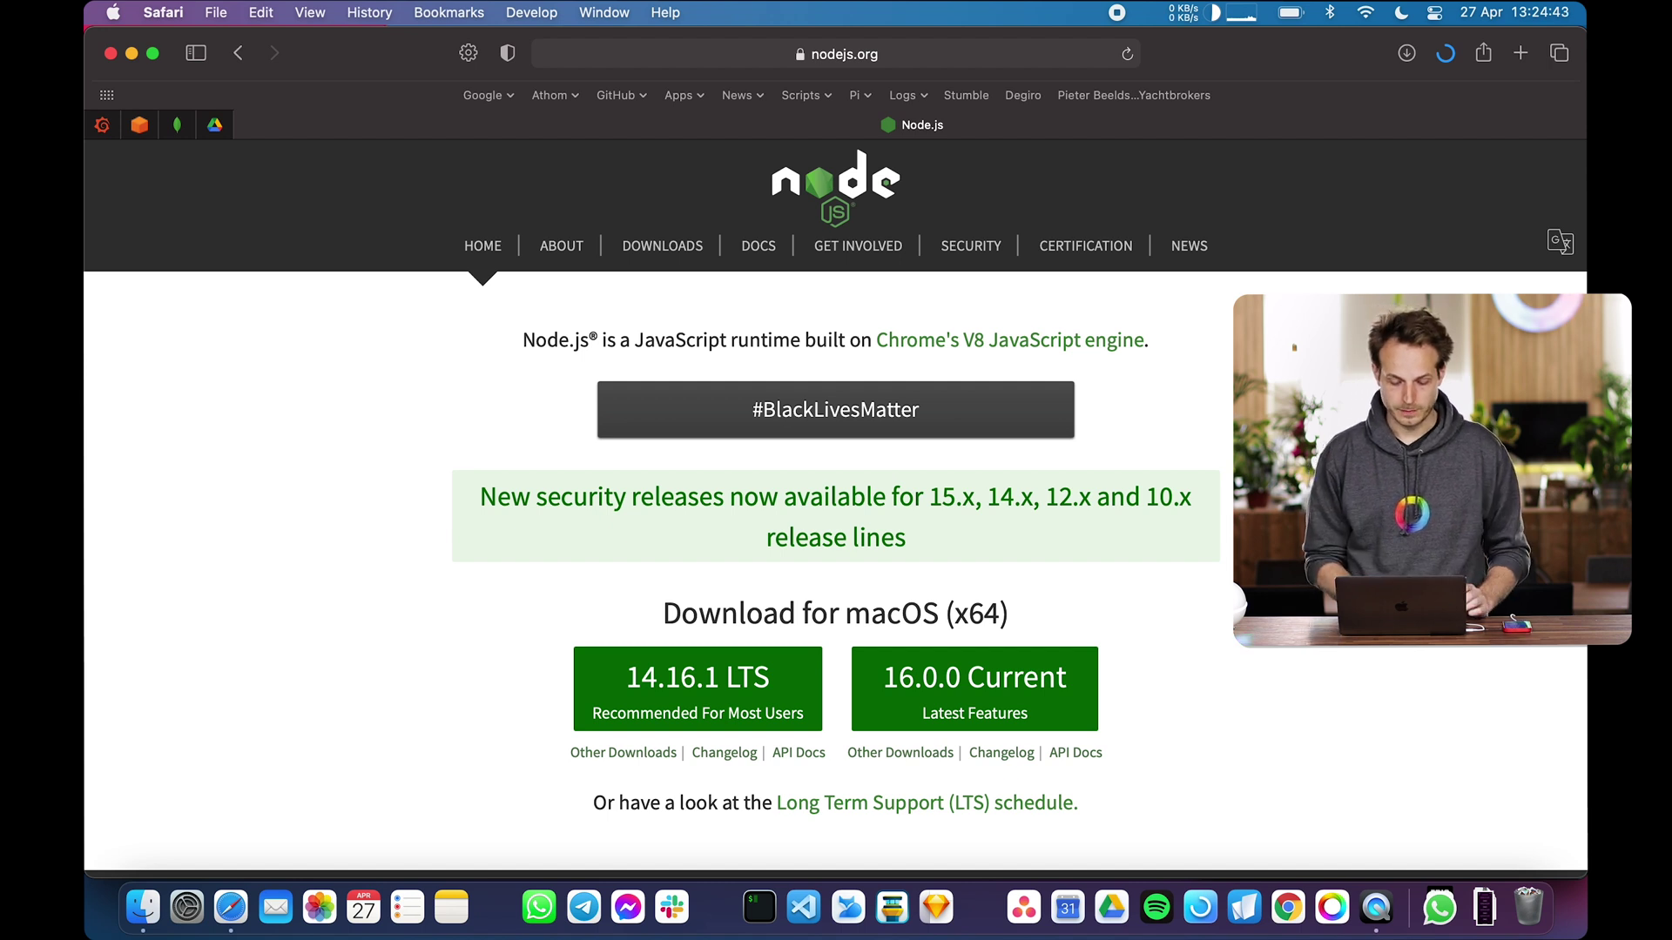
{"action": "left_click", "coordinate": [1021, 675]}
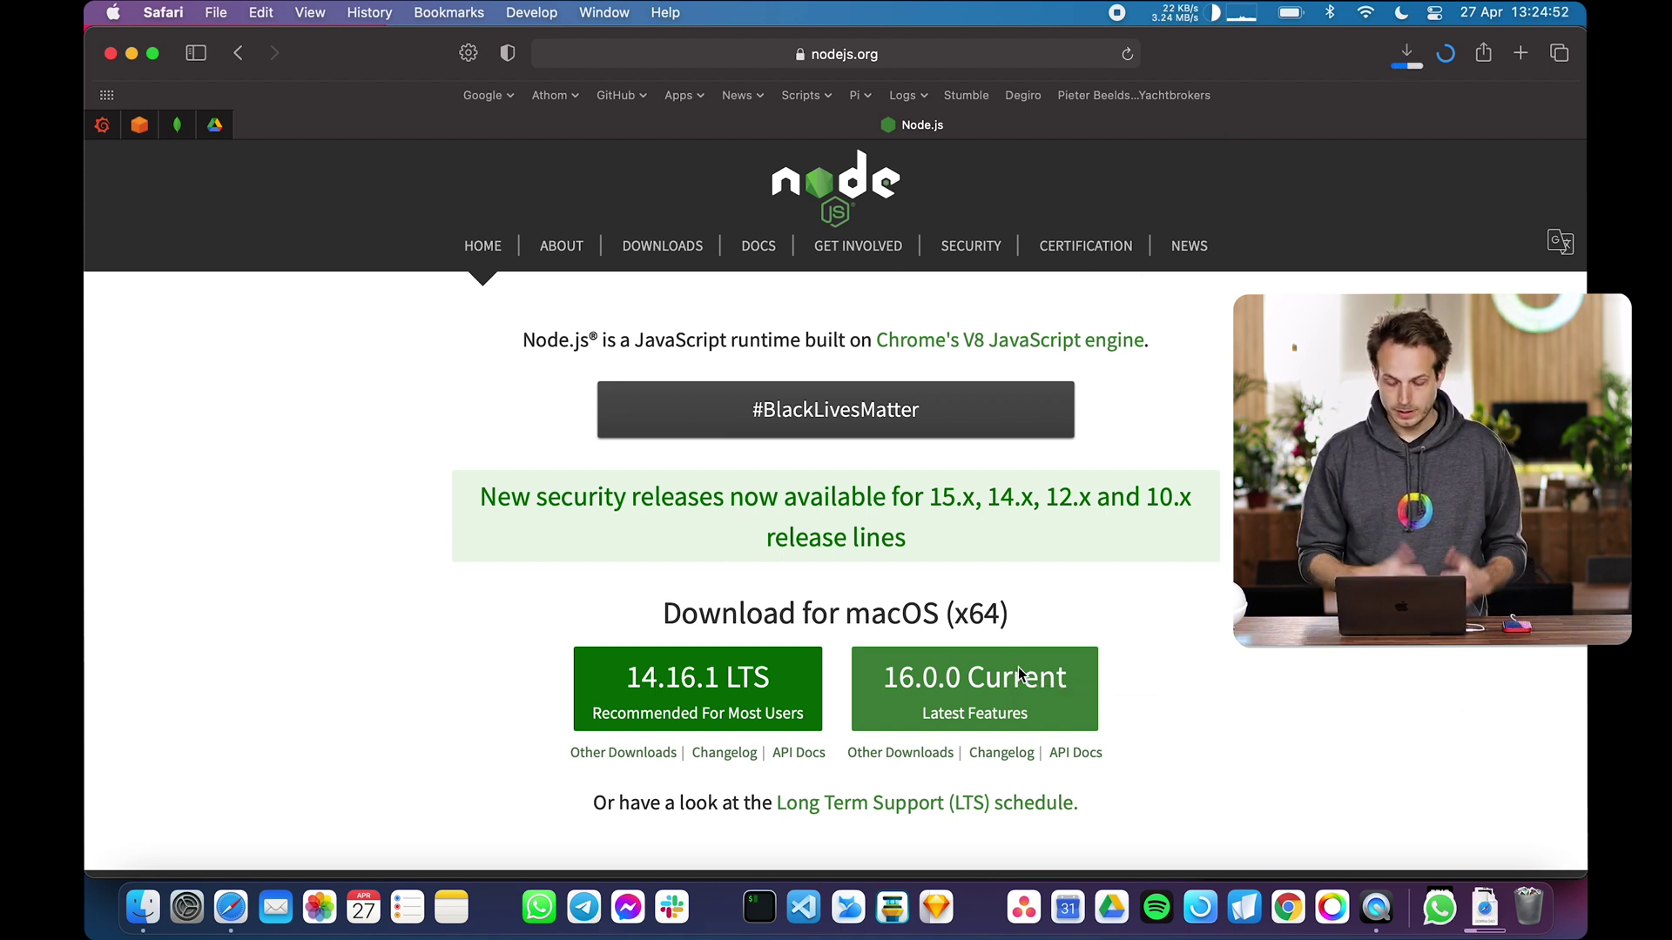
Launch the downloaded Node.js .pkg from Downloads and continue past the introduction
{"action": "left_click", "coordinate": [1484, 907]}
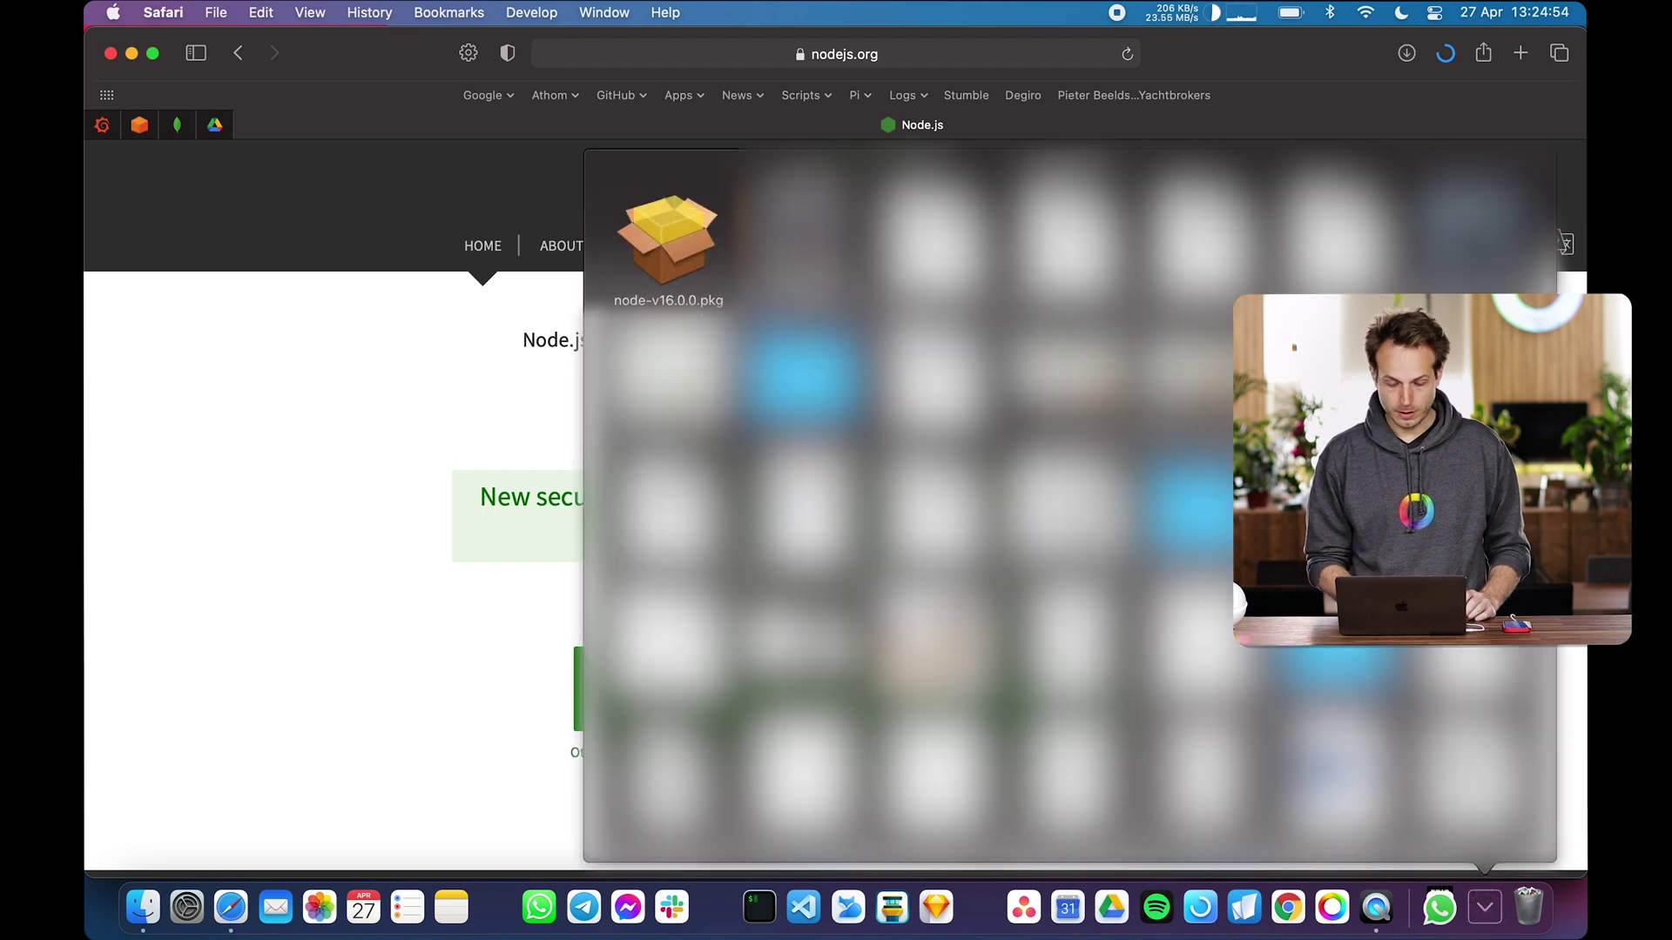
{"action": "left_click", "coordinate": [671, 244]}
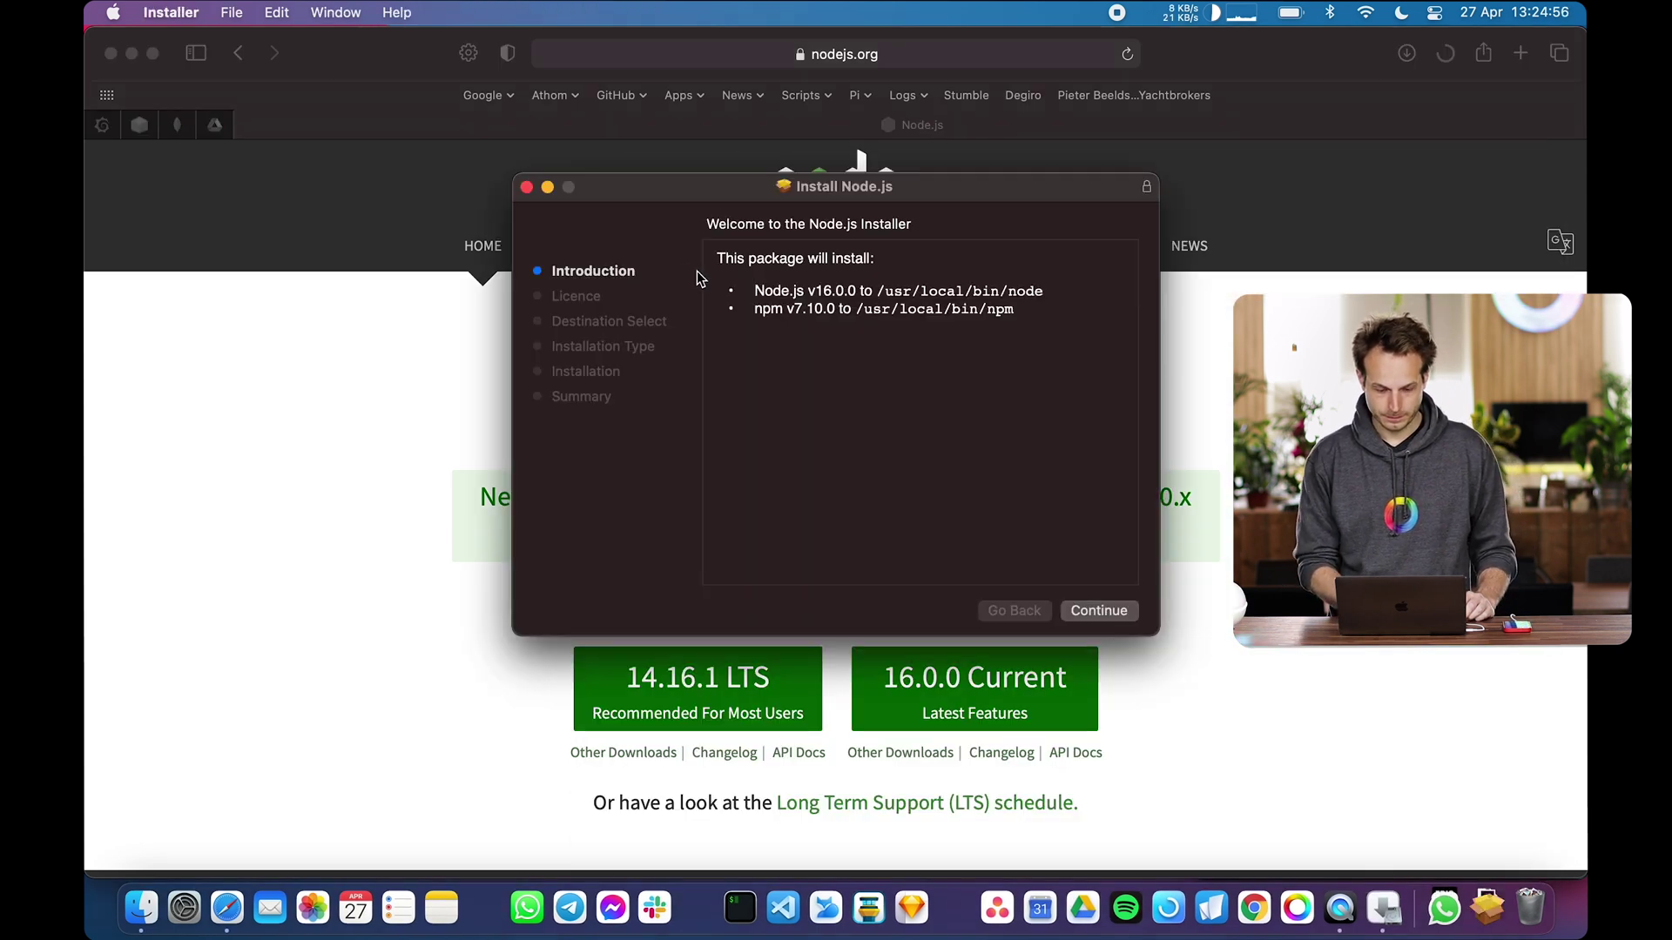
{"action": "left_click", "coordinate": [1107, 602]}
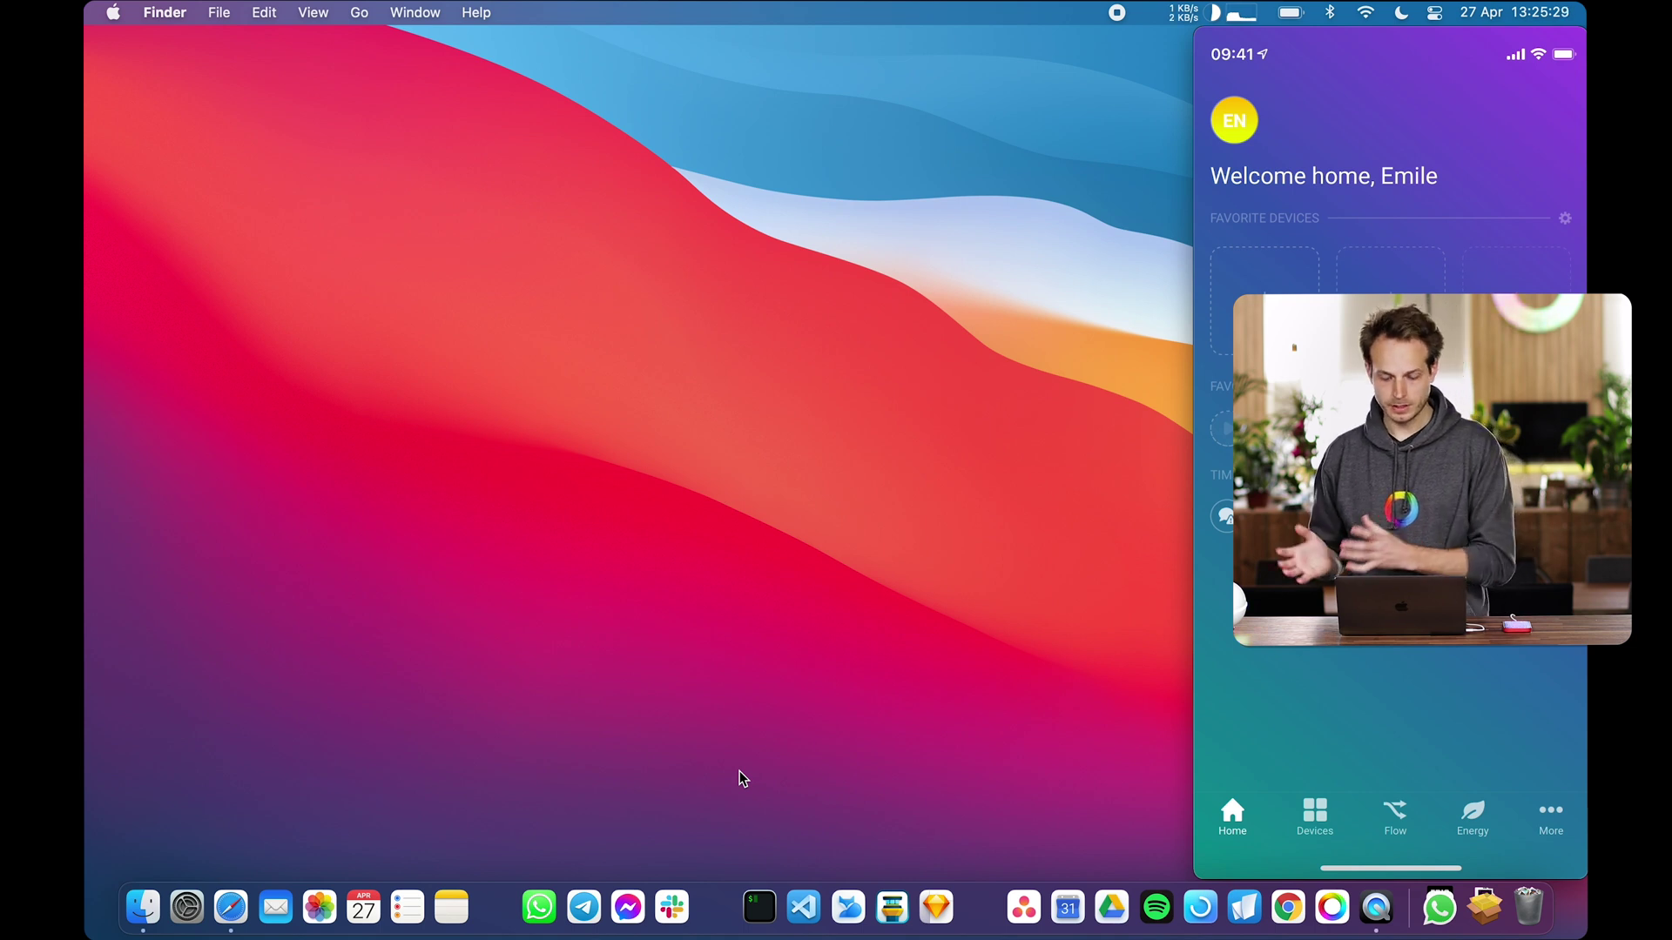
Install the Homey CLI in iTerm with npm install -g homey
{"action": "left_click", "coordinate": [754, 911]}
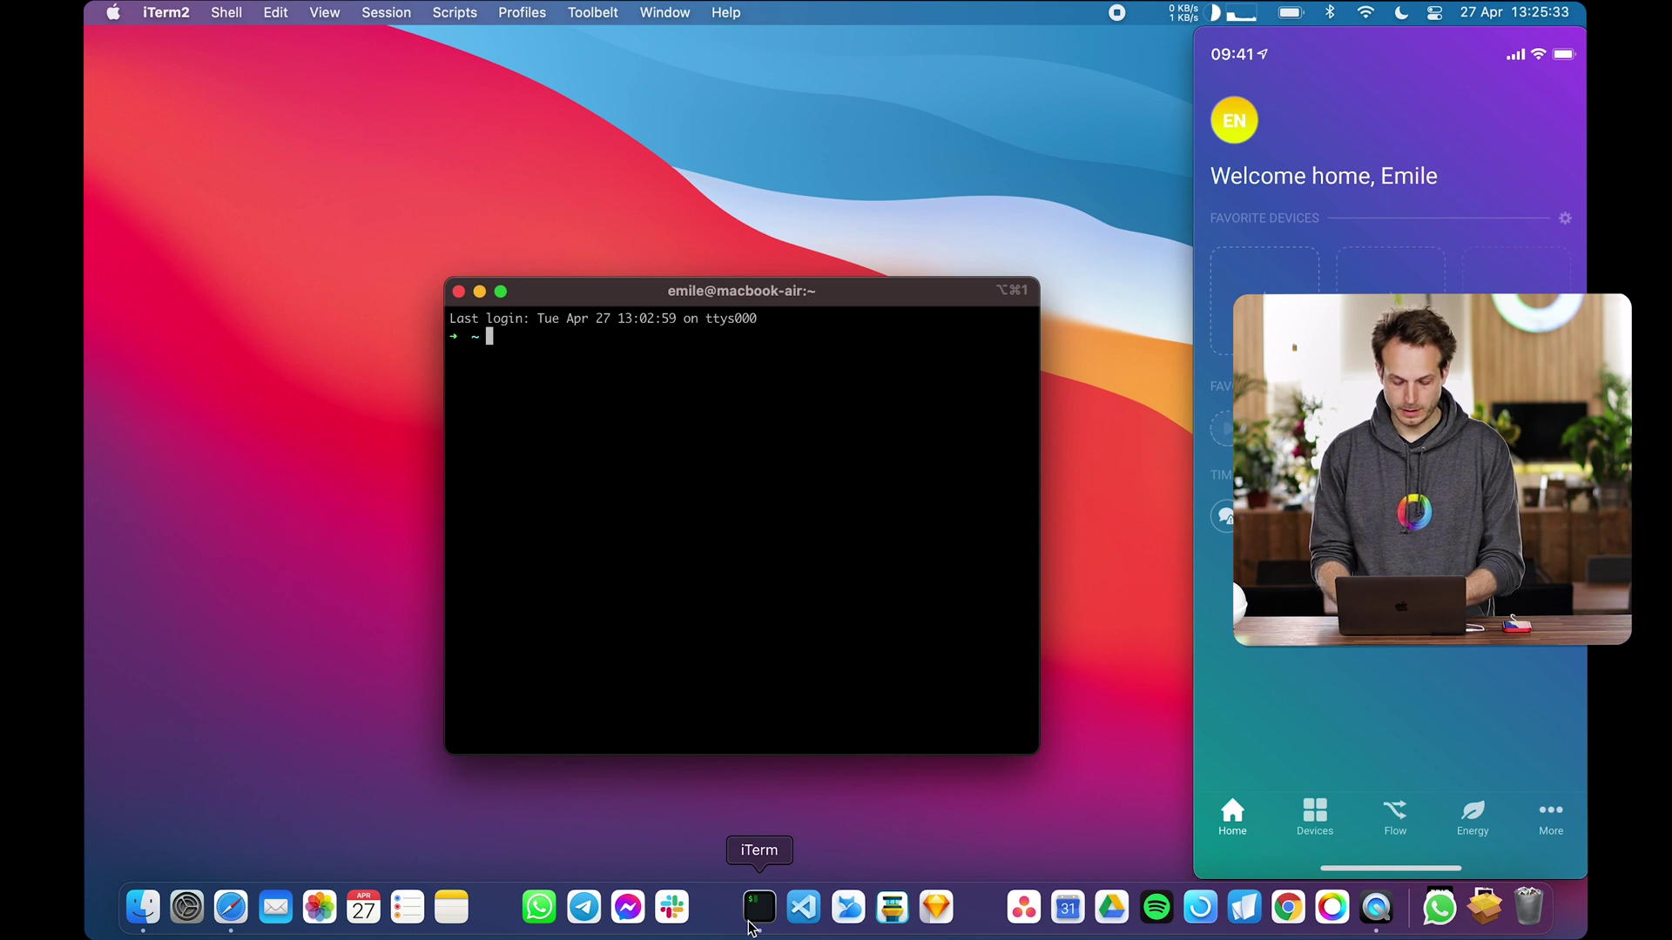
{"action": "type", "text": "npm install -g homey"}
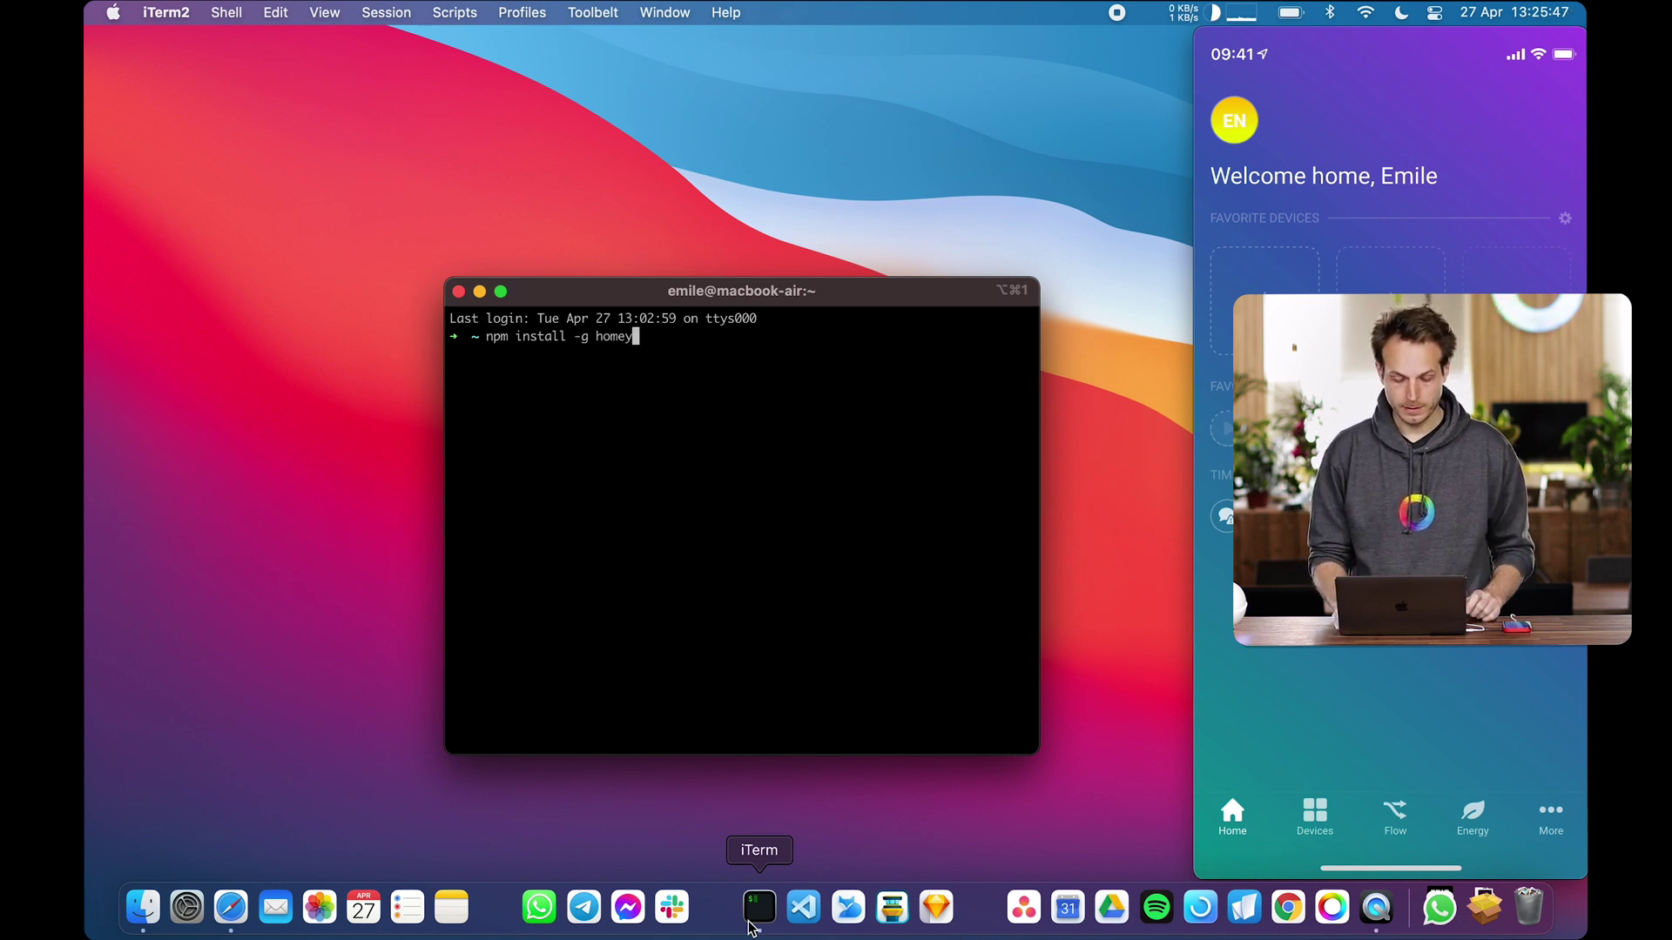
{"action": "key", "text": "Return"}
{"action": "type", "text": "homey login"}
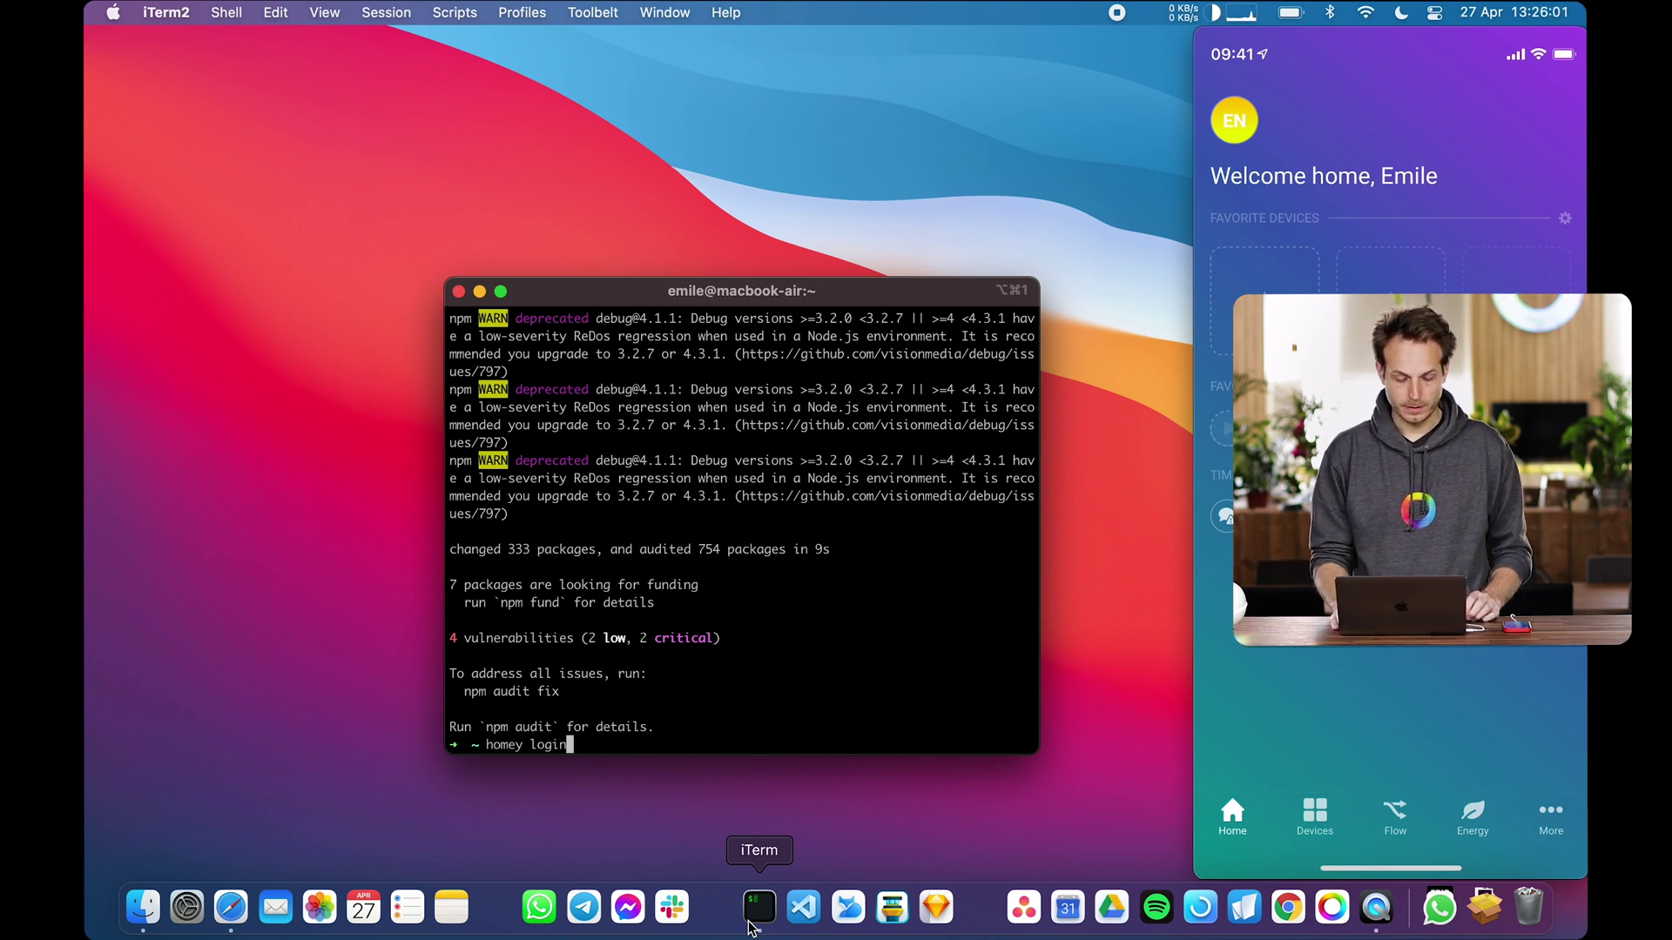
Log the Homey CLI in with homey login, authorizing the chosen Athom account
{"action": "key", "text": "Return"}
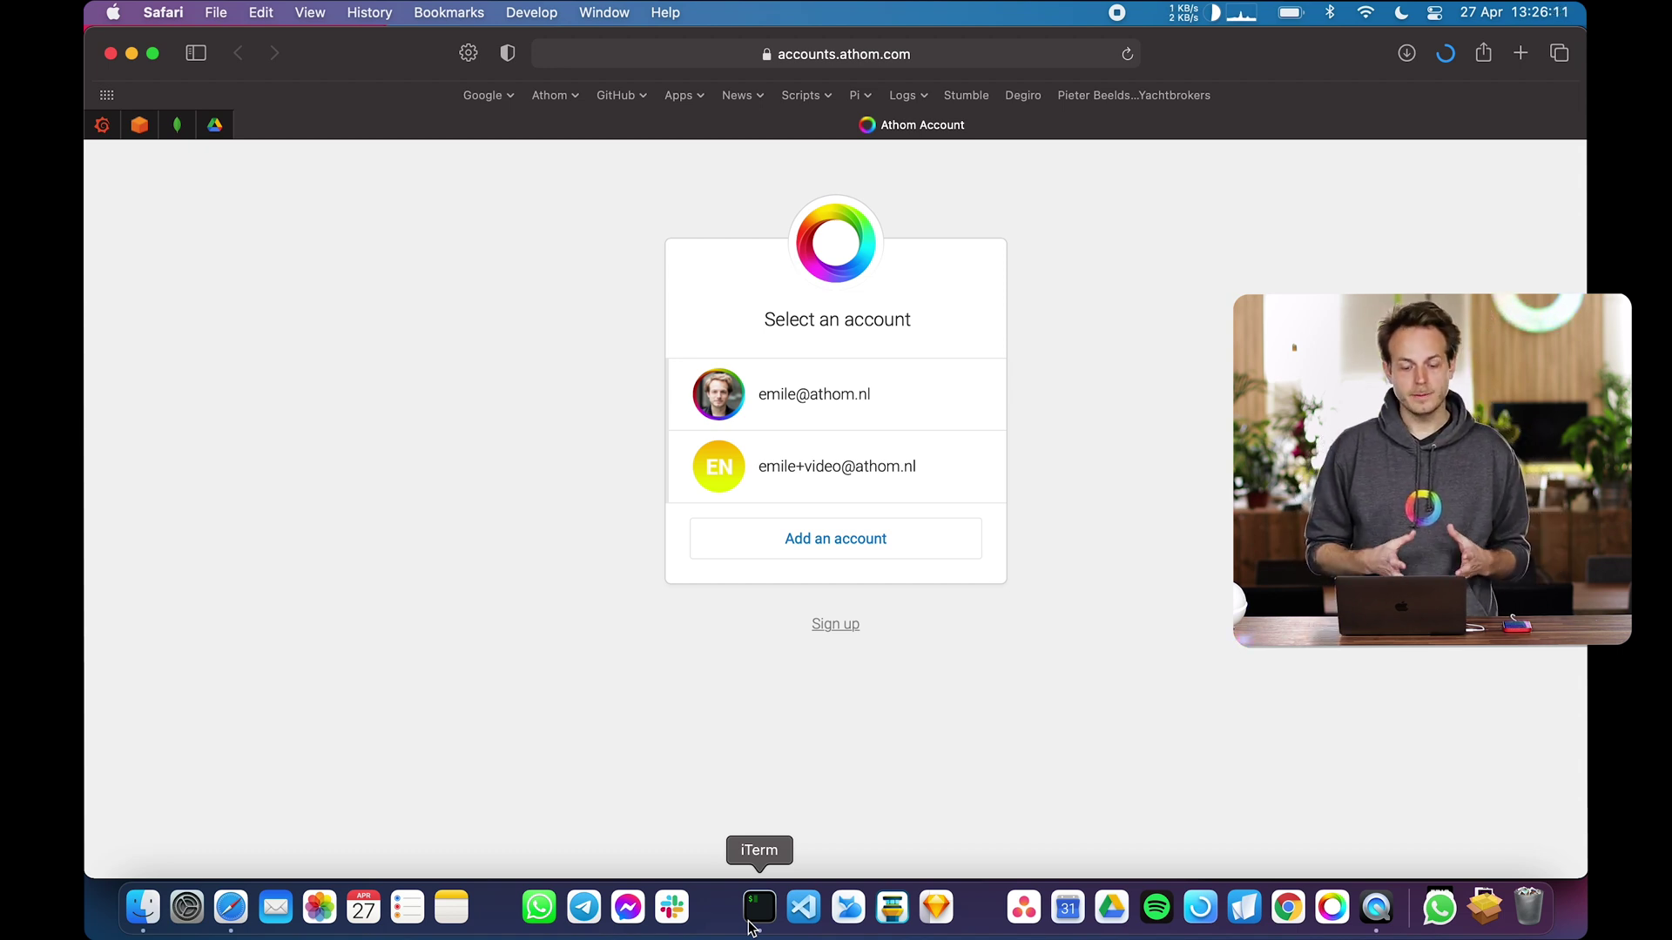
{"action": "mouse_move", "coordinate": [836, 467]}
{"action": "left_click", "coordinate": [840, 485]}
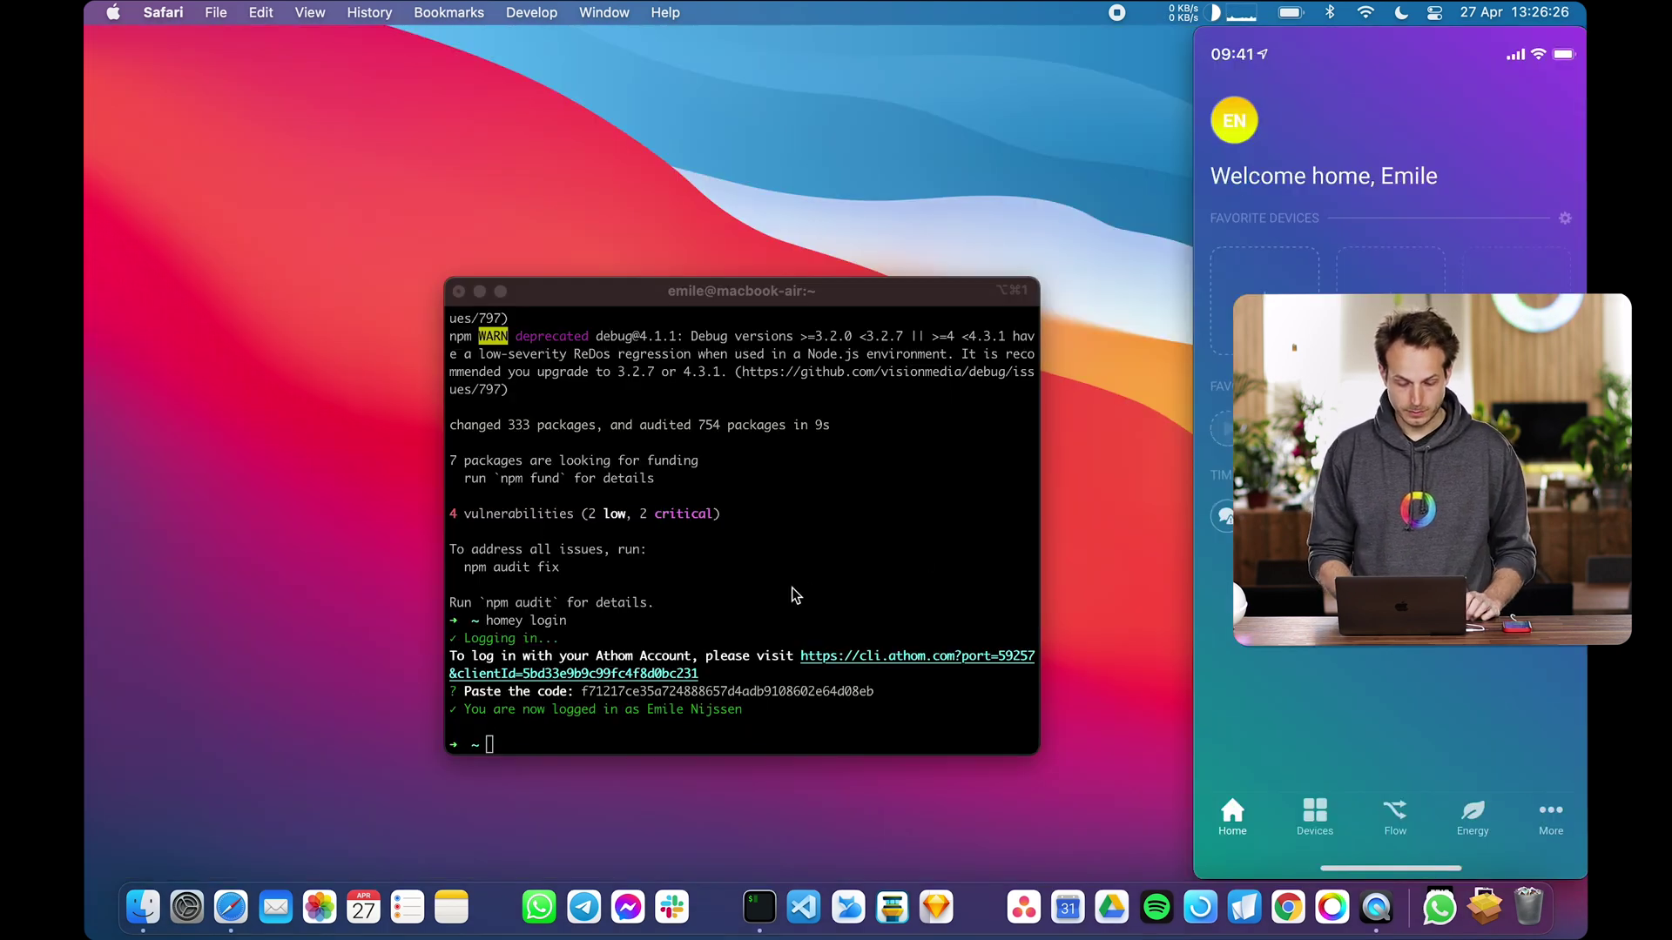
{"action": "left_click", "coordinate": [792, 589]}
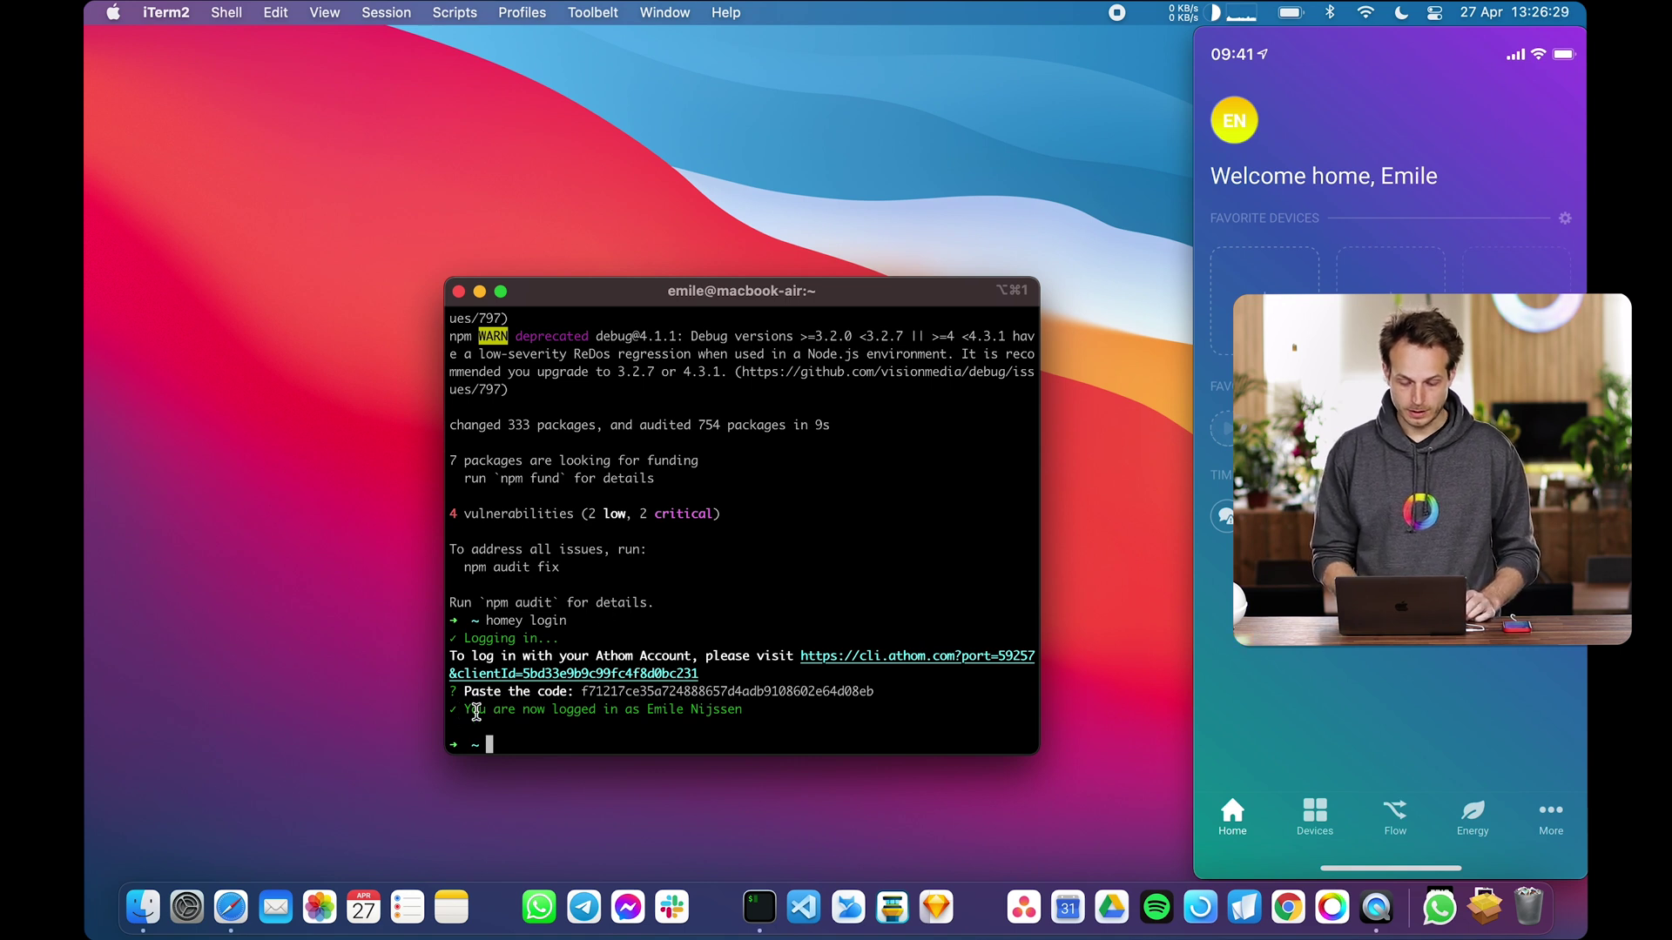
Run homey list and widen the terminal so the Homeys table fits
{"action": "left_click_drag", "start_coordinate": [457, 692], "coordinate": [732, 710]}
{"action": "left_click", "coordinate": [728, 708]}
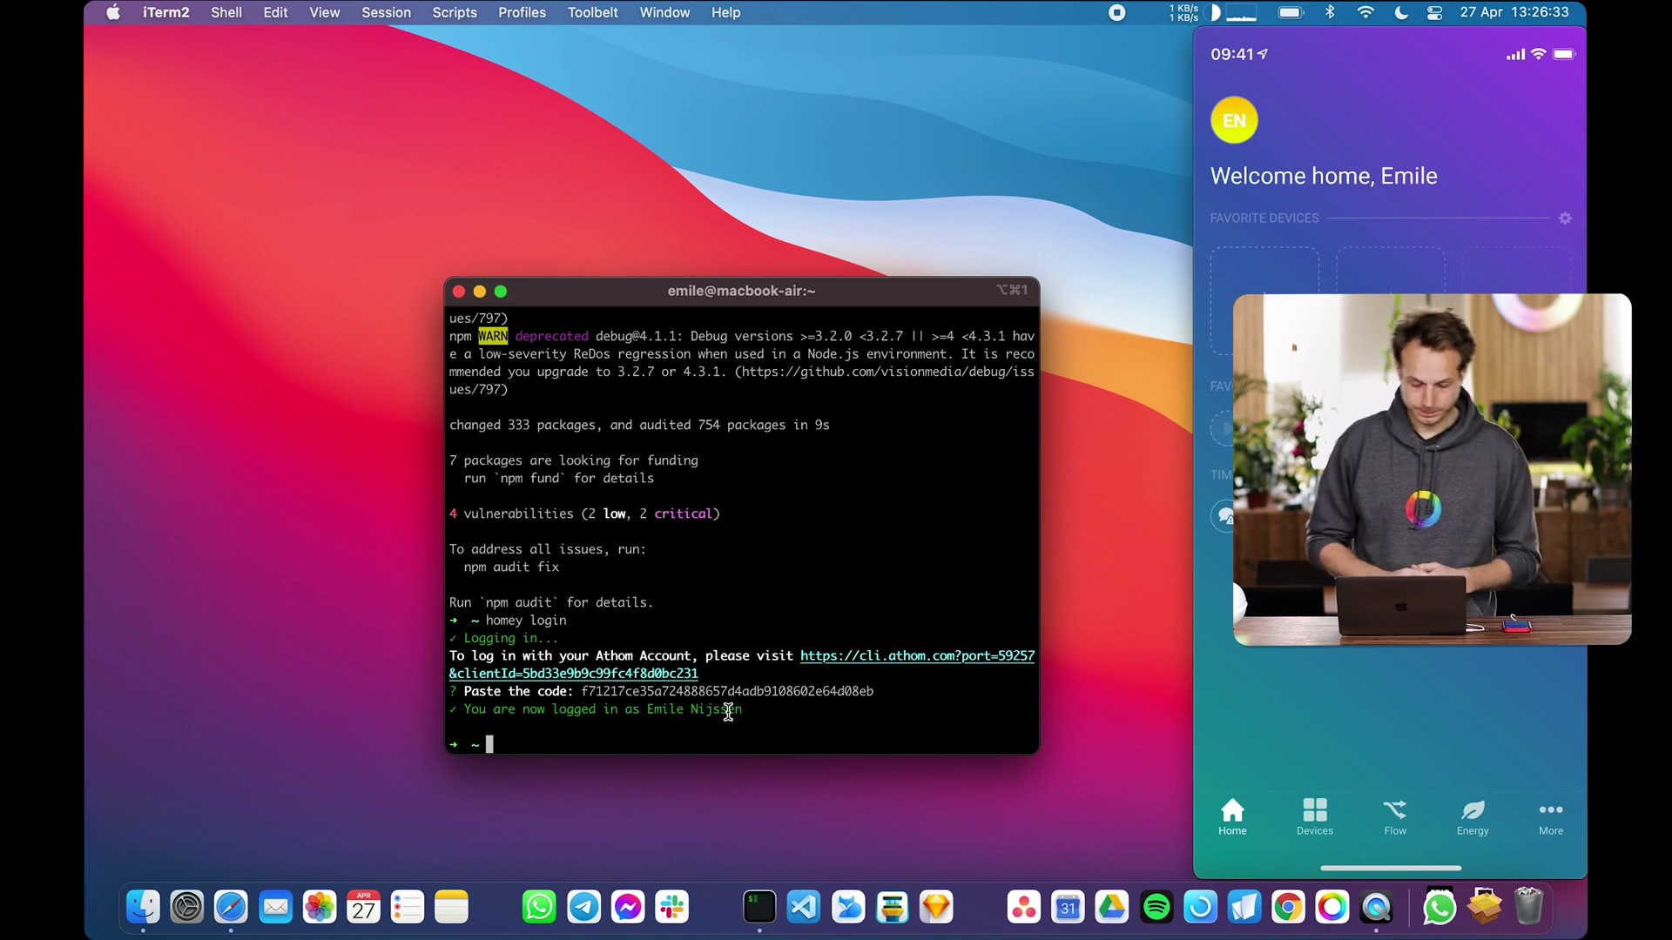
{"action": "type", "text": "homey lis"}
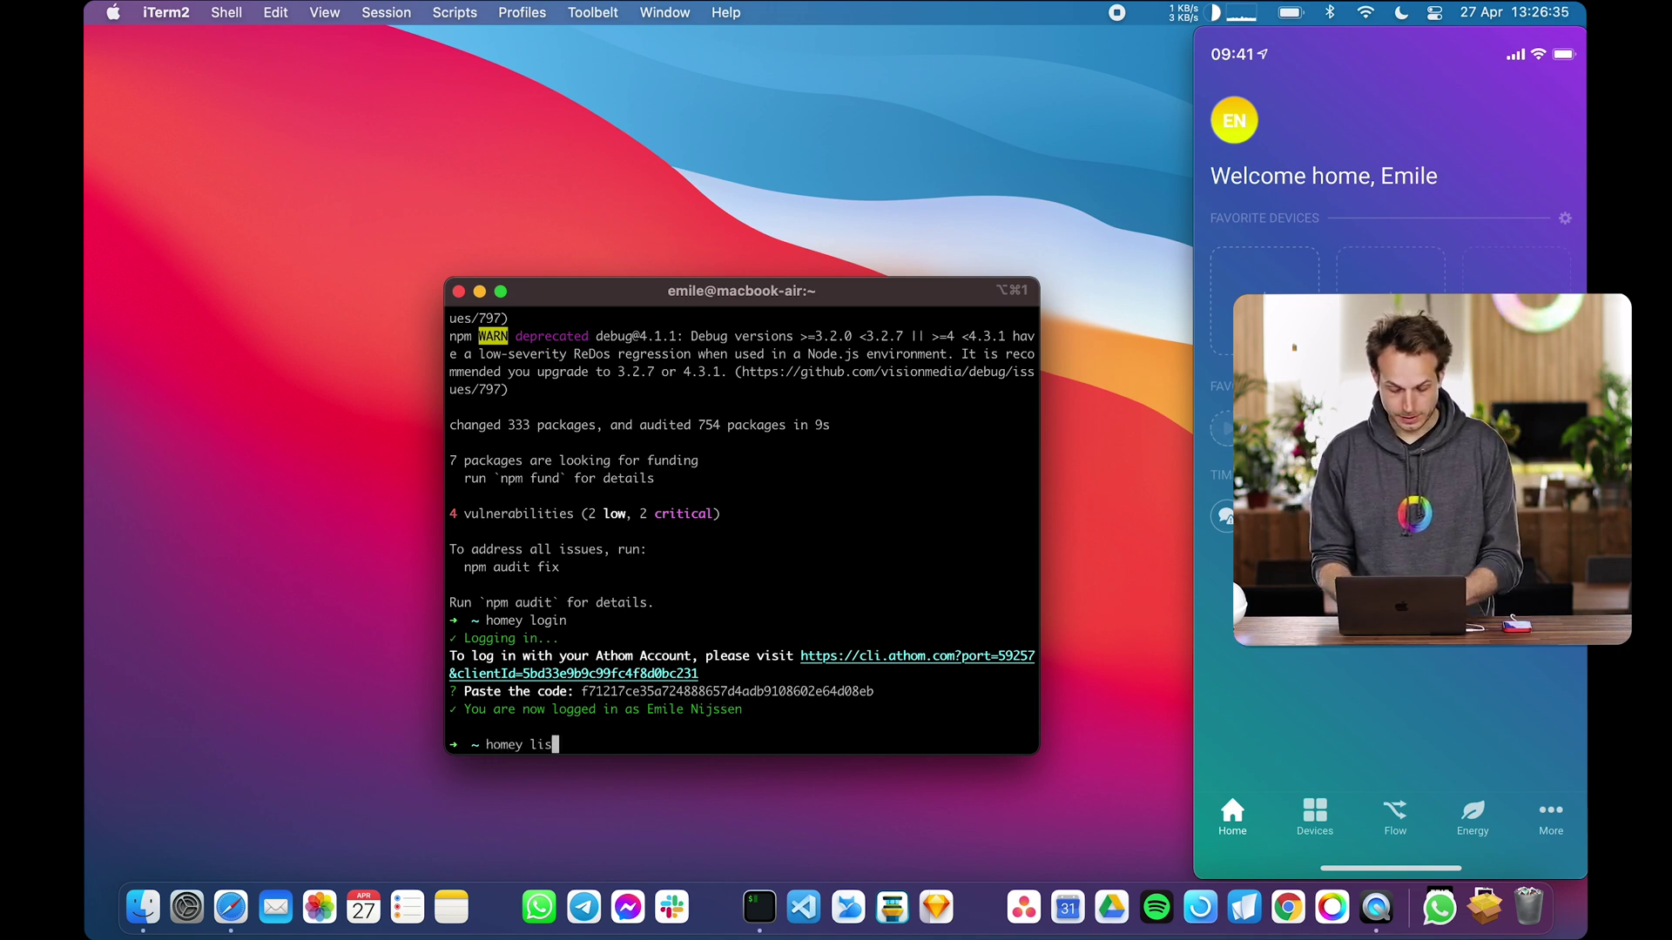
{"action": "type", "text": "t"}
{"action": "key", "text": "Return"}
{"action": "left_click_drag", "start_coordinate": [1041, 548], "coordinate": [1164, 549]}
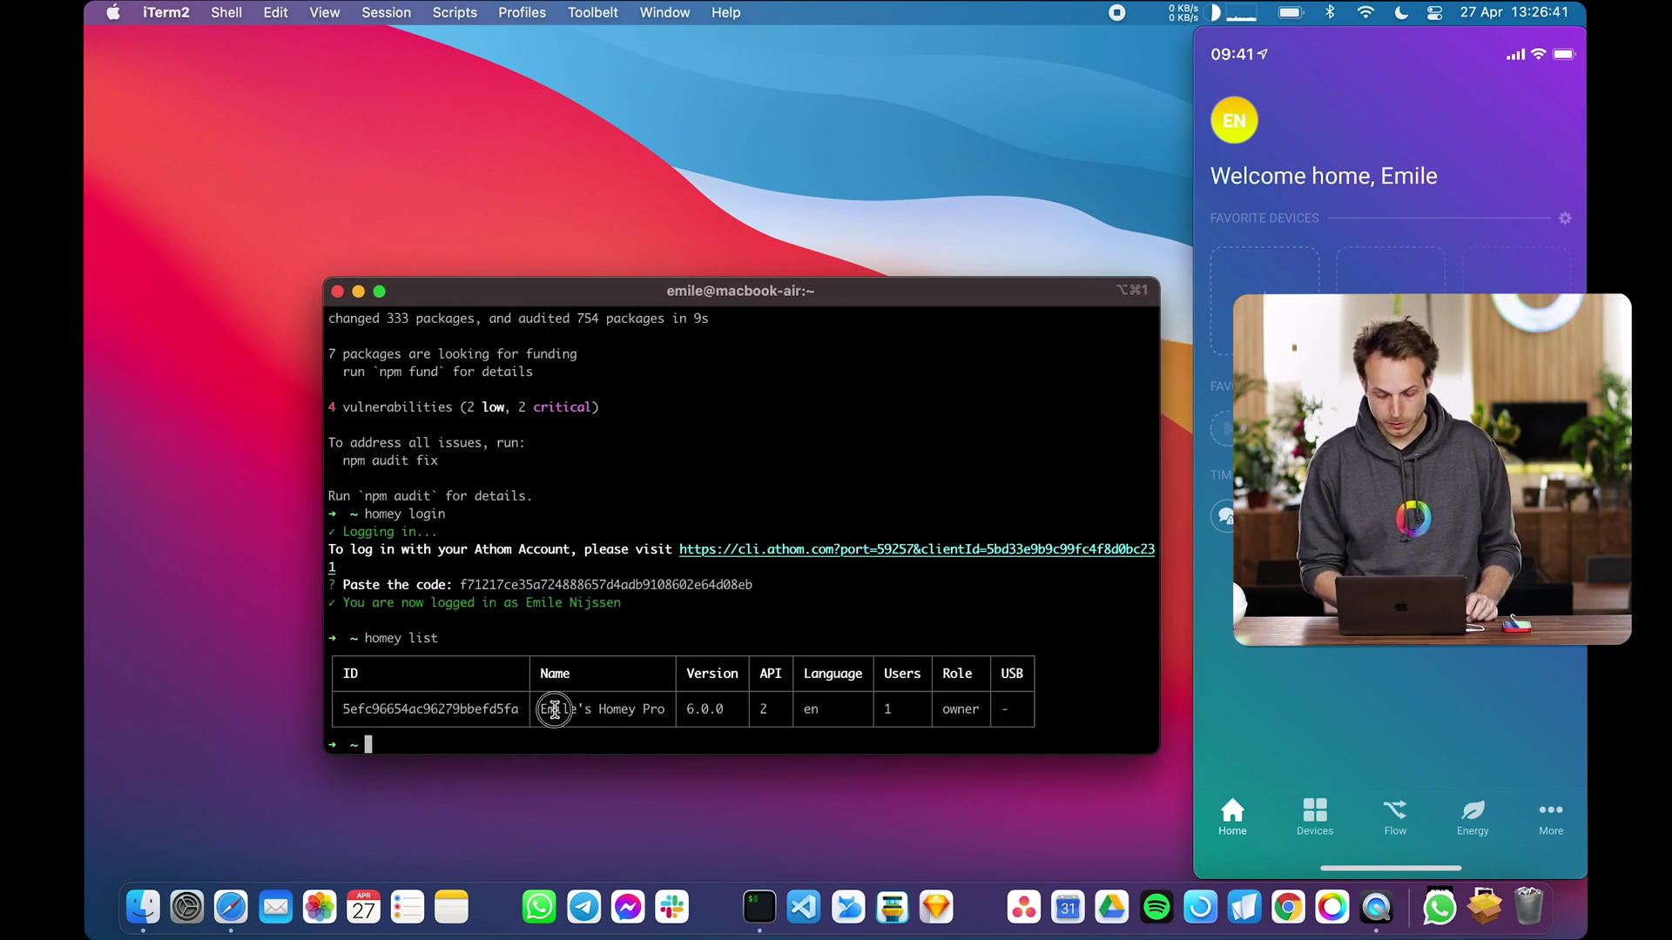
Highlight the Homey Pro's name, version 6.0.0 and owner role in the table
{"action": "left_click_drag", "start_coordinate": [539, 709], "coordinate": [651, 710]}
{"action": "left_click", "coordinate": [678, 725]}
{"action": "double_click", "coordinate": [704, 710]}
{"action": "left_click", "coordinate": [705, 713]}
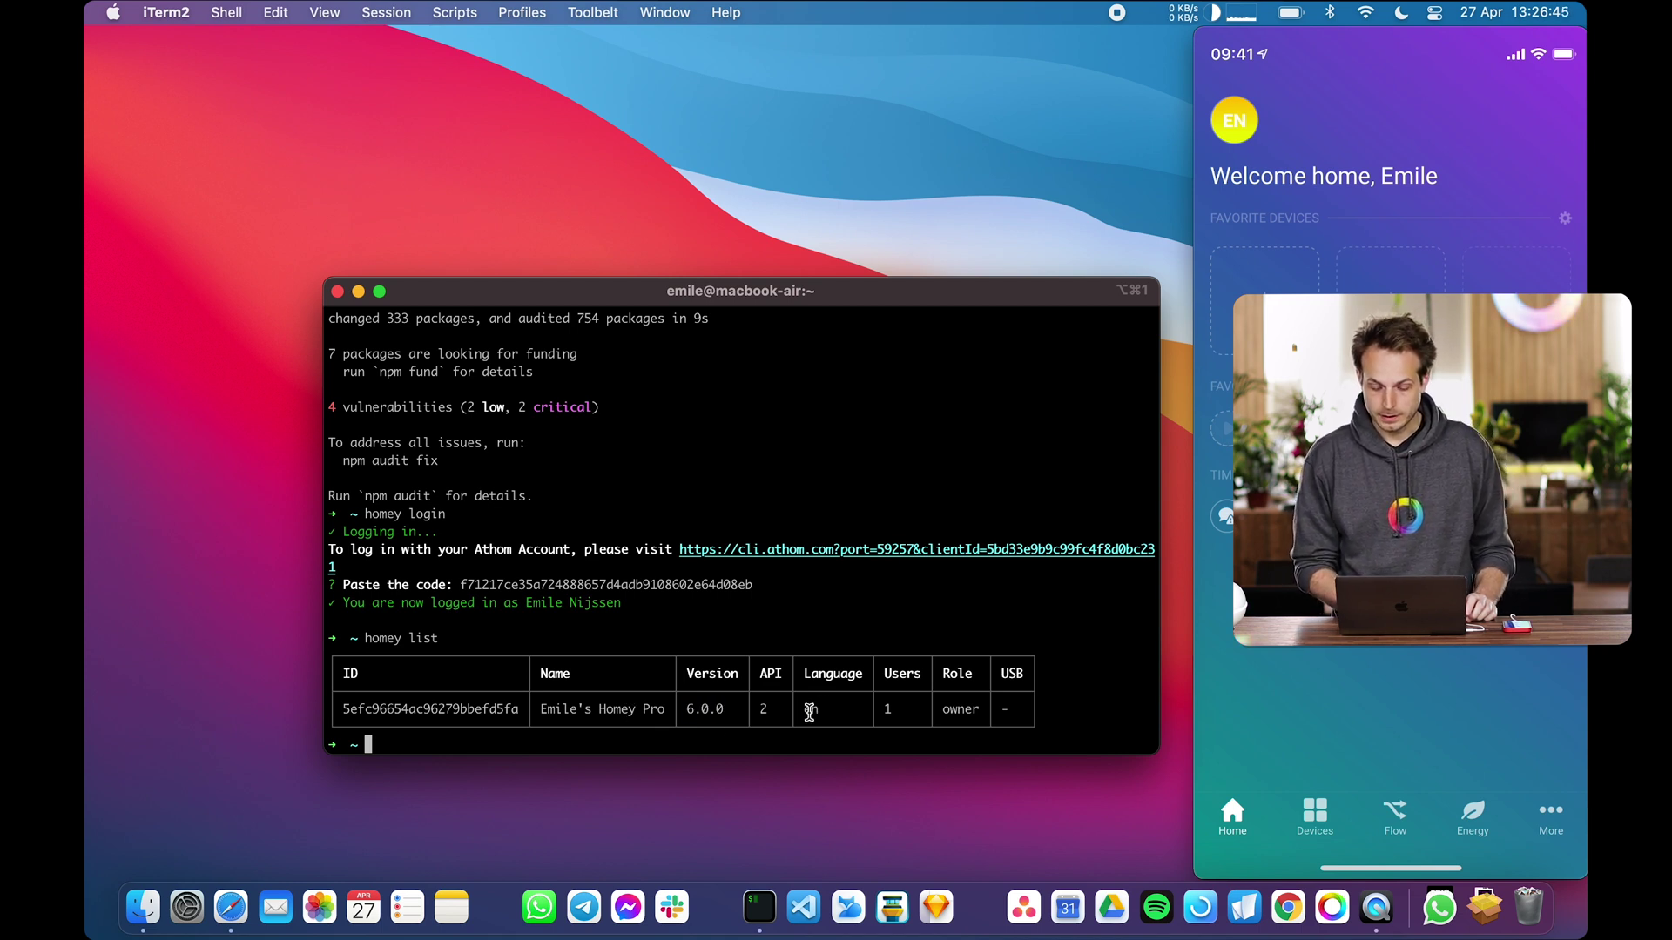
{"action": "double_click", "coordinate": [961, 708]}
{"action": "left_click", "coordinate": [1003, 711]}
{"action": "type", "text": "cd De"}
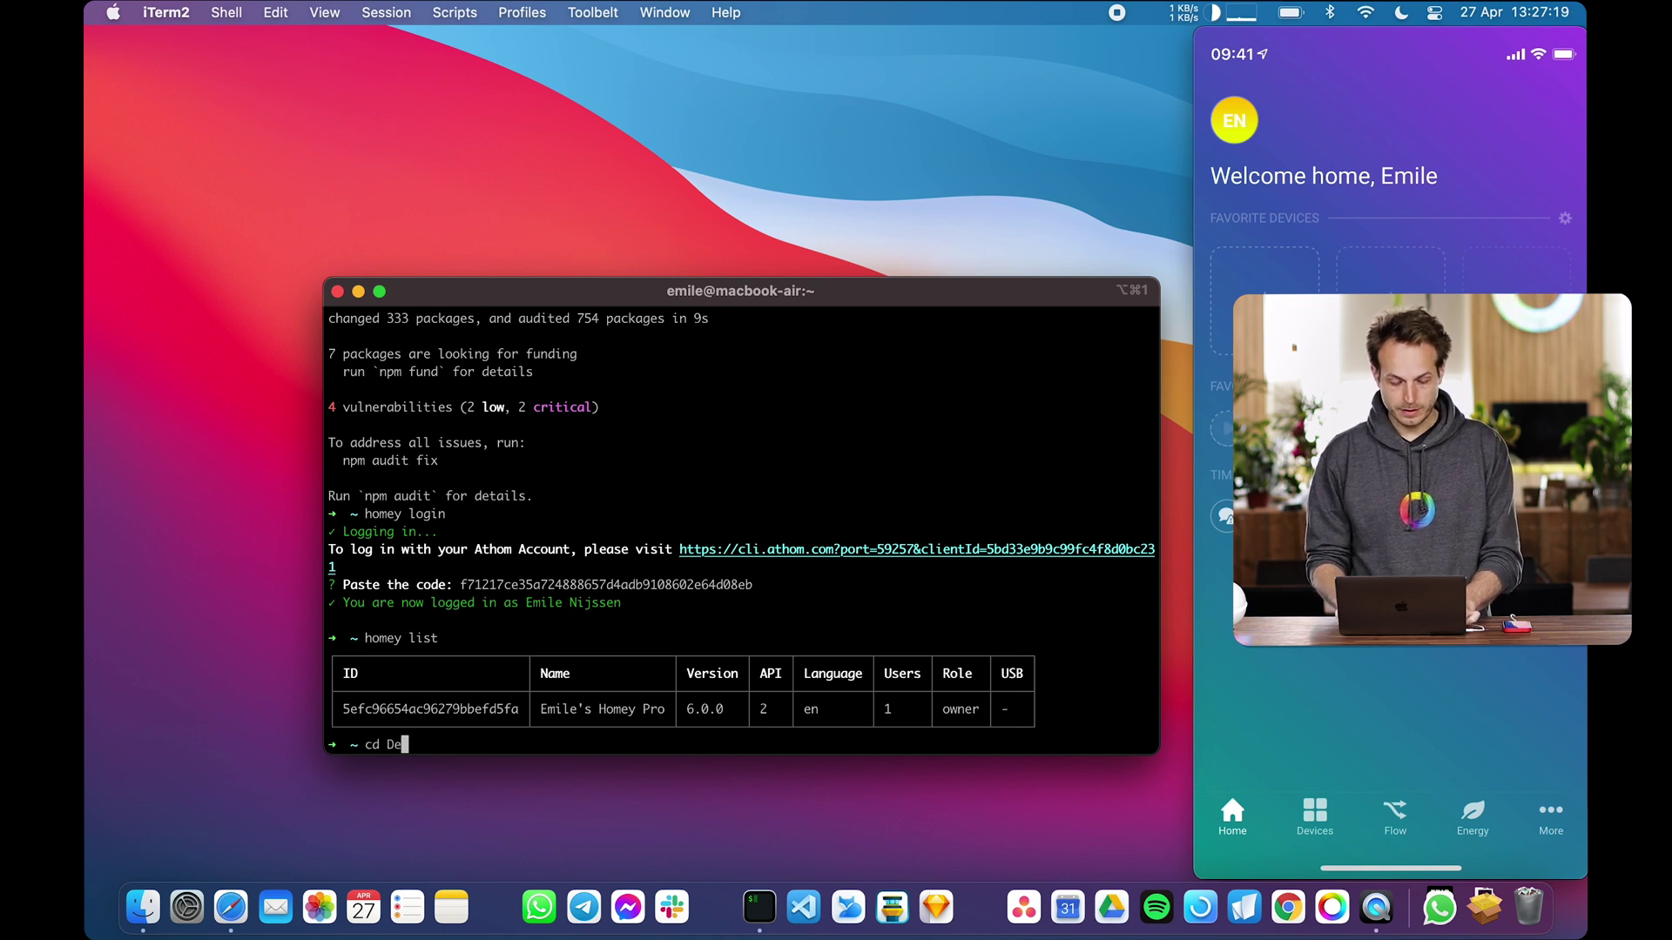
{"action": "type", "text": "sktop"}
Move into Desktop, granting iTerm folder access, and start homey app create
{"action": "key", "text": "Return"}
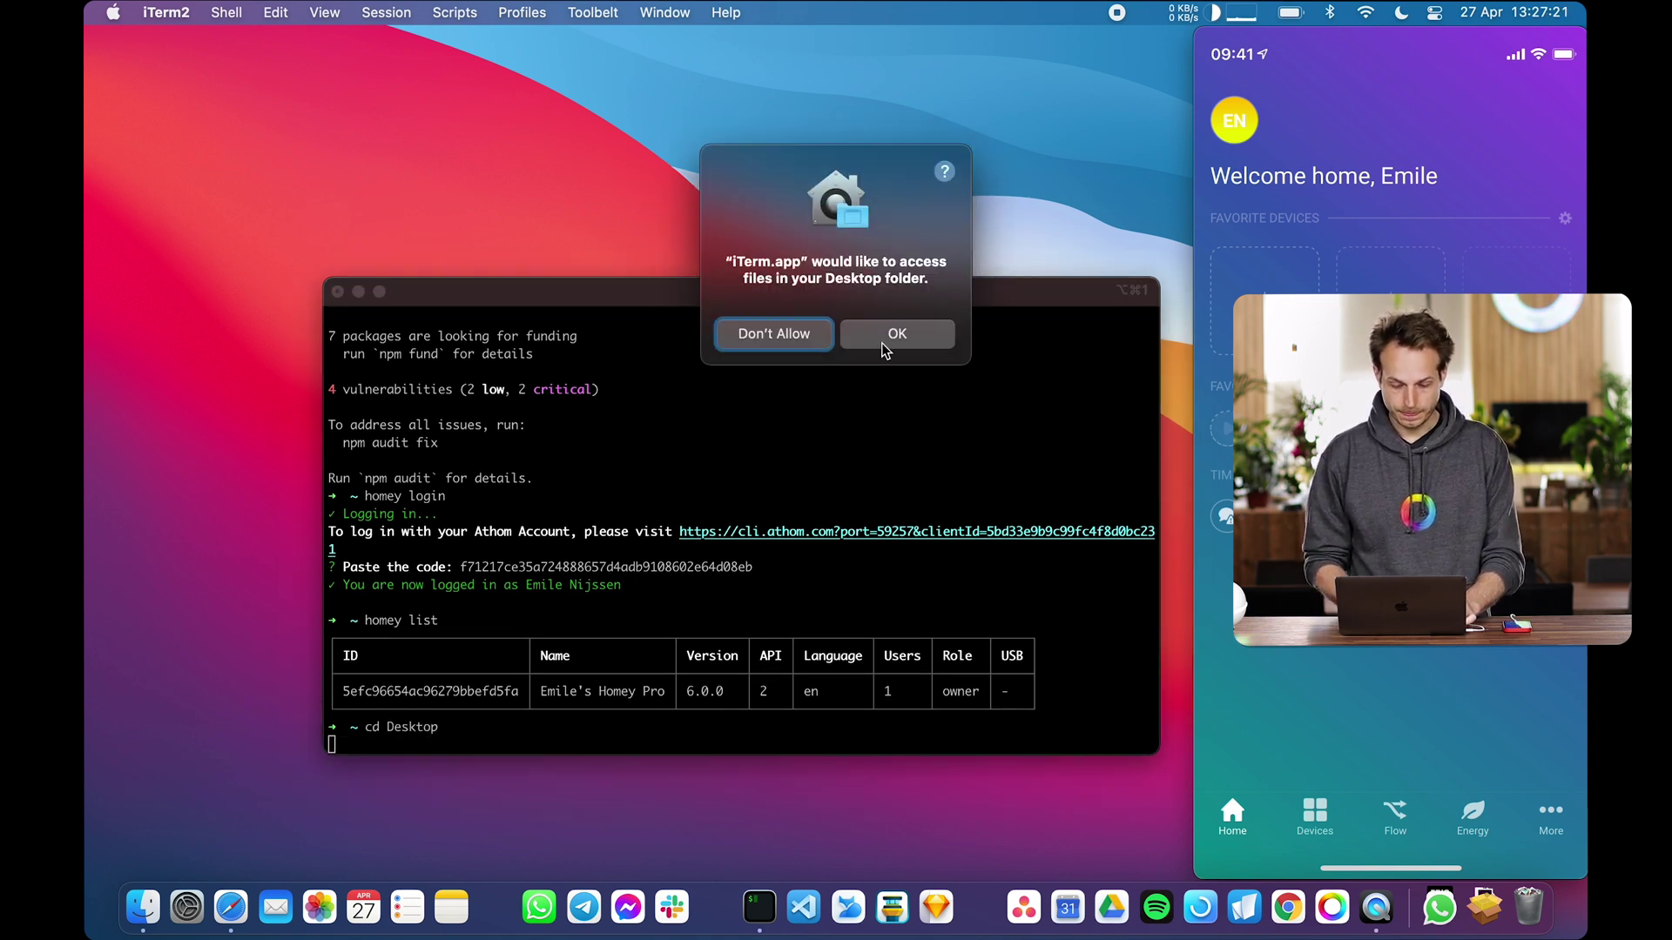
{"action": "left_click", "coordinate": [884, 343]}
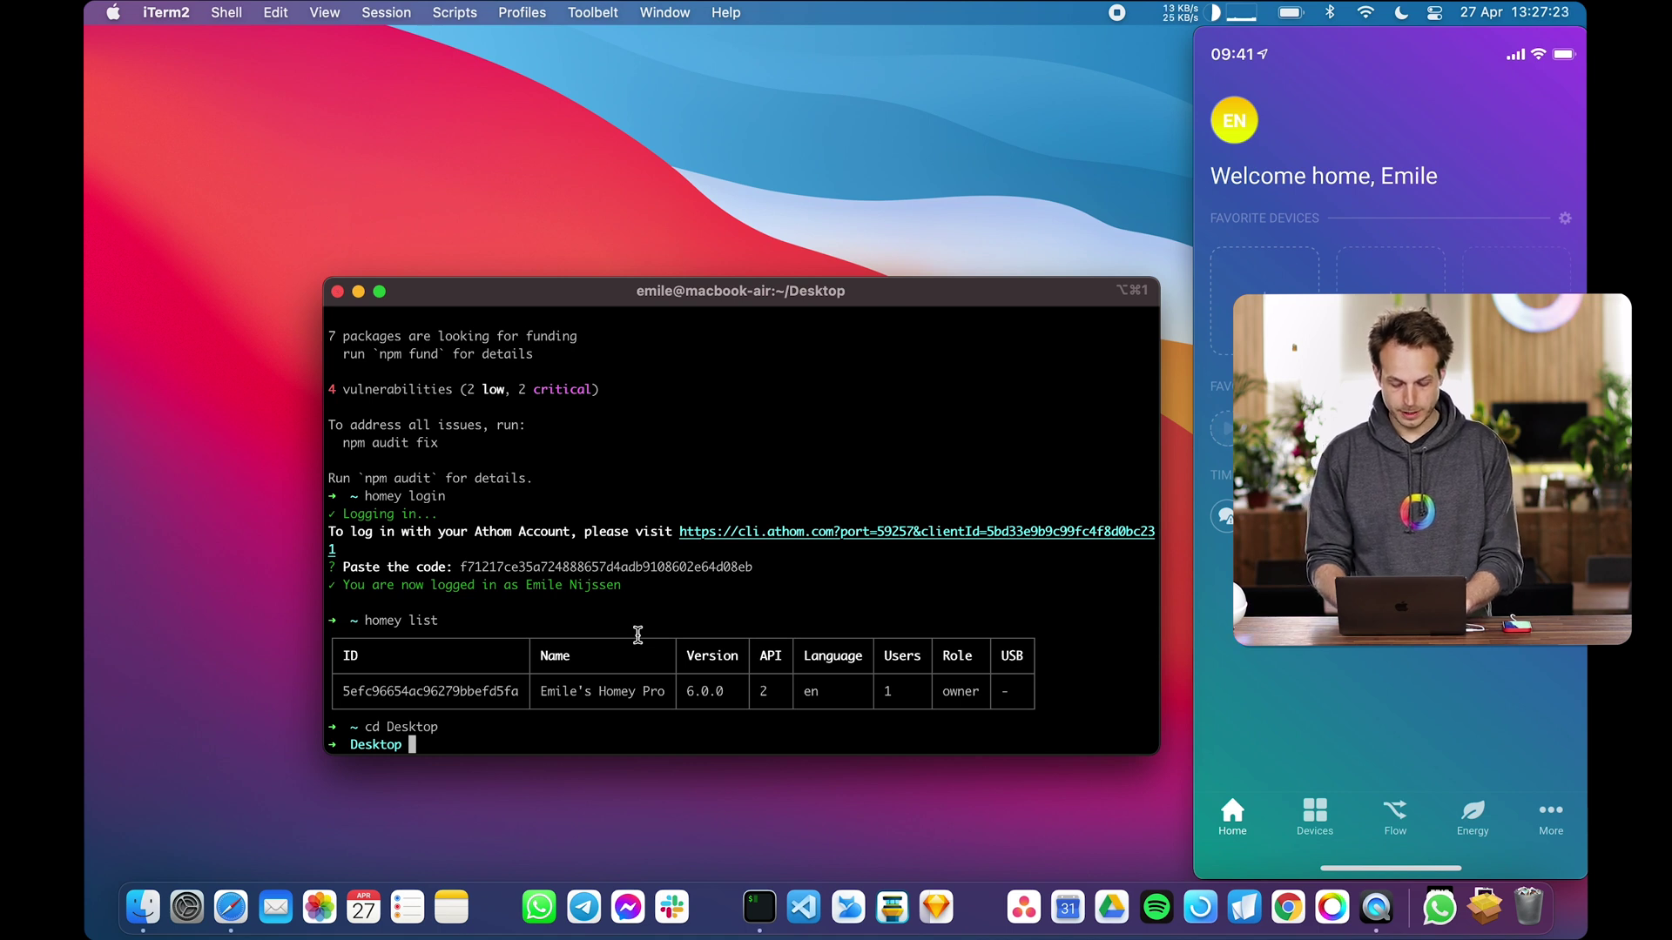
{"action": "left_click", "coordinate": [742, 746]}
{"action": "type", "text": "homey app create"}
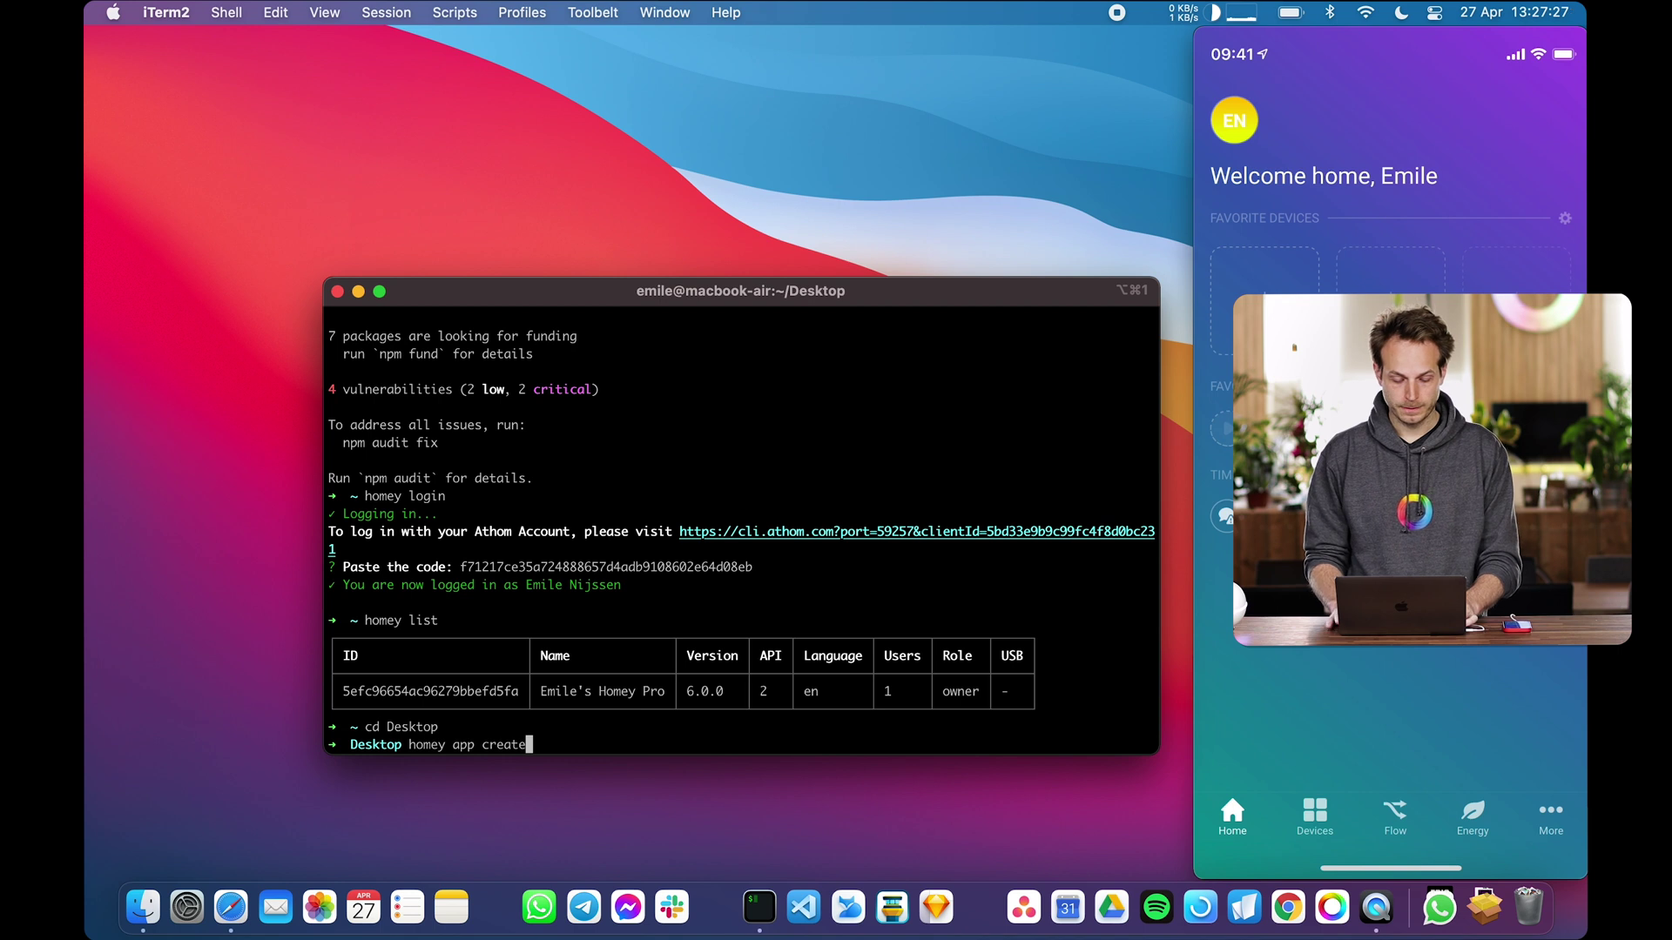
{"action": "key", "text": "Return"}
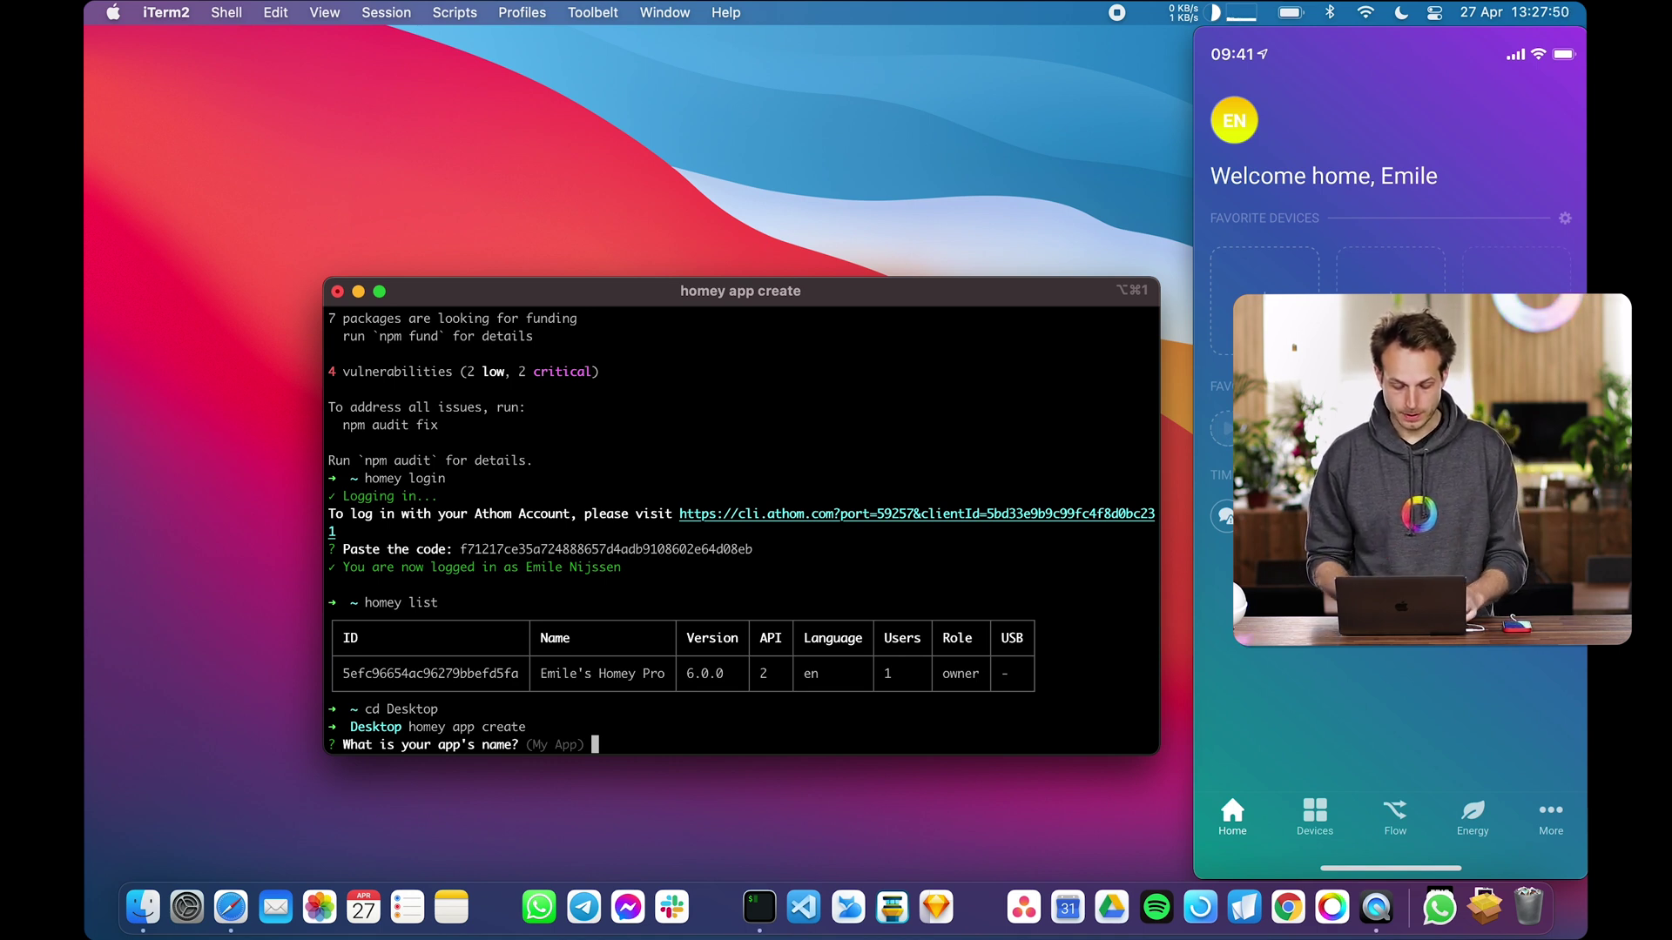
{"action": "type", "text": "Hello World"}
Name the app Hello World with the description 'This is my first app'
{"action": "key", "text": "Return"}
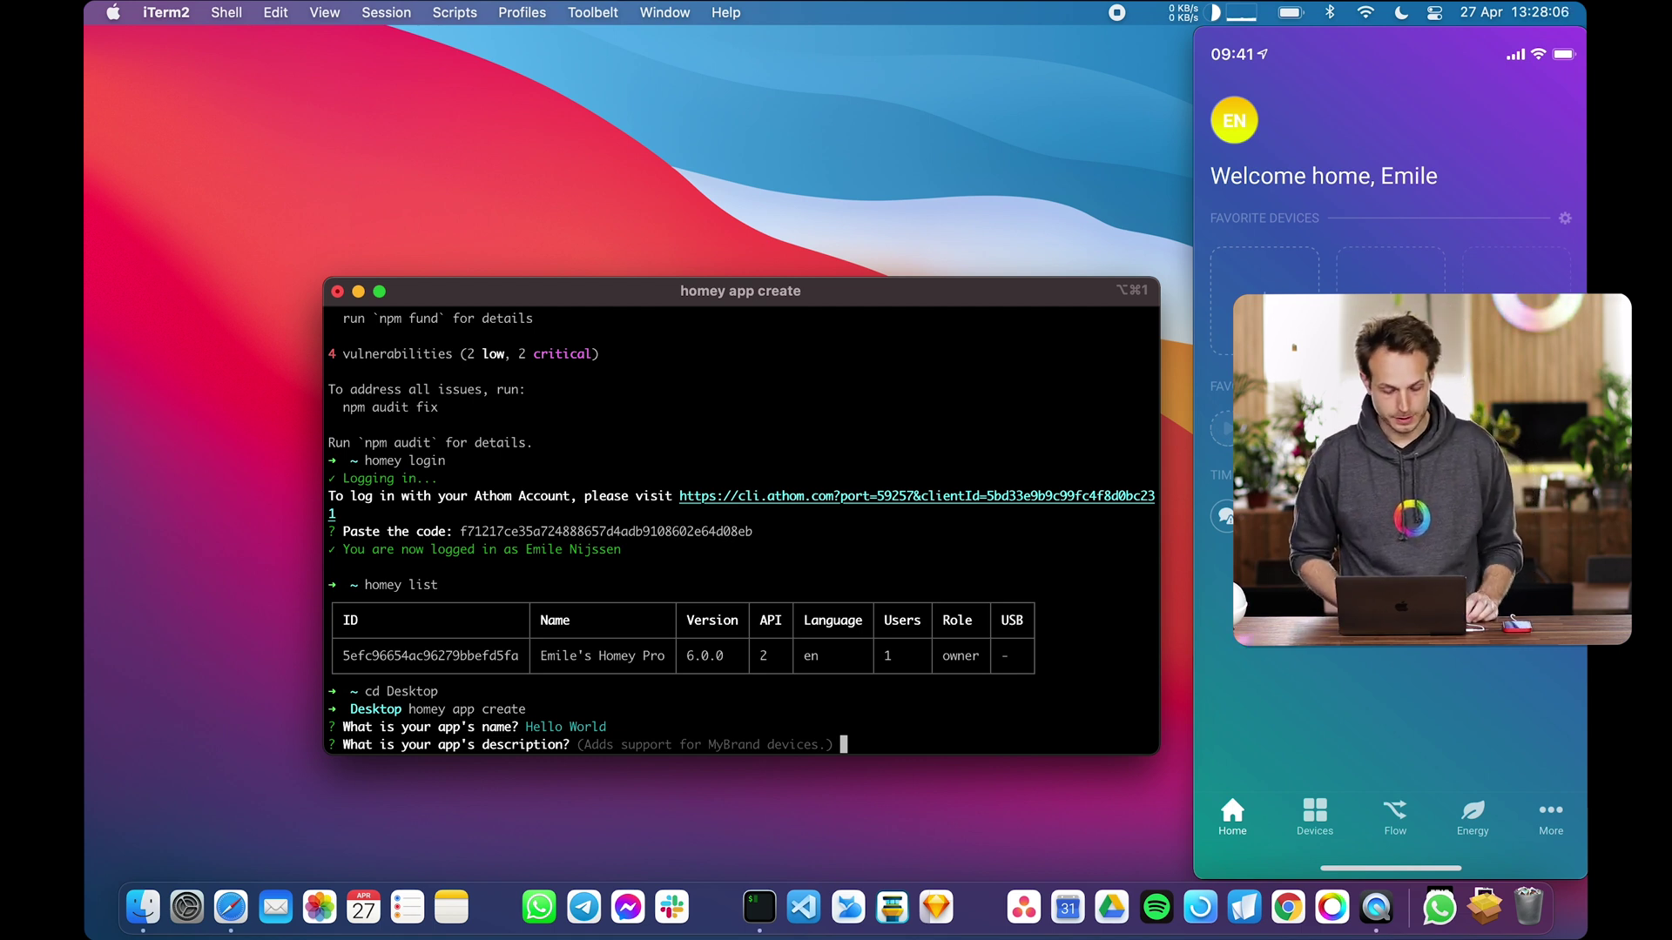
{"action": "type", "text": "This is my first app."}
{"action": "key", "text": "BackSpace"}
{"action": "key", "text": "Return"}
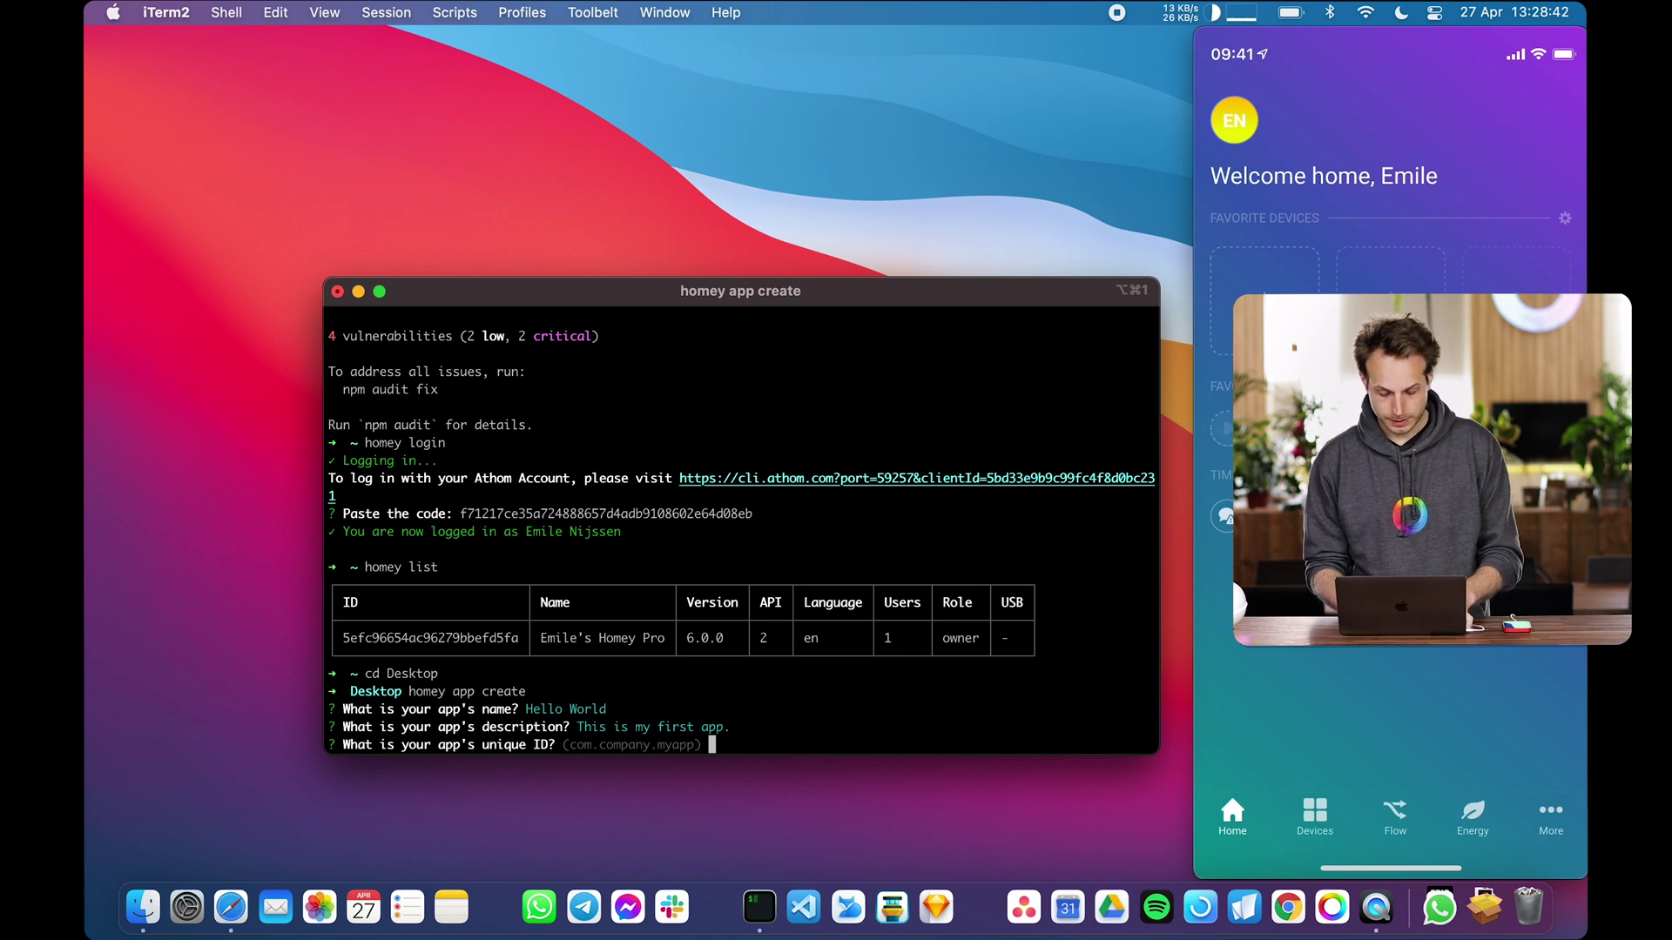
{"action": "type", "text": "com.athom.hello"}
Set the app ID to com.athom.hello and the category to tools
{"action": "key", "text": "Return"}
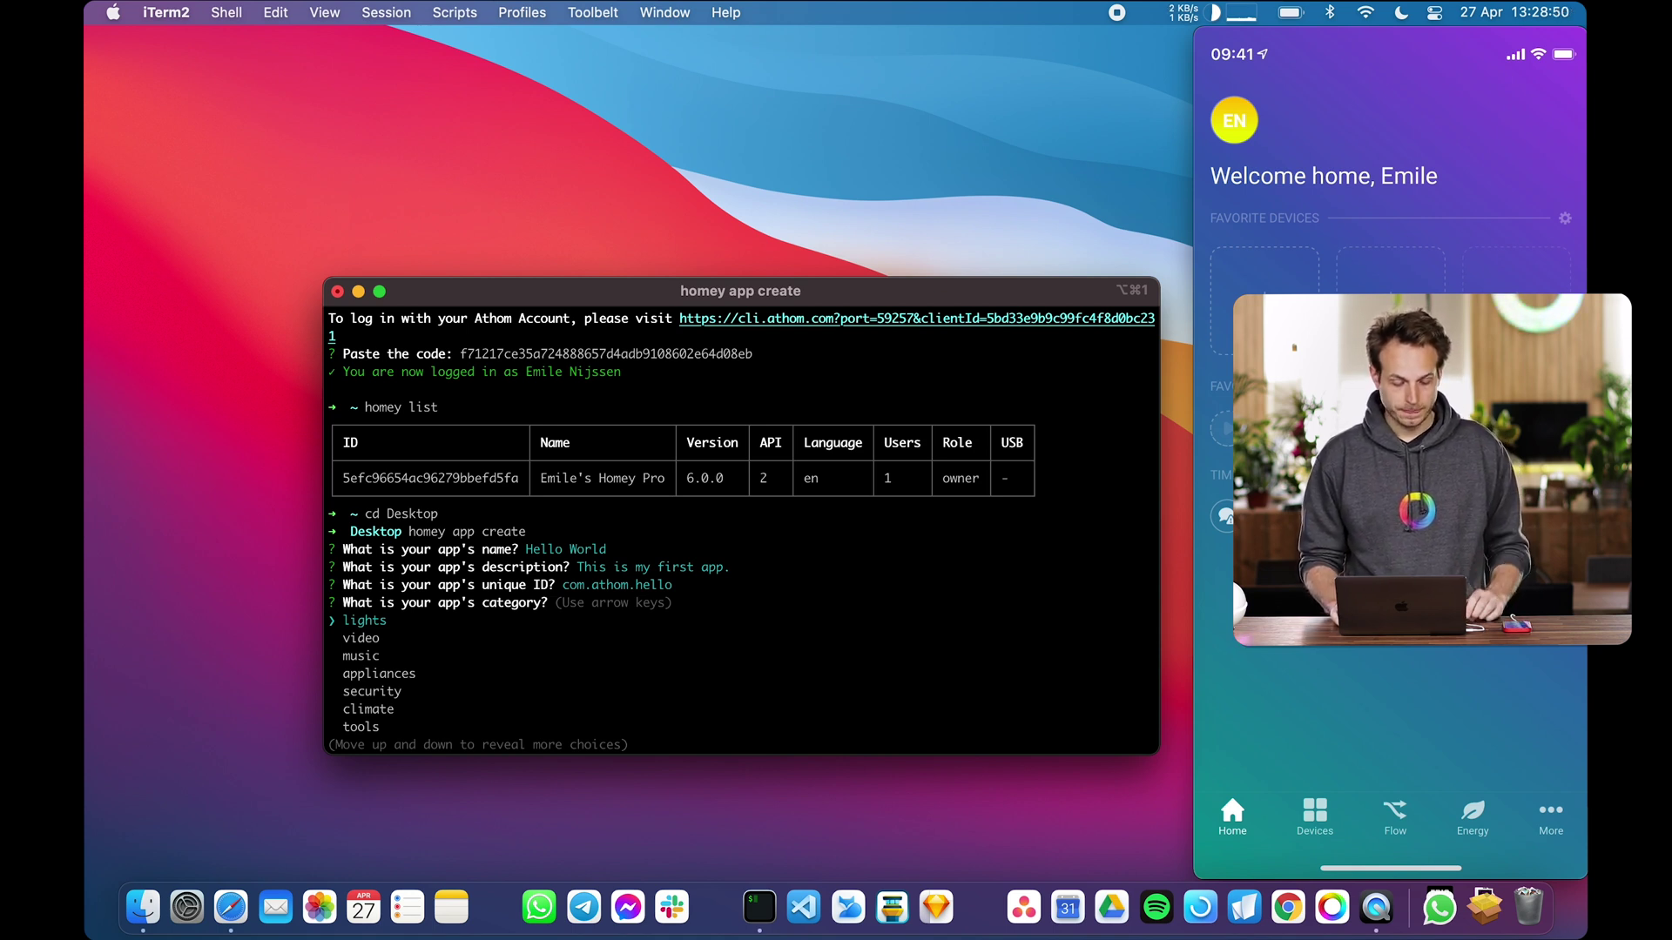
{"action": "key", "text": "Down"}
{"action": "key", "text": "Down"}
{"action": "key", "text": "Down"}
{"action": "key", "text": "Down"}
{"action": "key", "text": "Down"}
{"action": "key", "text": "Down"}
{"action": "key", "text": "Down"}
{"action": "key", "text": "Down"}
{"action": "key", "text": "Down"}
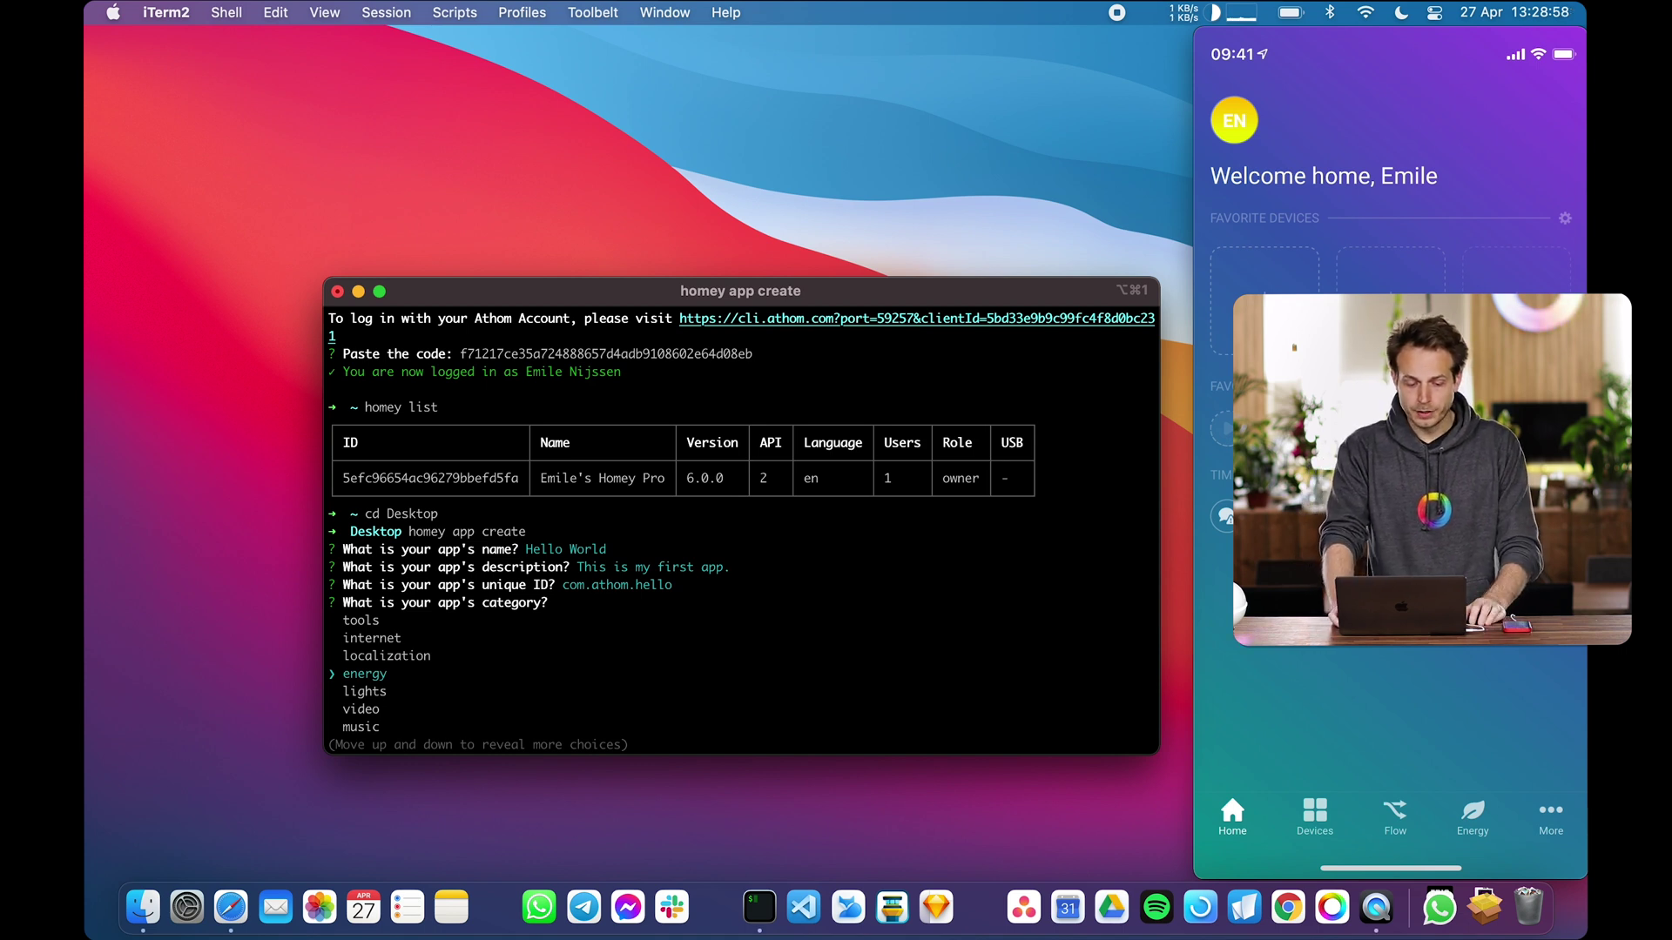
{"action": "key", "text": "Up"}
{"action": "key", "text": "Up"}
{"action": "key", "text": "Up"}
{"action": "key", "text": "Return"}
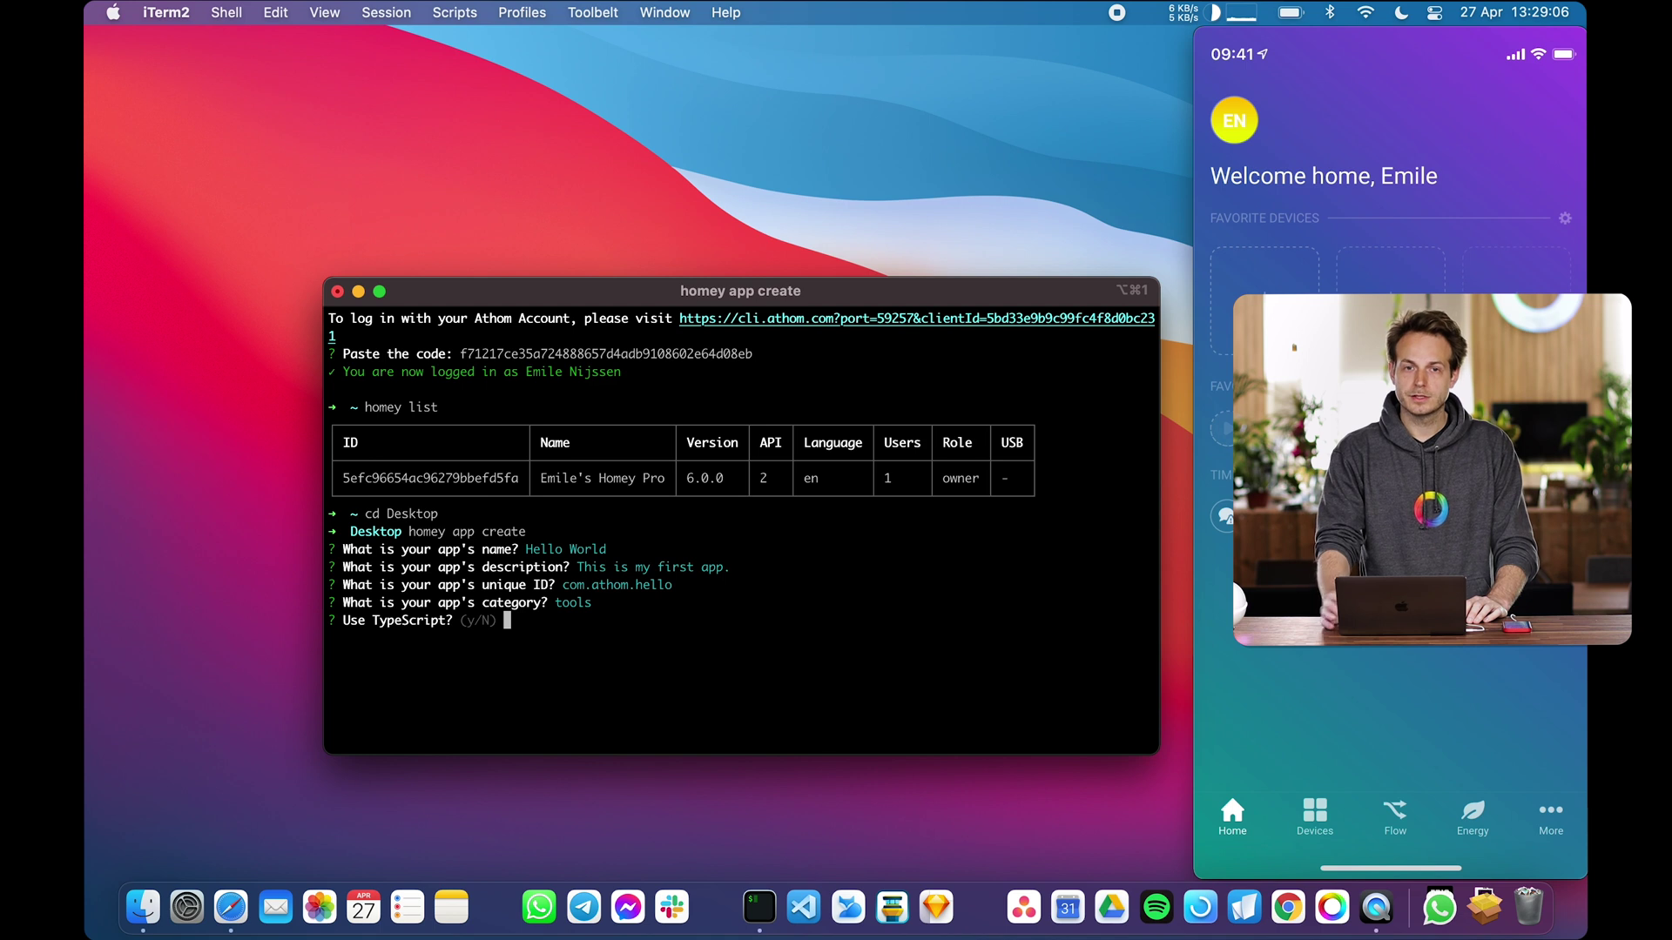
Decline TypeScript, accept the GPL3 license, and confirm app creation
{"action": "key", "text": "Return"}
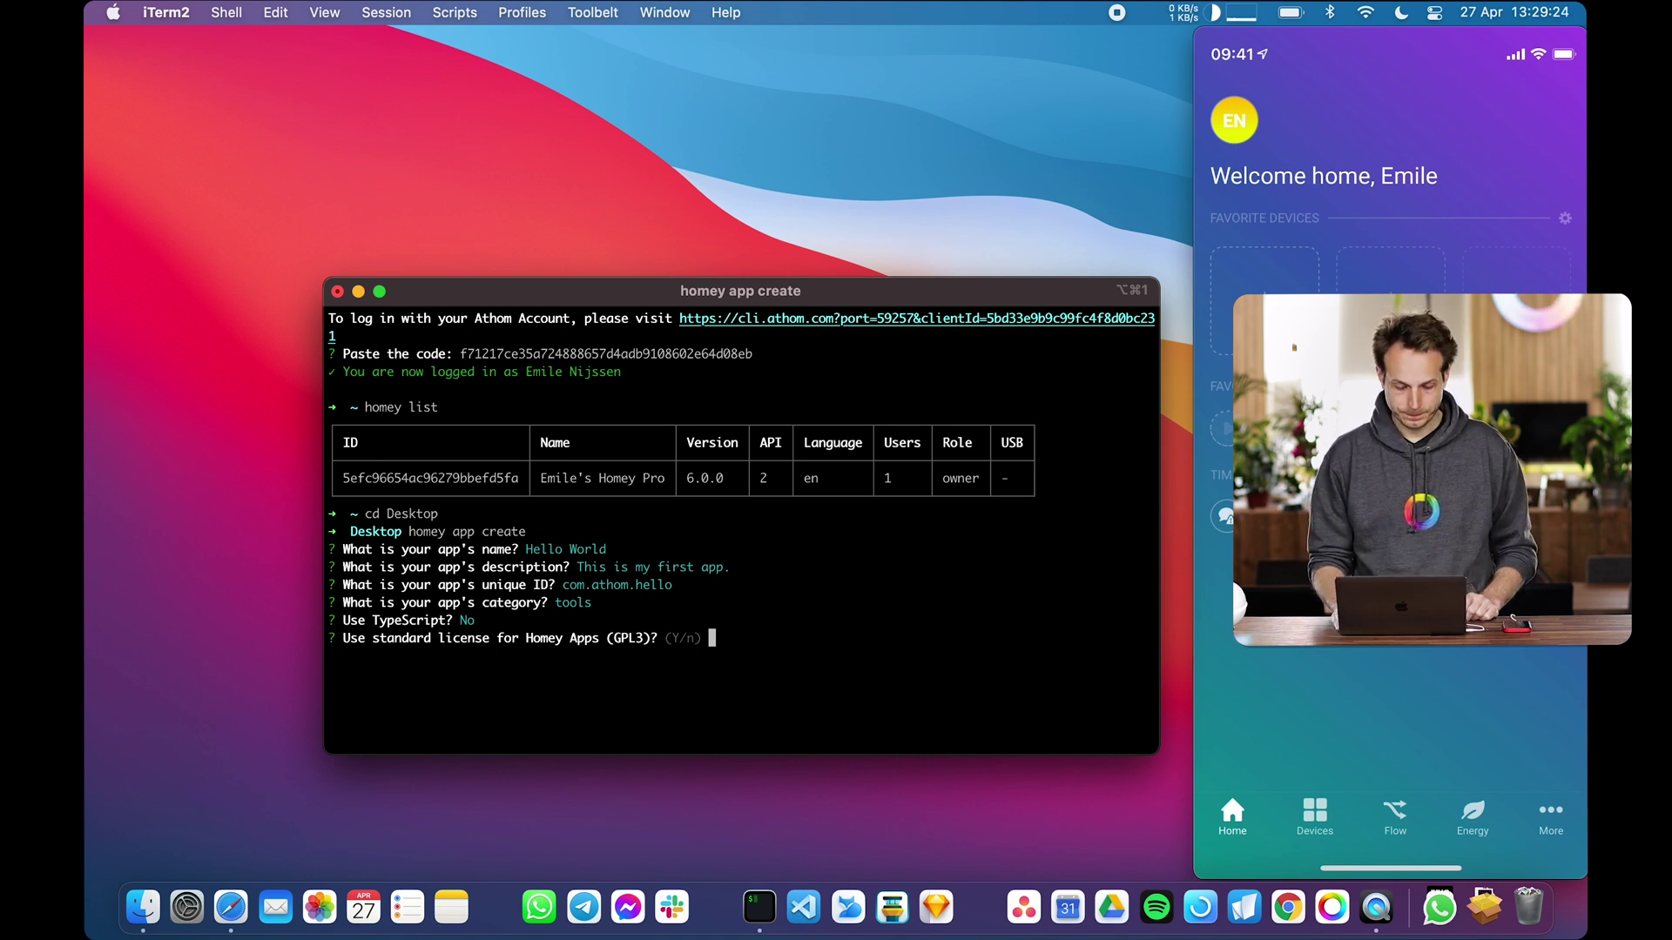
{"action": "key", "text": "Return"}
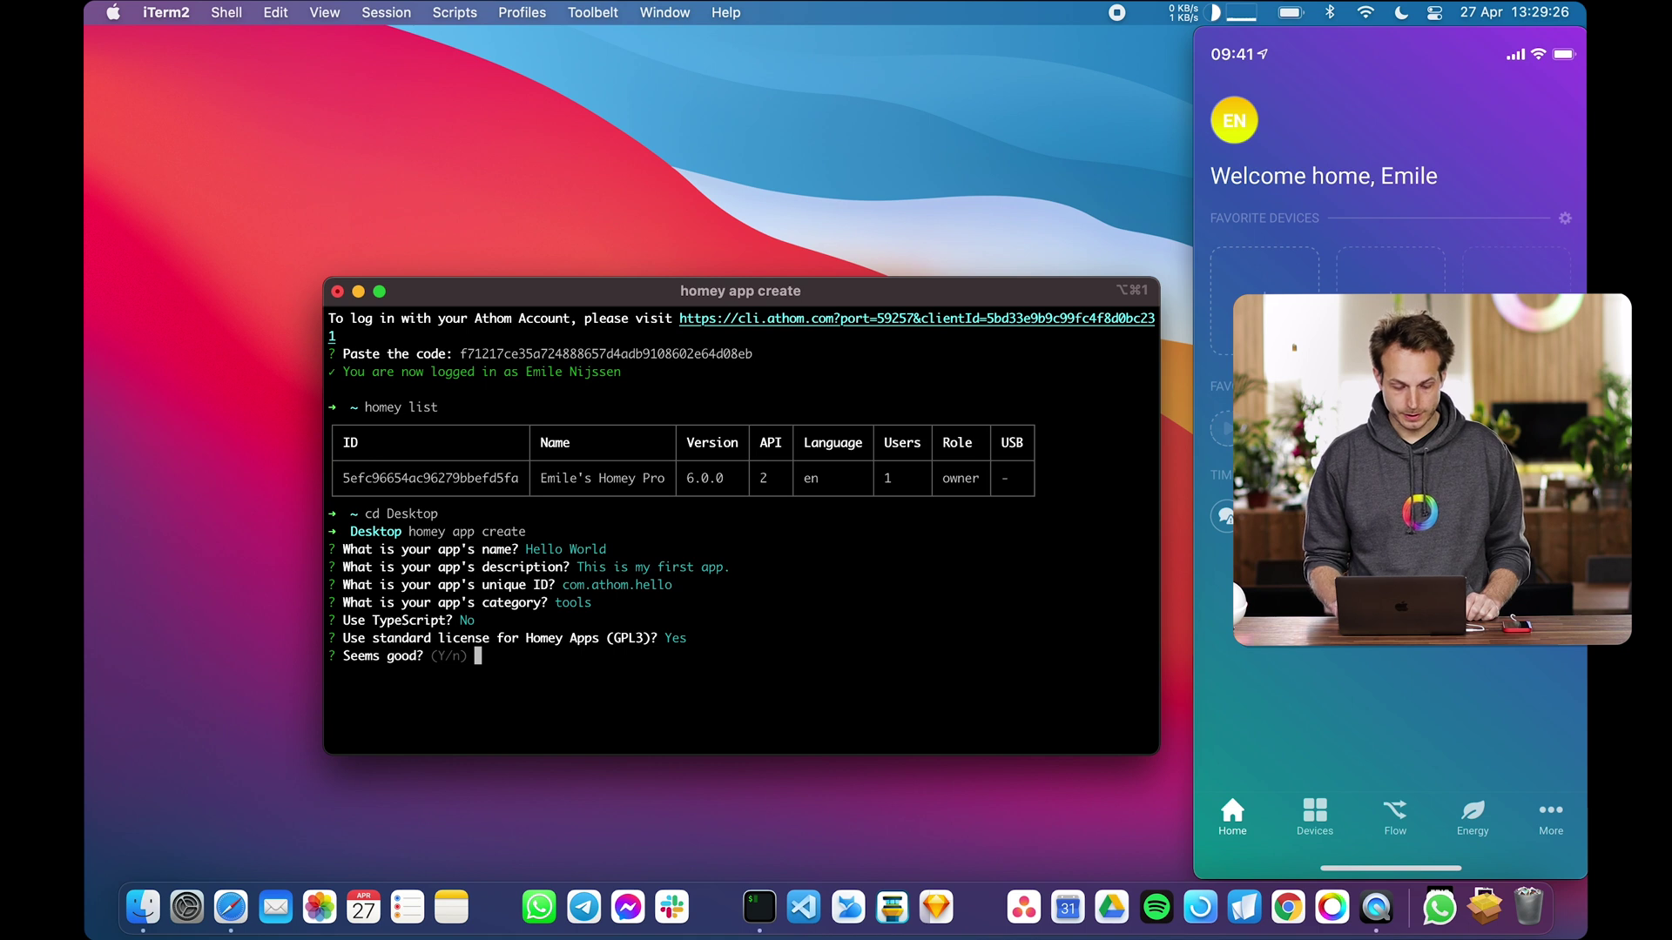
{"action": "key", "text": "Return"}
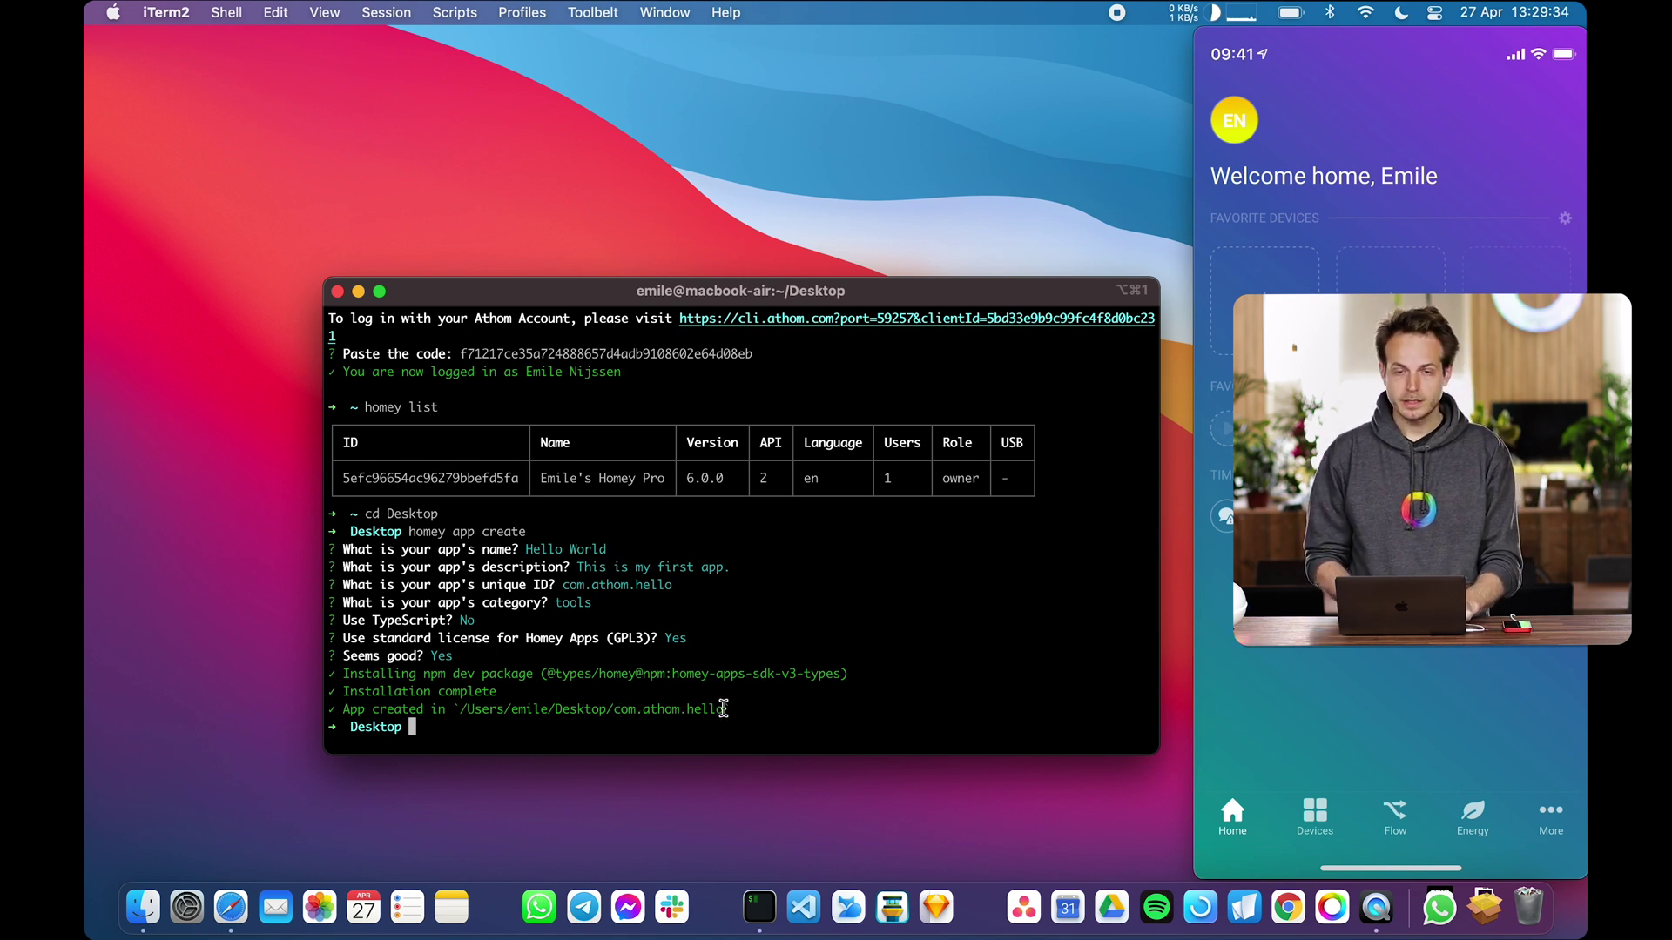
{"action": "type", "text": "cd com.athom.hello"}
Enter com.athom.hello, list its files, and open it with code
{"action": "key", "text": "Return"}
{"action": "type", "text": "ls"}
{"action": "key", "text": "Return"}
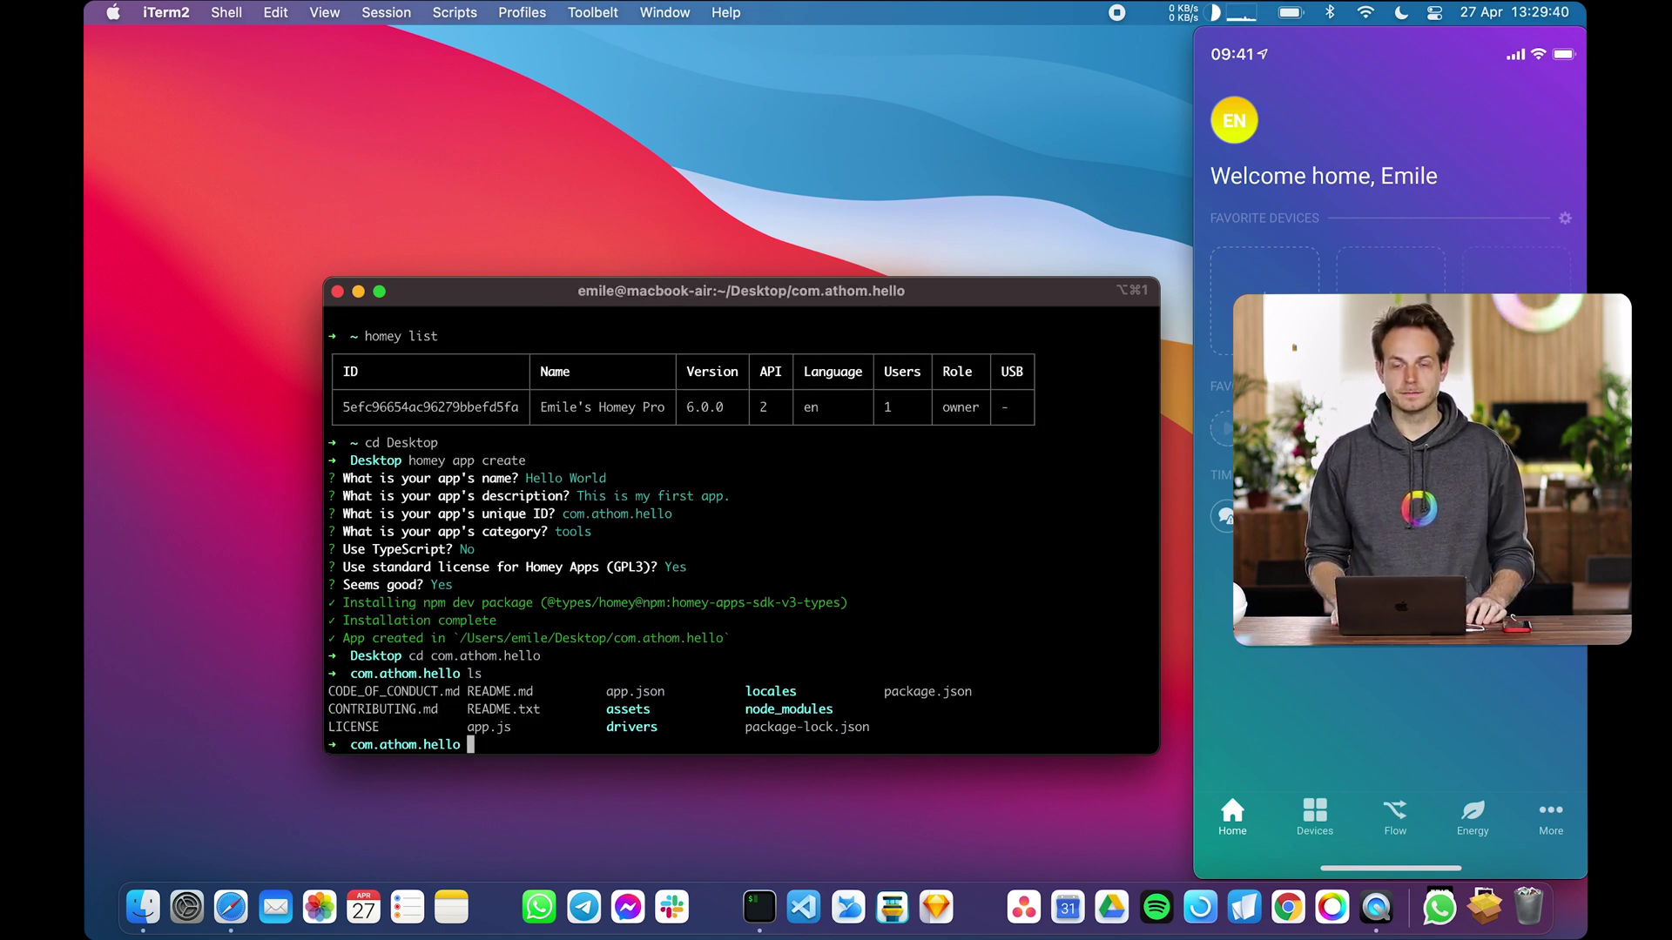
{"action": "type", "text": "code ."}
{"action": "key", "text": "Return"}
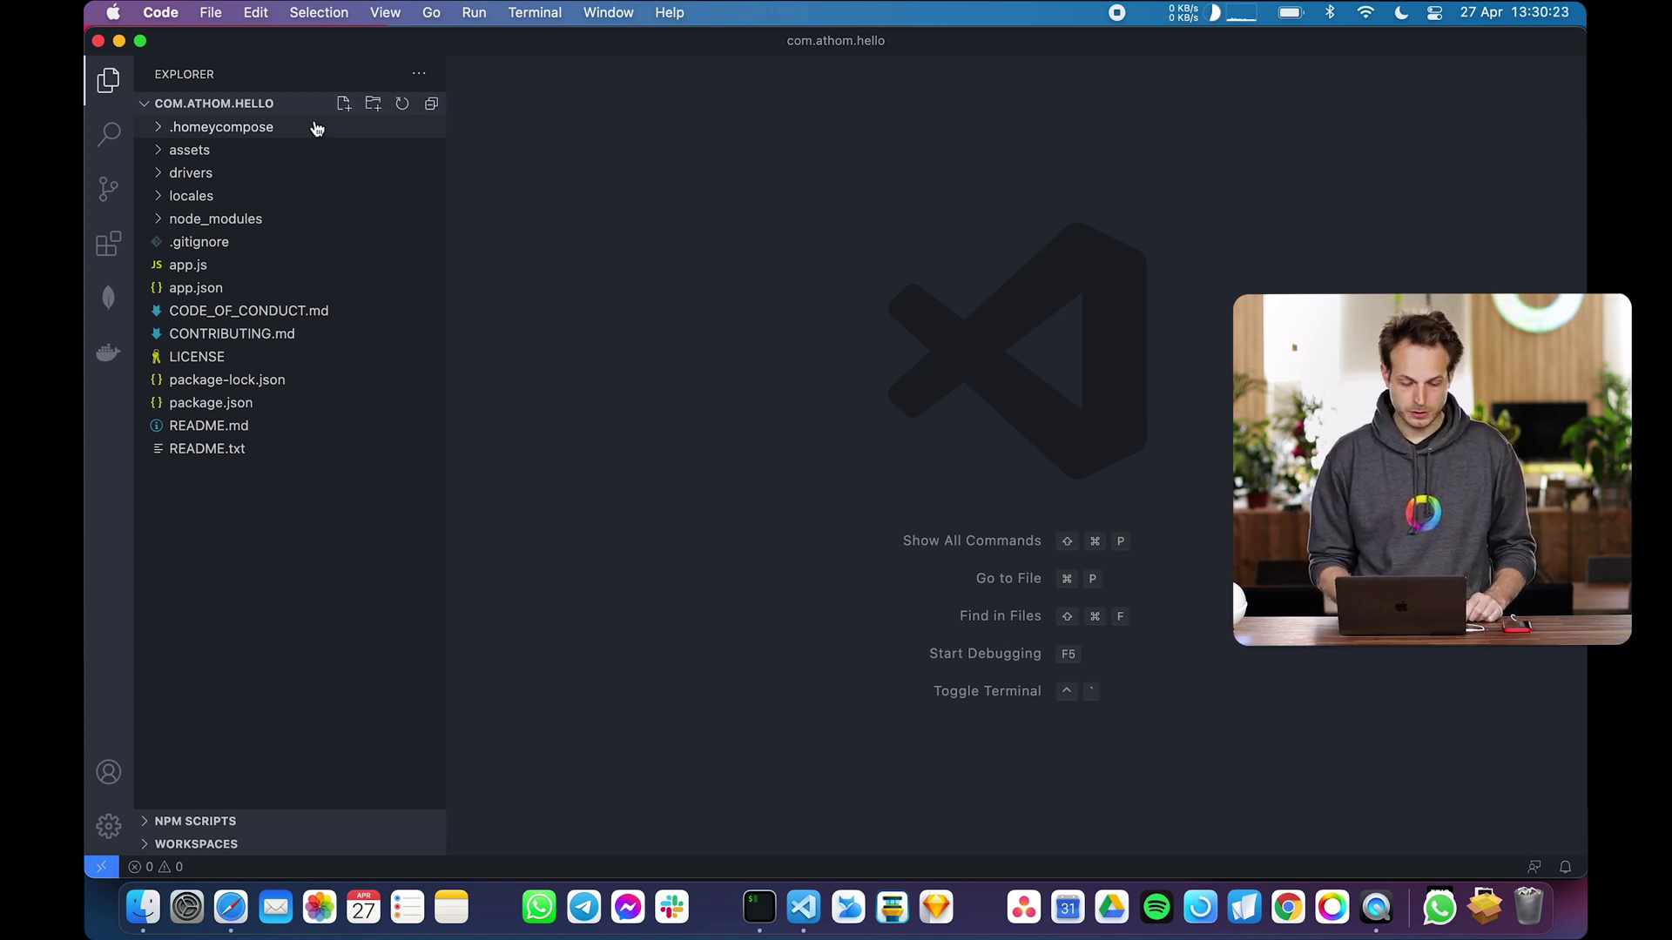
{"action": "mouse_move", "coordinate": [262, 127]}
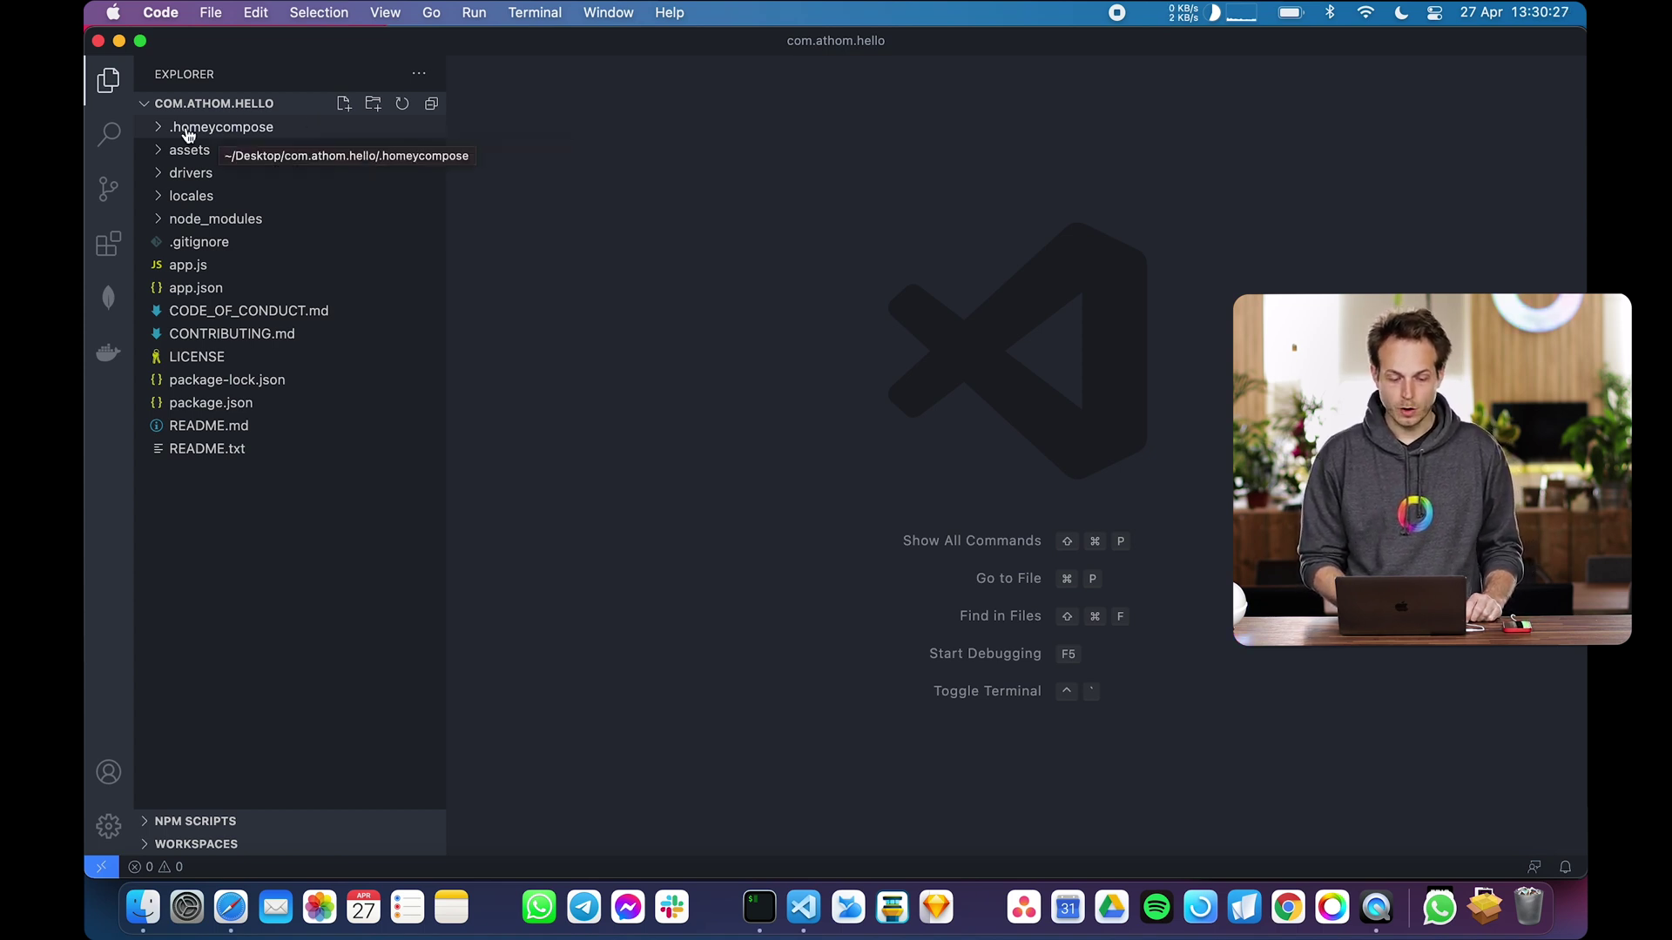
Expand .homeycompose in the Explorer and open its app.json
{"action": "left_click", "coordinate": [221, 127]}
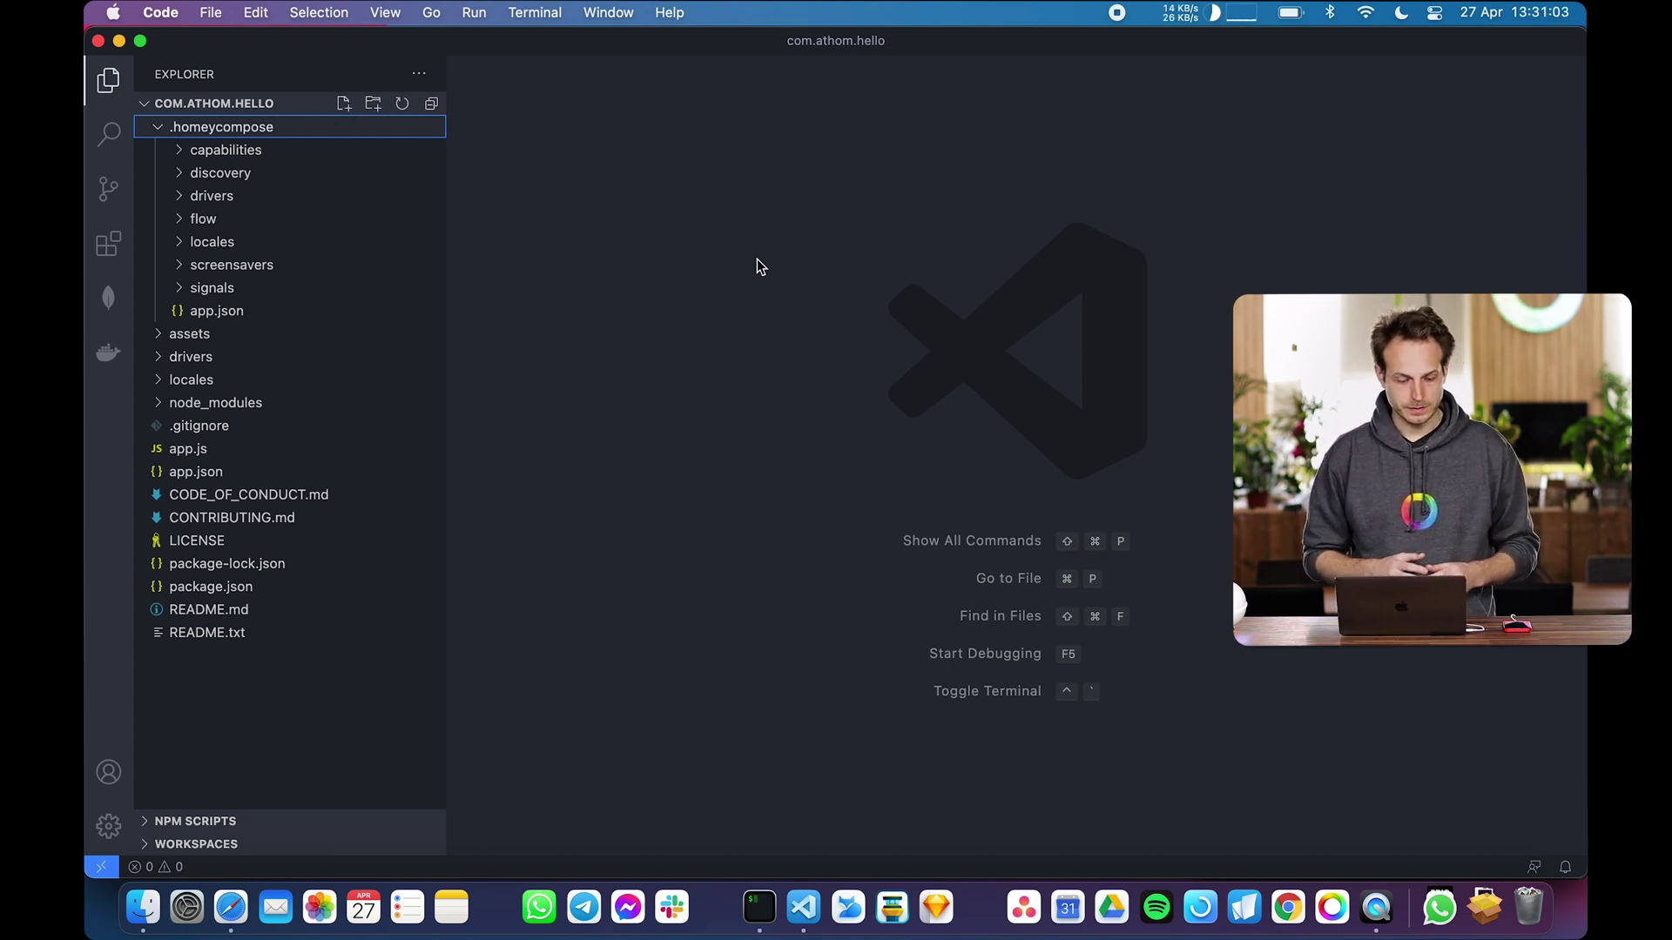
{"action": "left_click", "coordinate": [209, 314]}
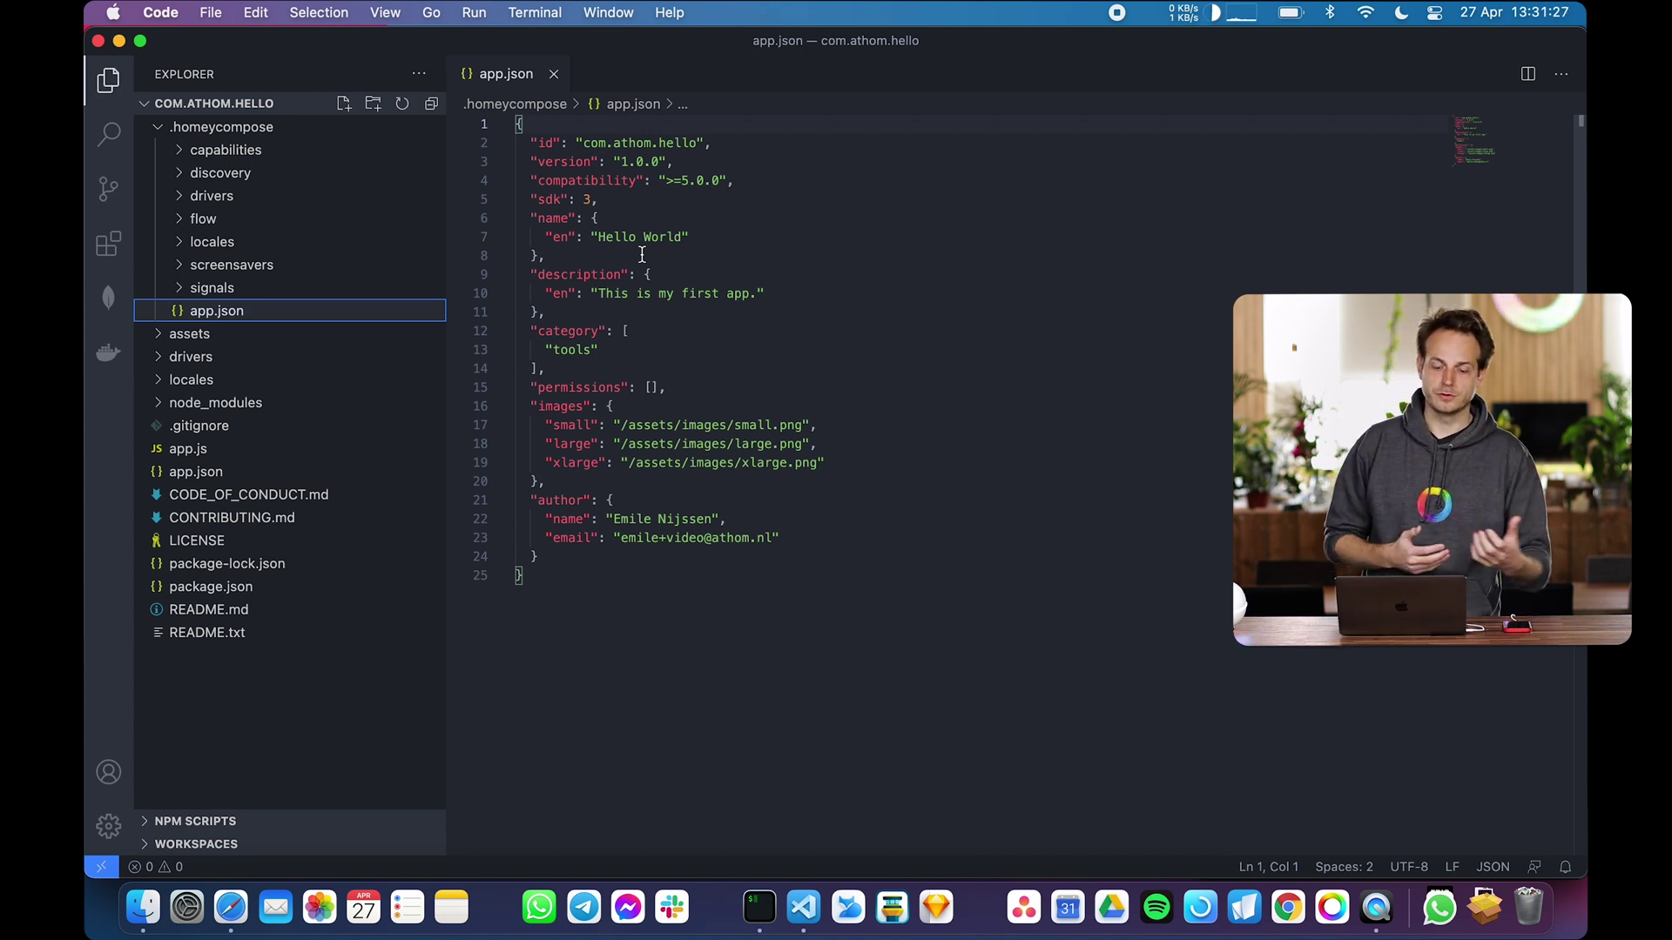
{"action": "left_click", "coordinate": [557, 142]}
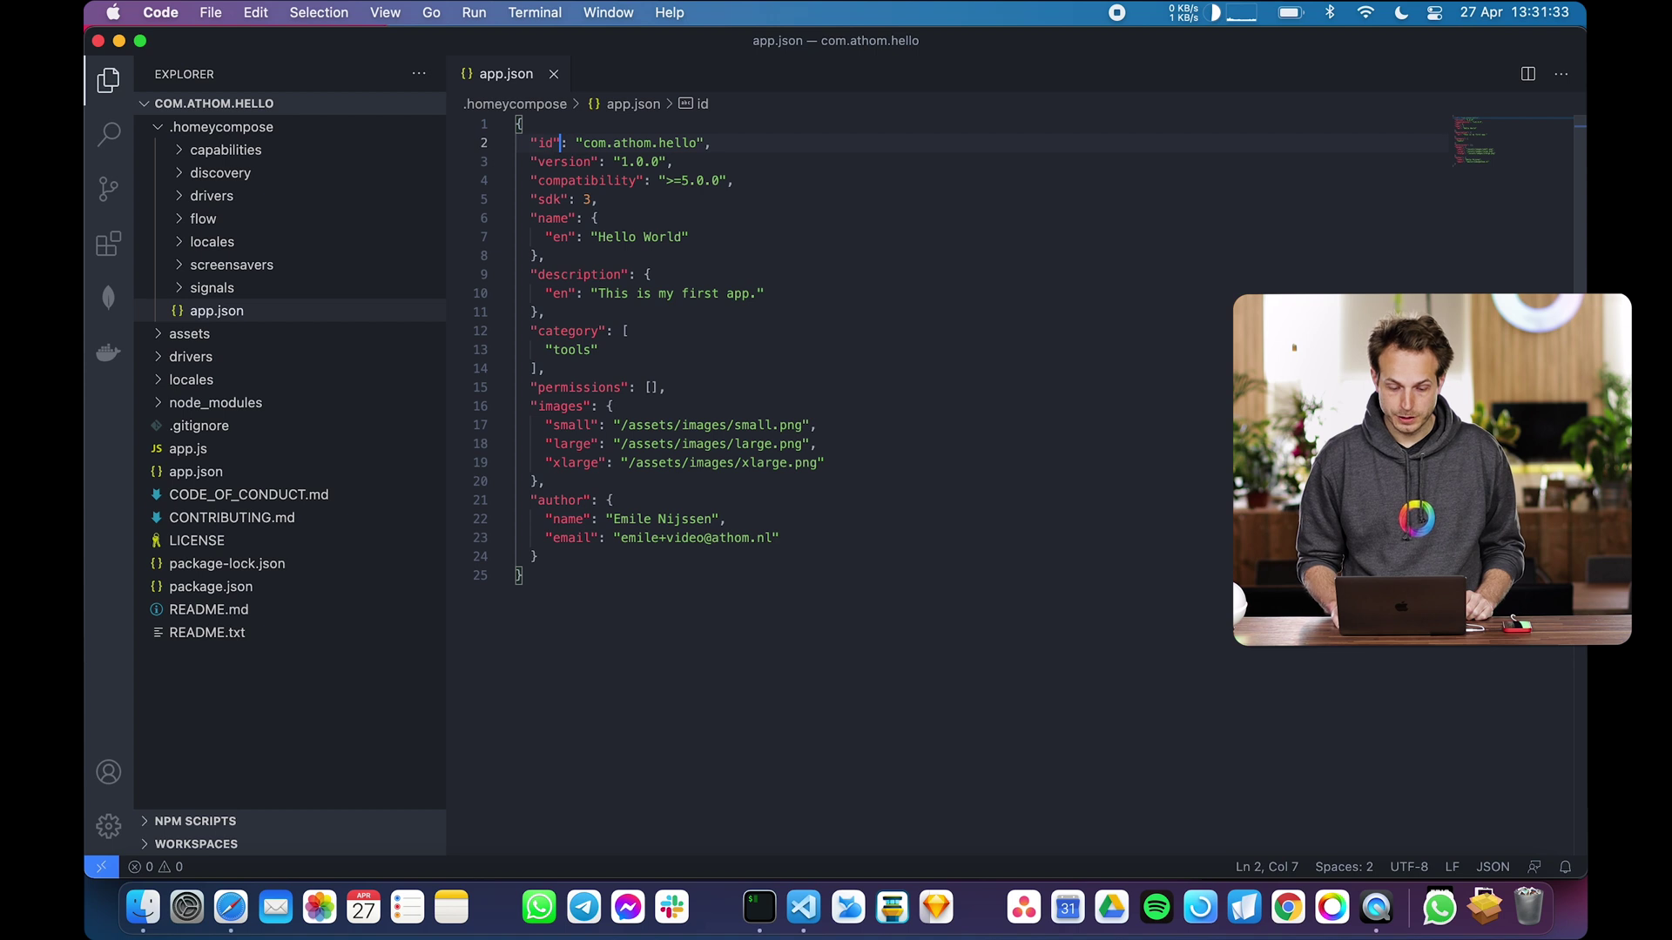
{"action": "key", "text": "Down"}
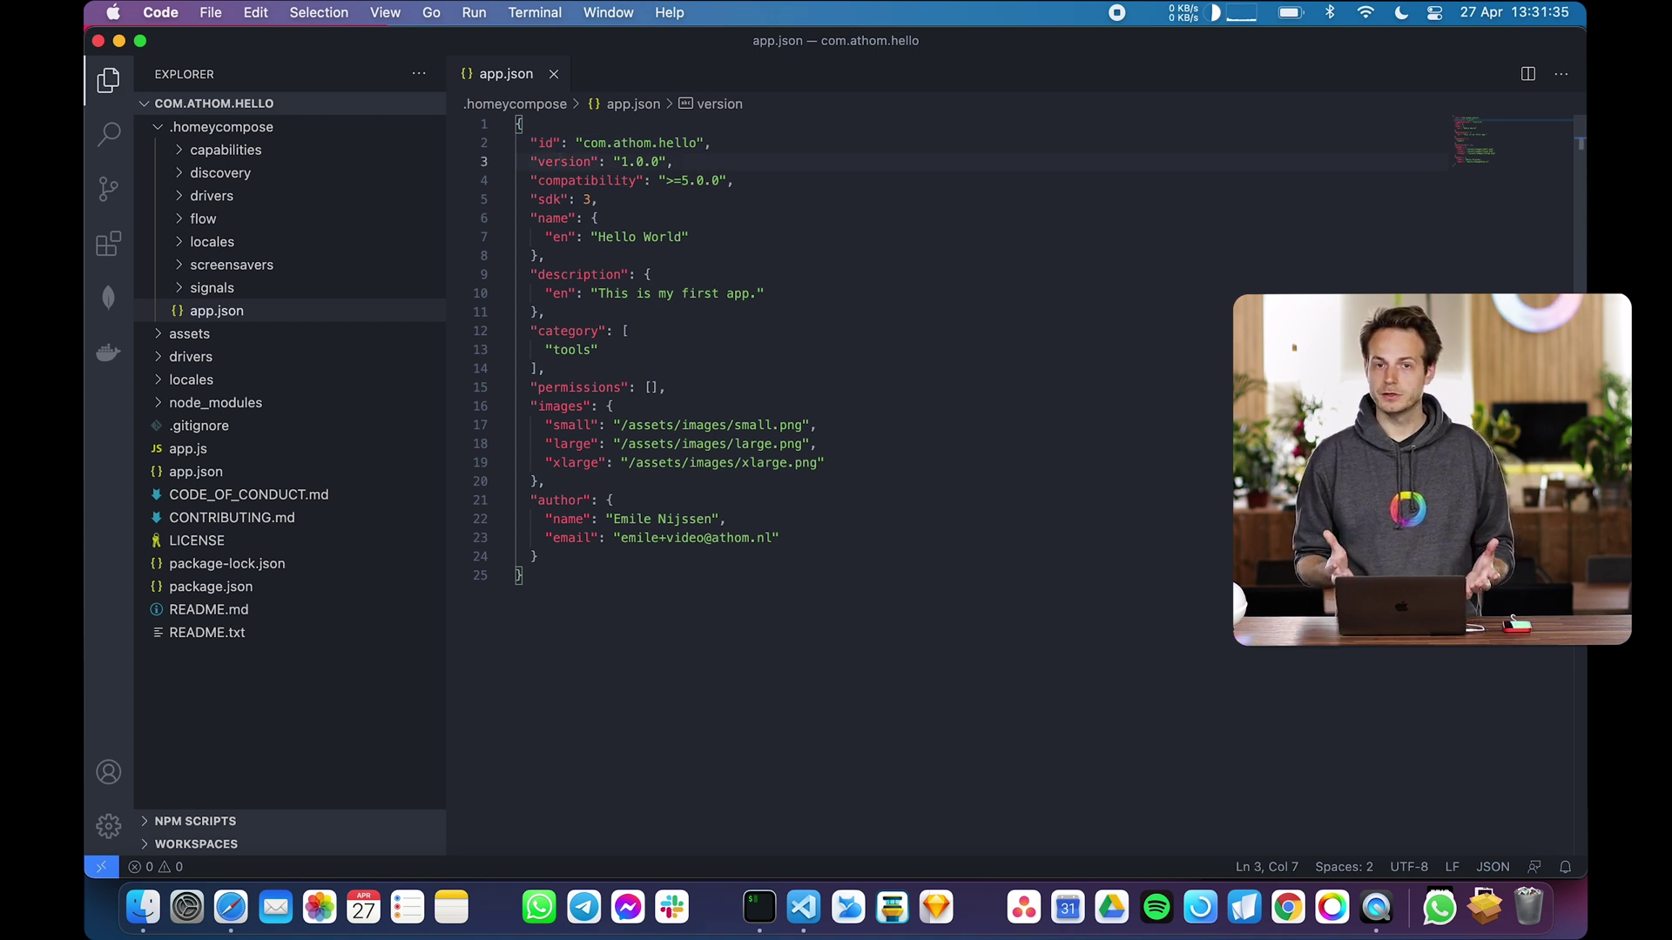
{"action": "key", "text": "Right"}
{"action": "key", "text": "Right"}
{"action": "key", "text": "Right"}
{"action": "key", "text": "Right"}
{"action": "key", "text": "Right"}
{"action": "key", "text": "Right"}
{"action": "key", "text": "Right"}
{"action": "key", "text": "Right"}
{"action": "key", "text": "Right"}
{"action": "key", "text": "Right"}
{"action": "key", "text": "shift+Right"}
{"action": "key", "text": "Down"}
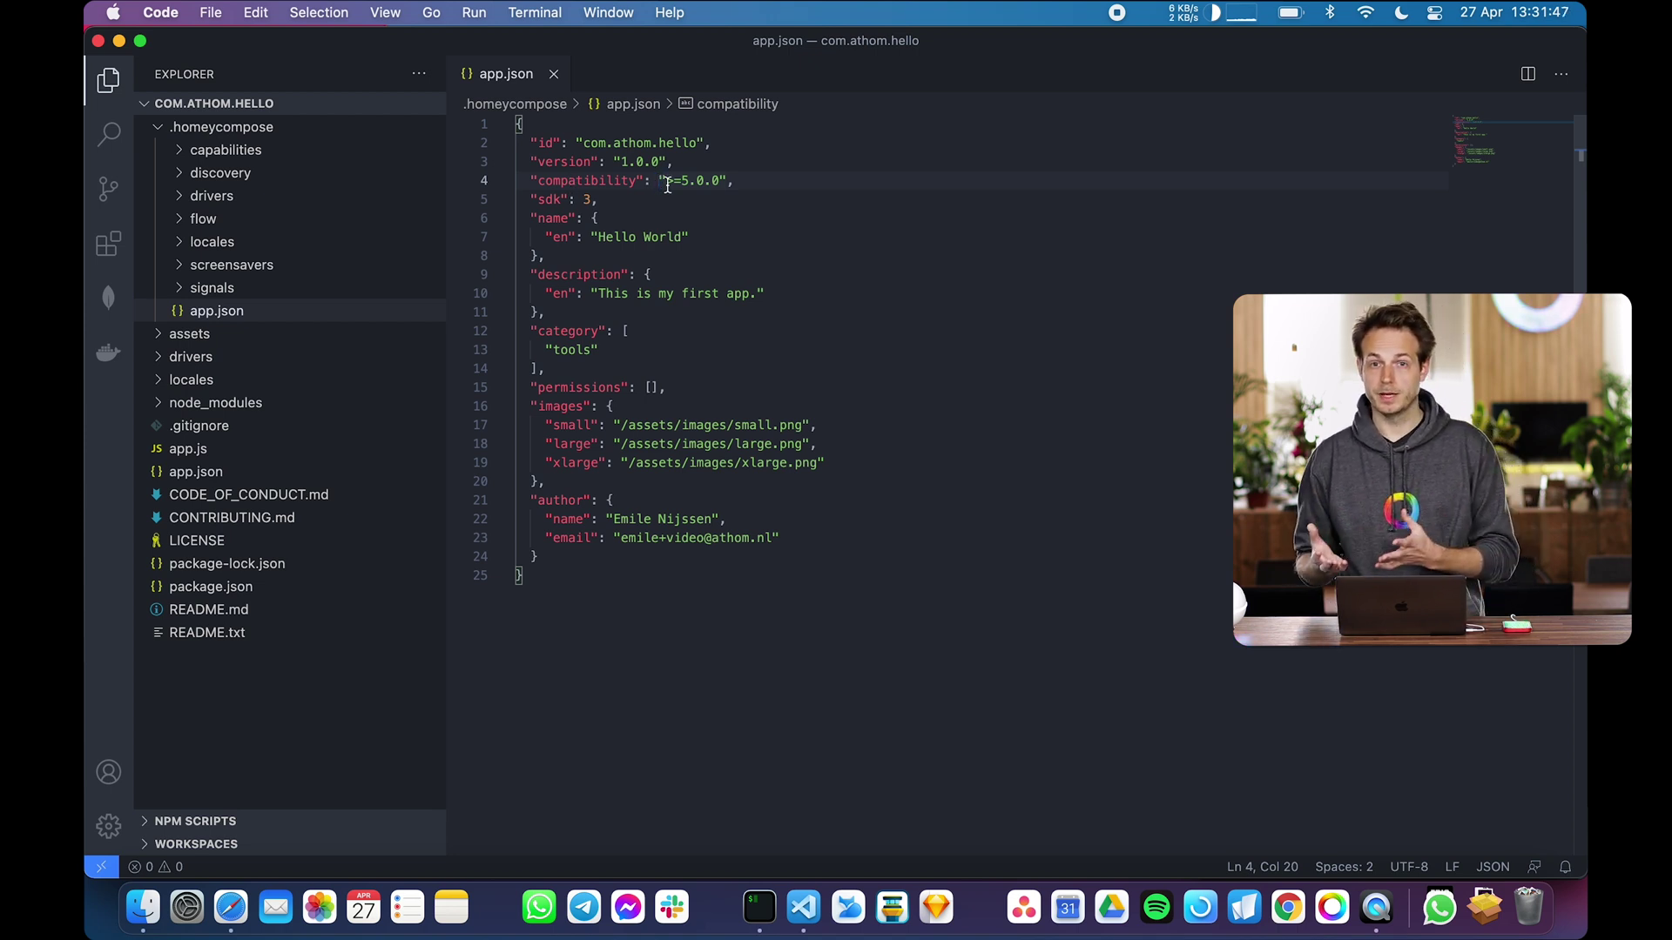
{"action": "double_click", "coordinate": [586, 201]}
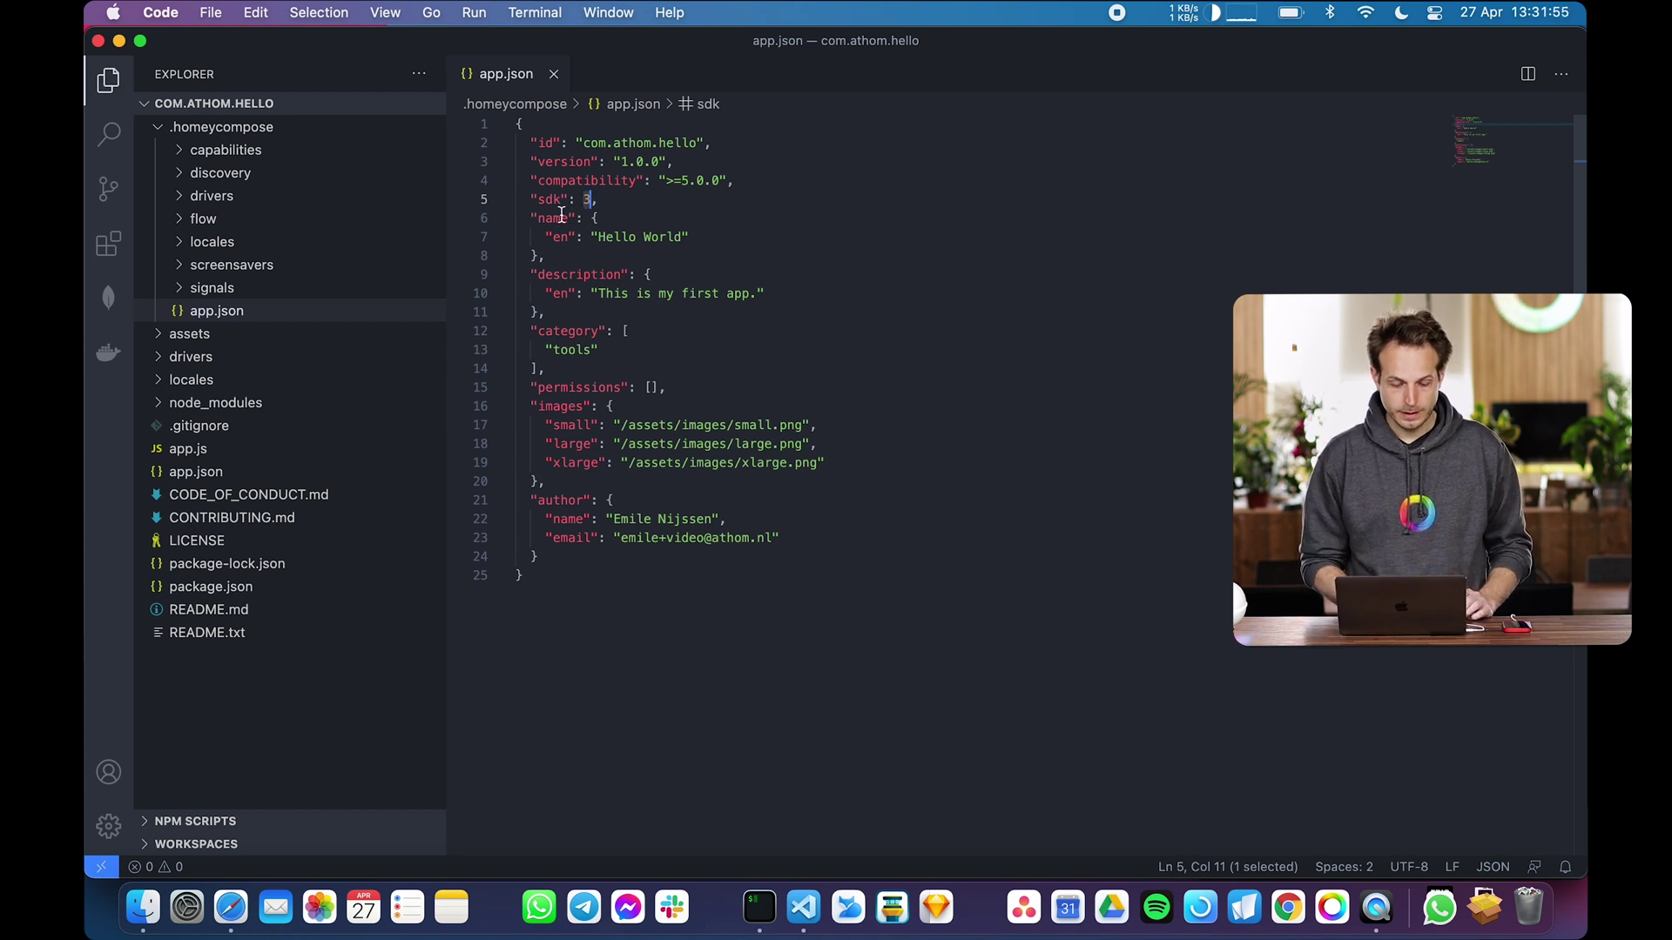
{"action": "left_click_drag", "start_coordinate": [592, 219], "coordinate": [536, 258]}
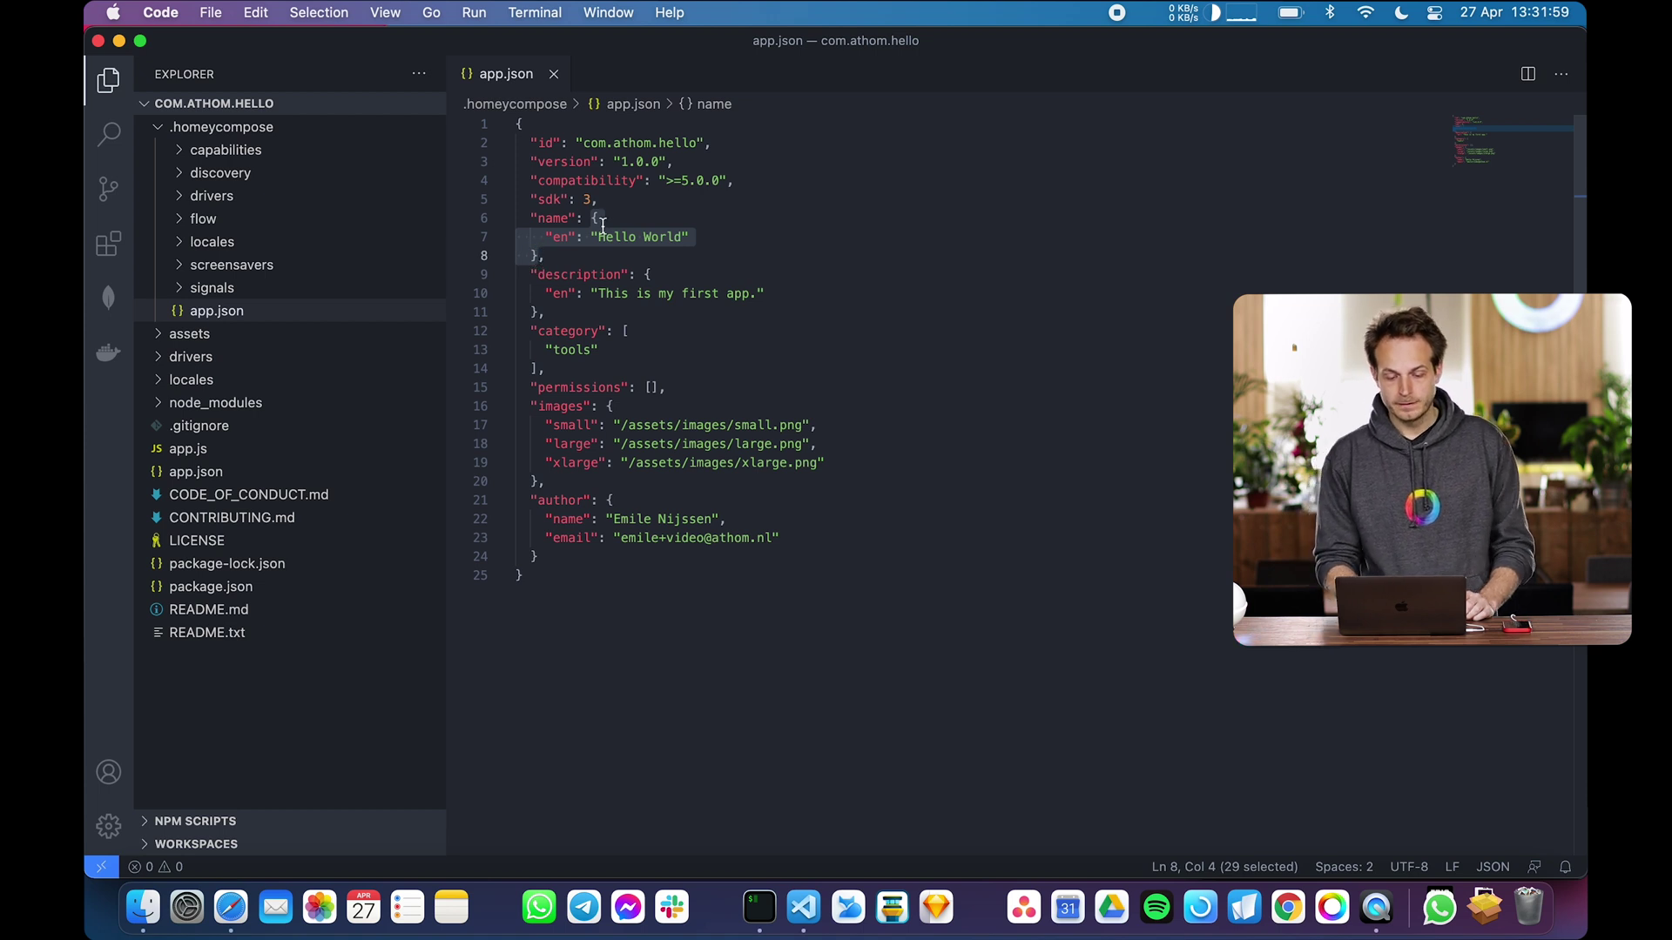
{"action": "left_click", "coordinate": [553, 238]}
{"action": "double_click", "coordinate": [552, 239]}
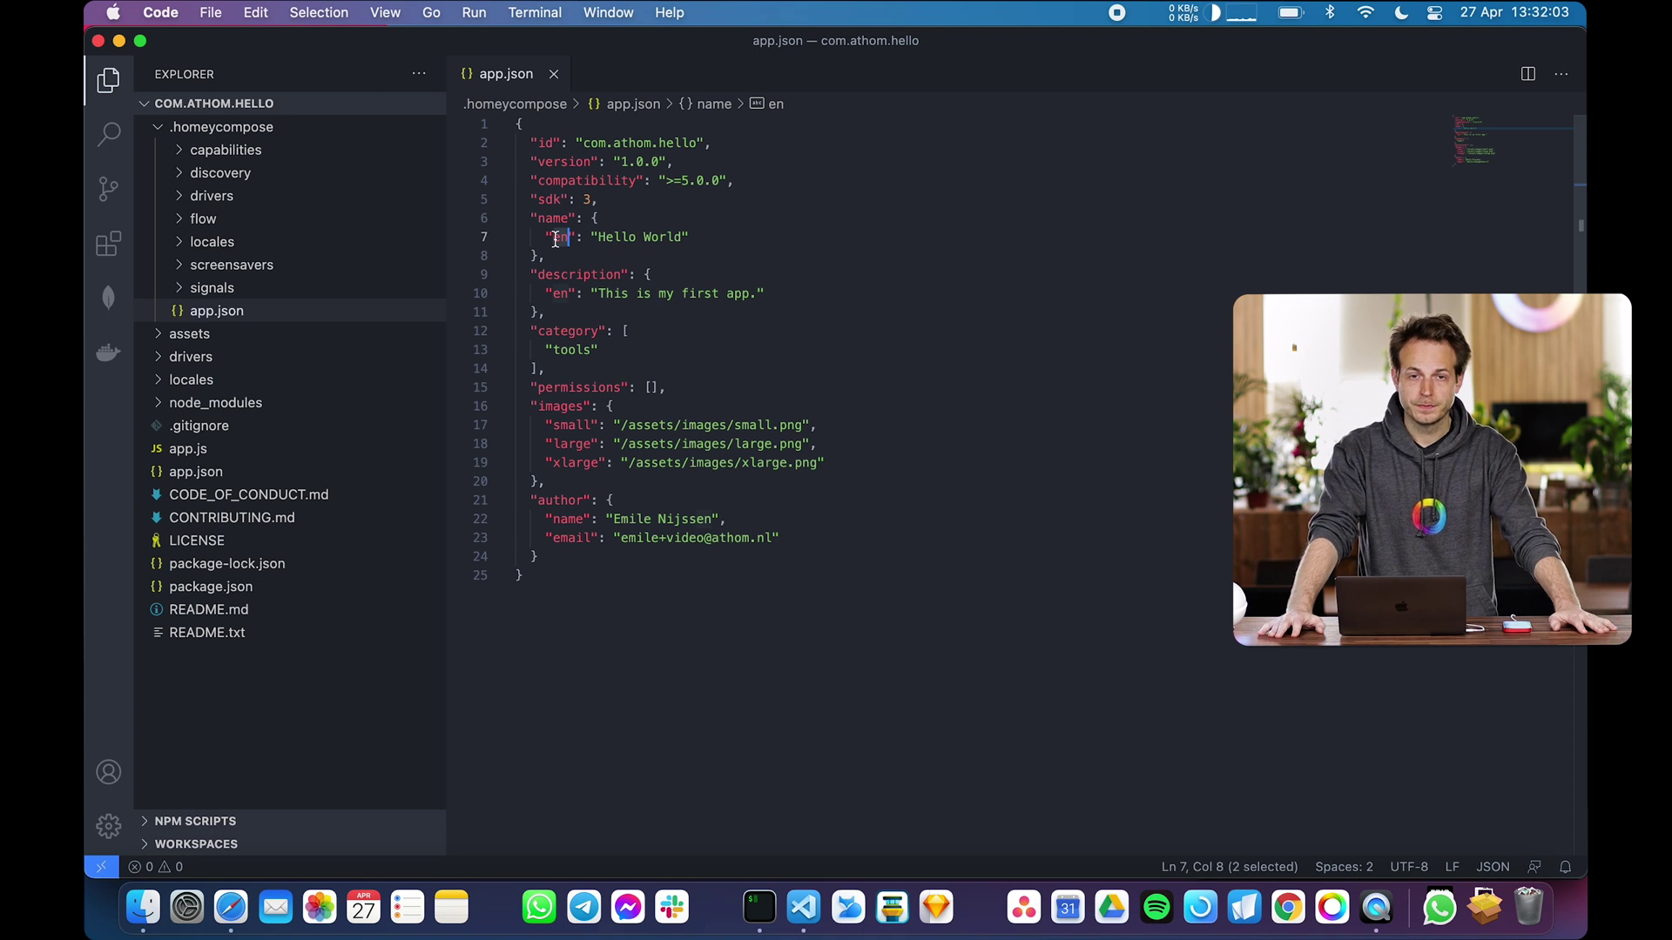
{"action": "key", "text": "super+Right"}
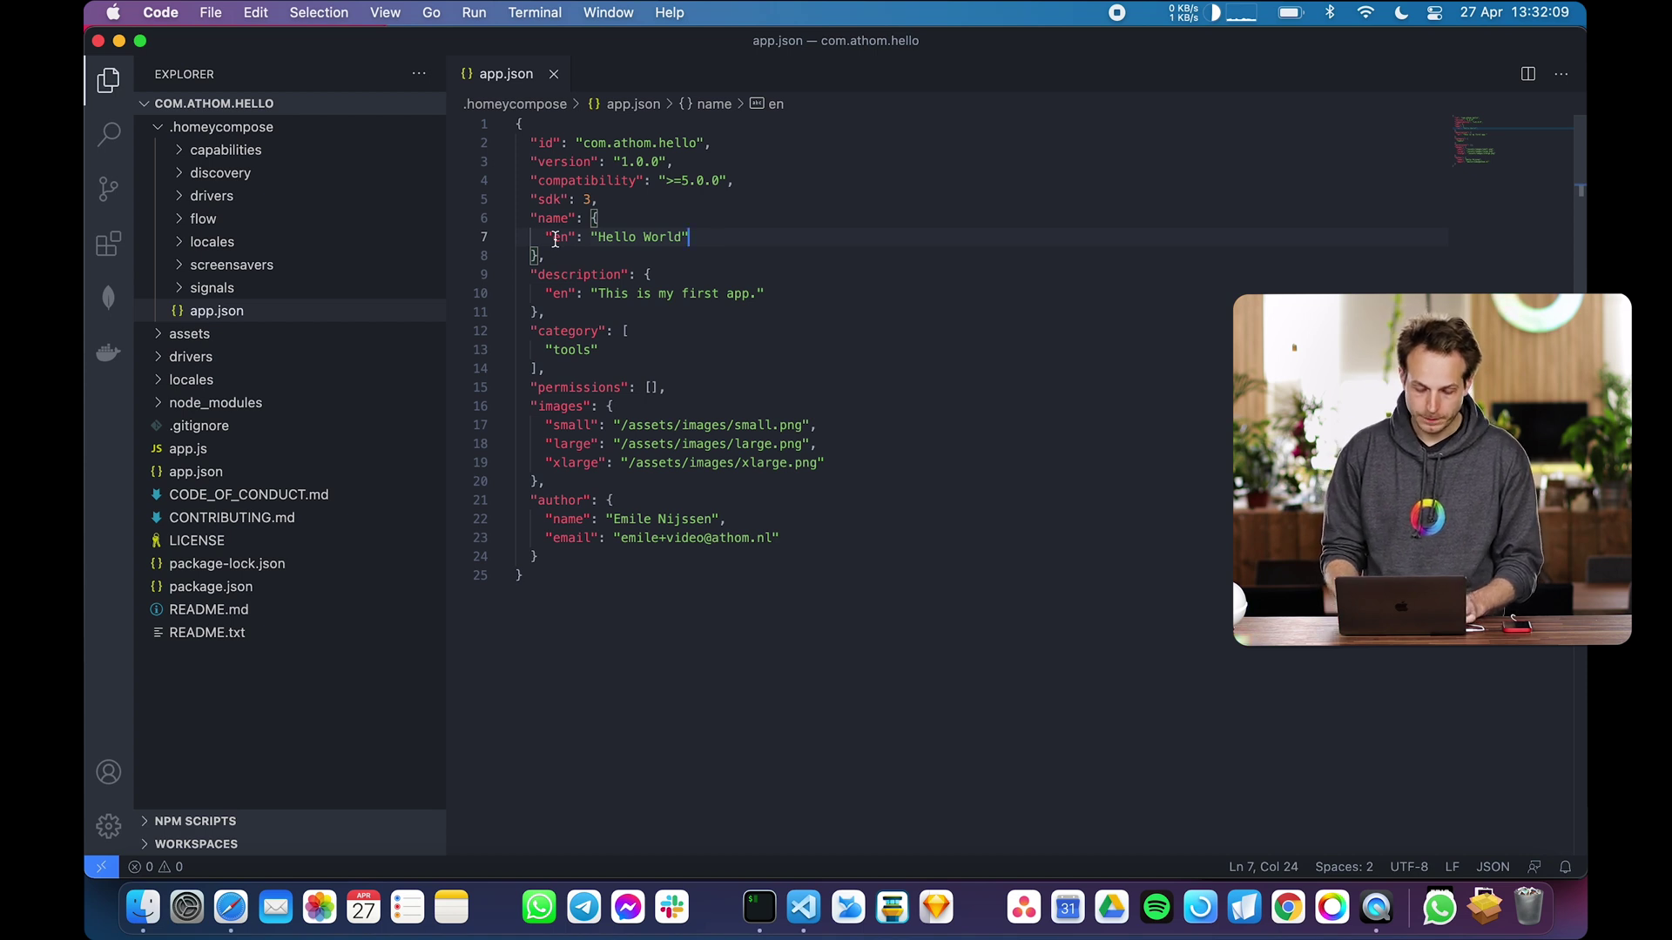
{"action": "type", "text": ","}
Add "nl": "Hallo Wereld" below the English app name
{"action": "key", "text": "Return"}
{"action": "type", "text": "\"nl"}
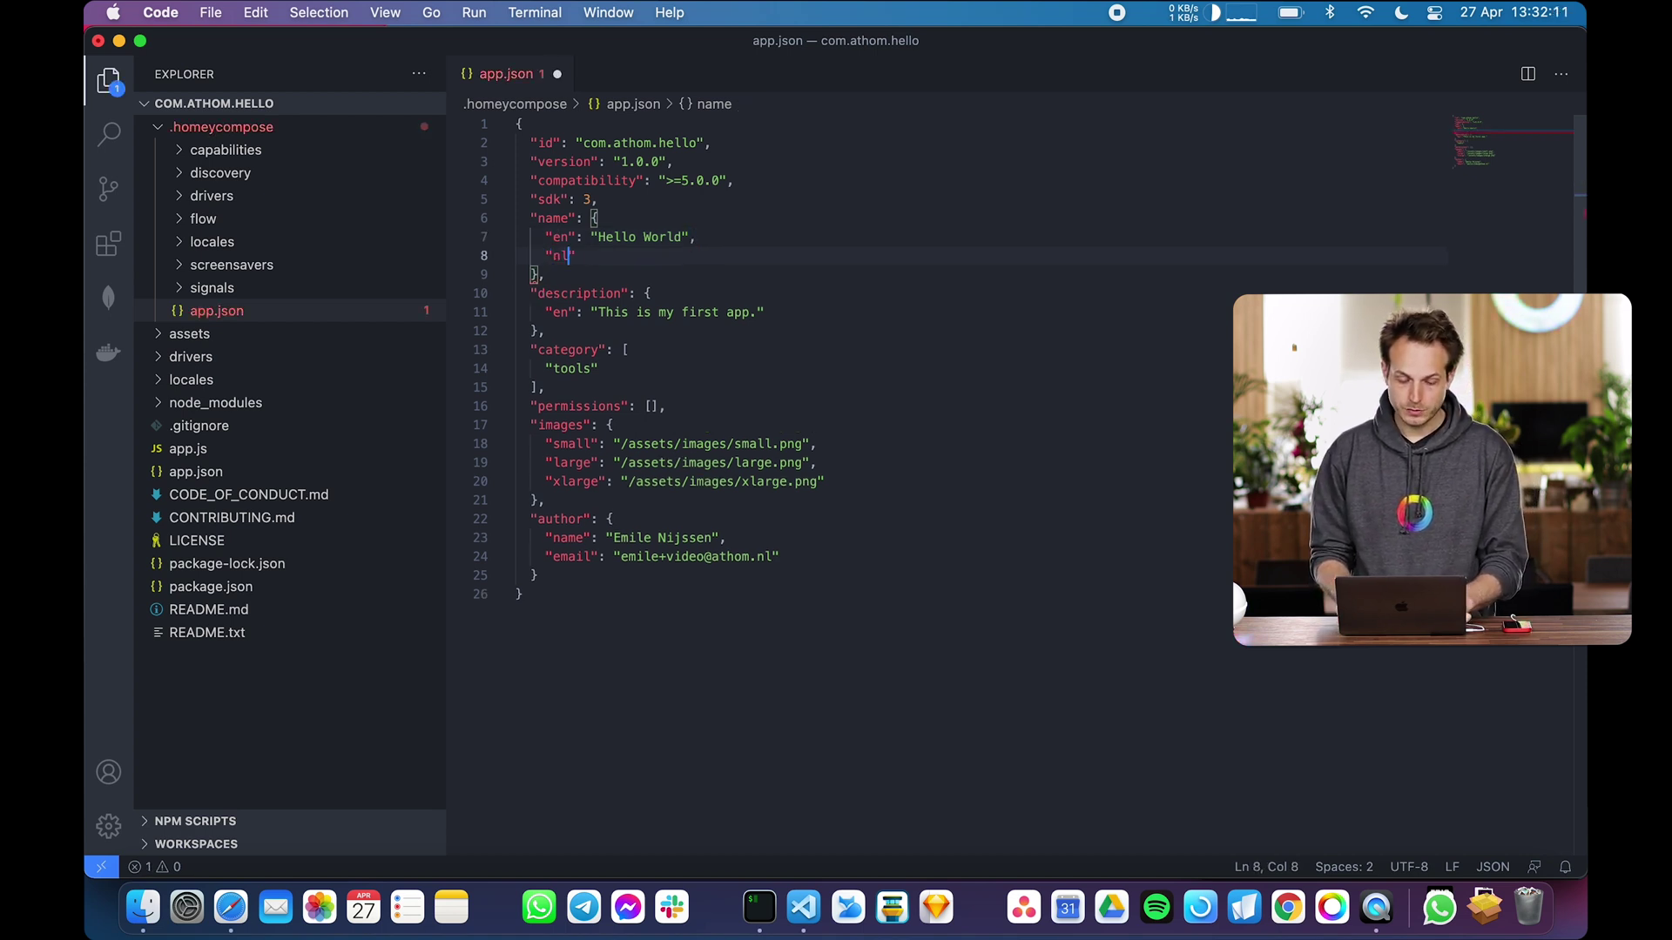
{"action": "type", "text": ": \""}
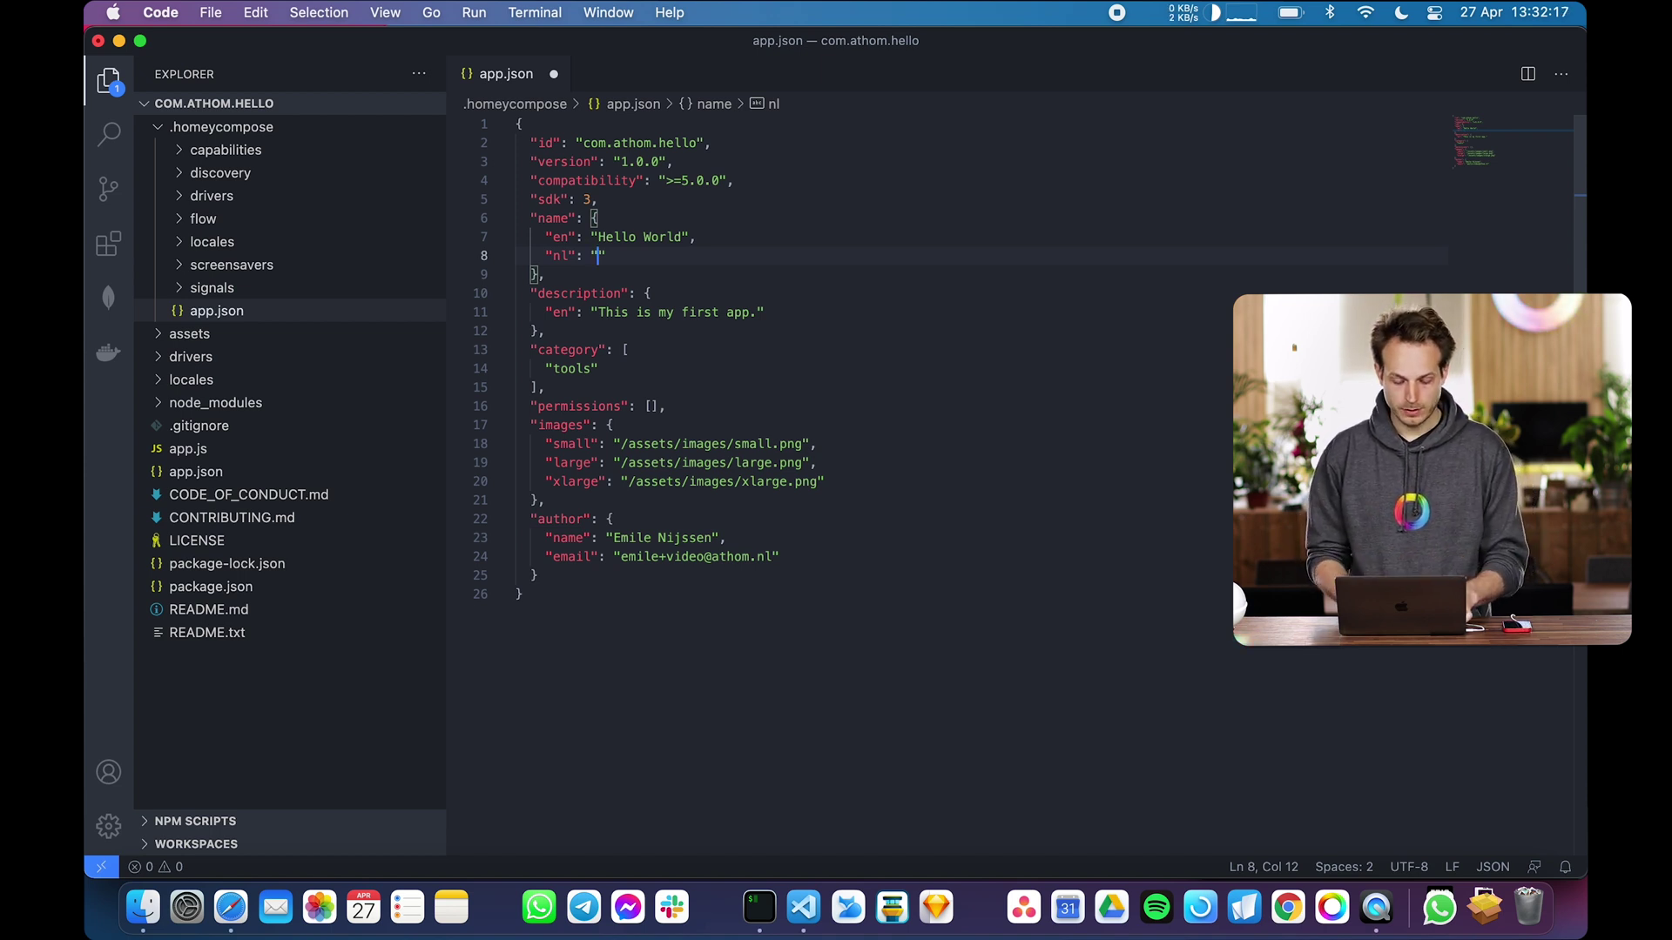
{"action": "type", "text": "Hallo W"}
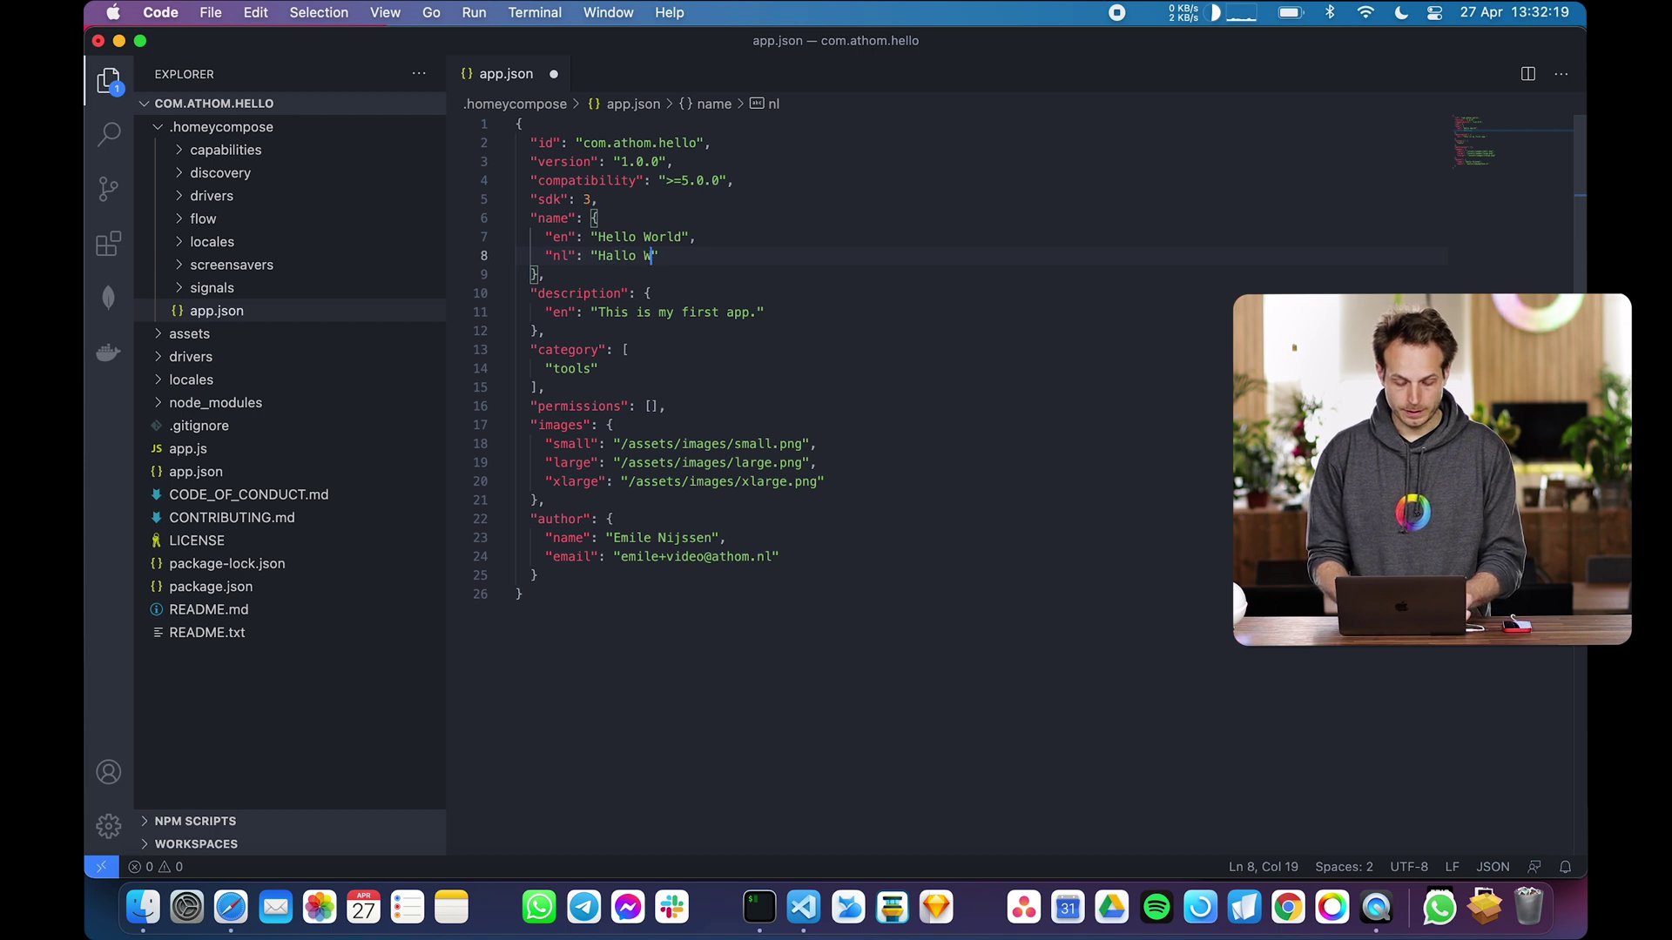
{"action": "type", "text": "ereld"}
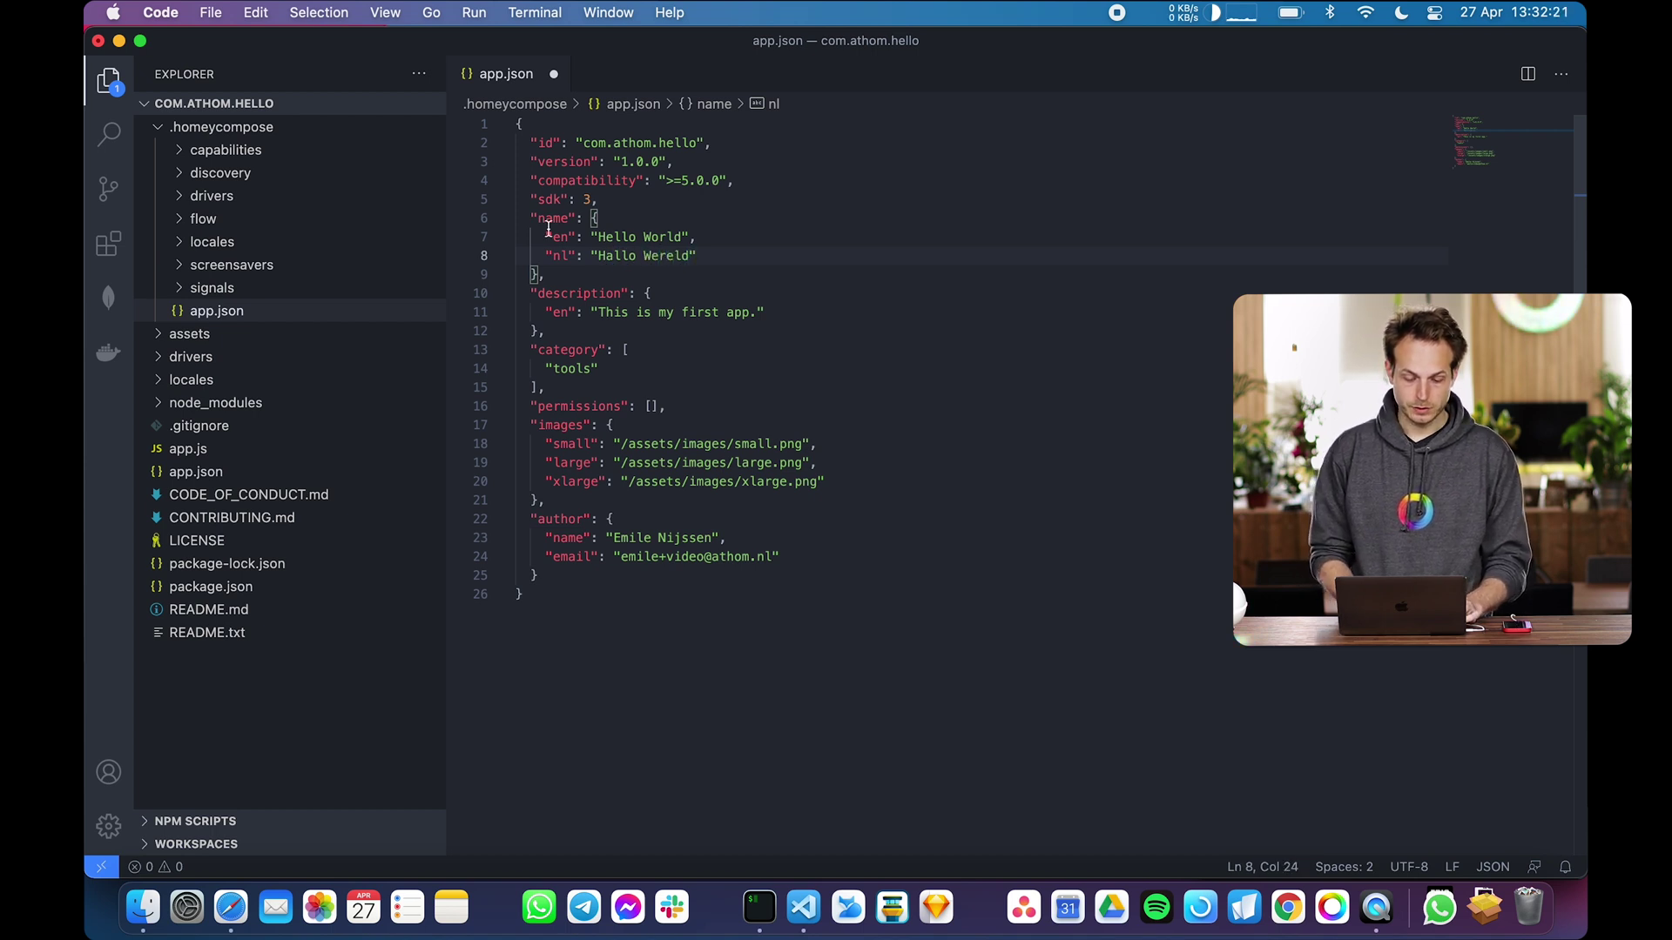
{"action": "double_click", "coordinate": [561, 257]}
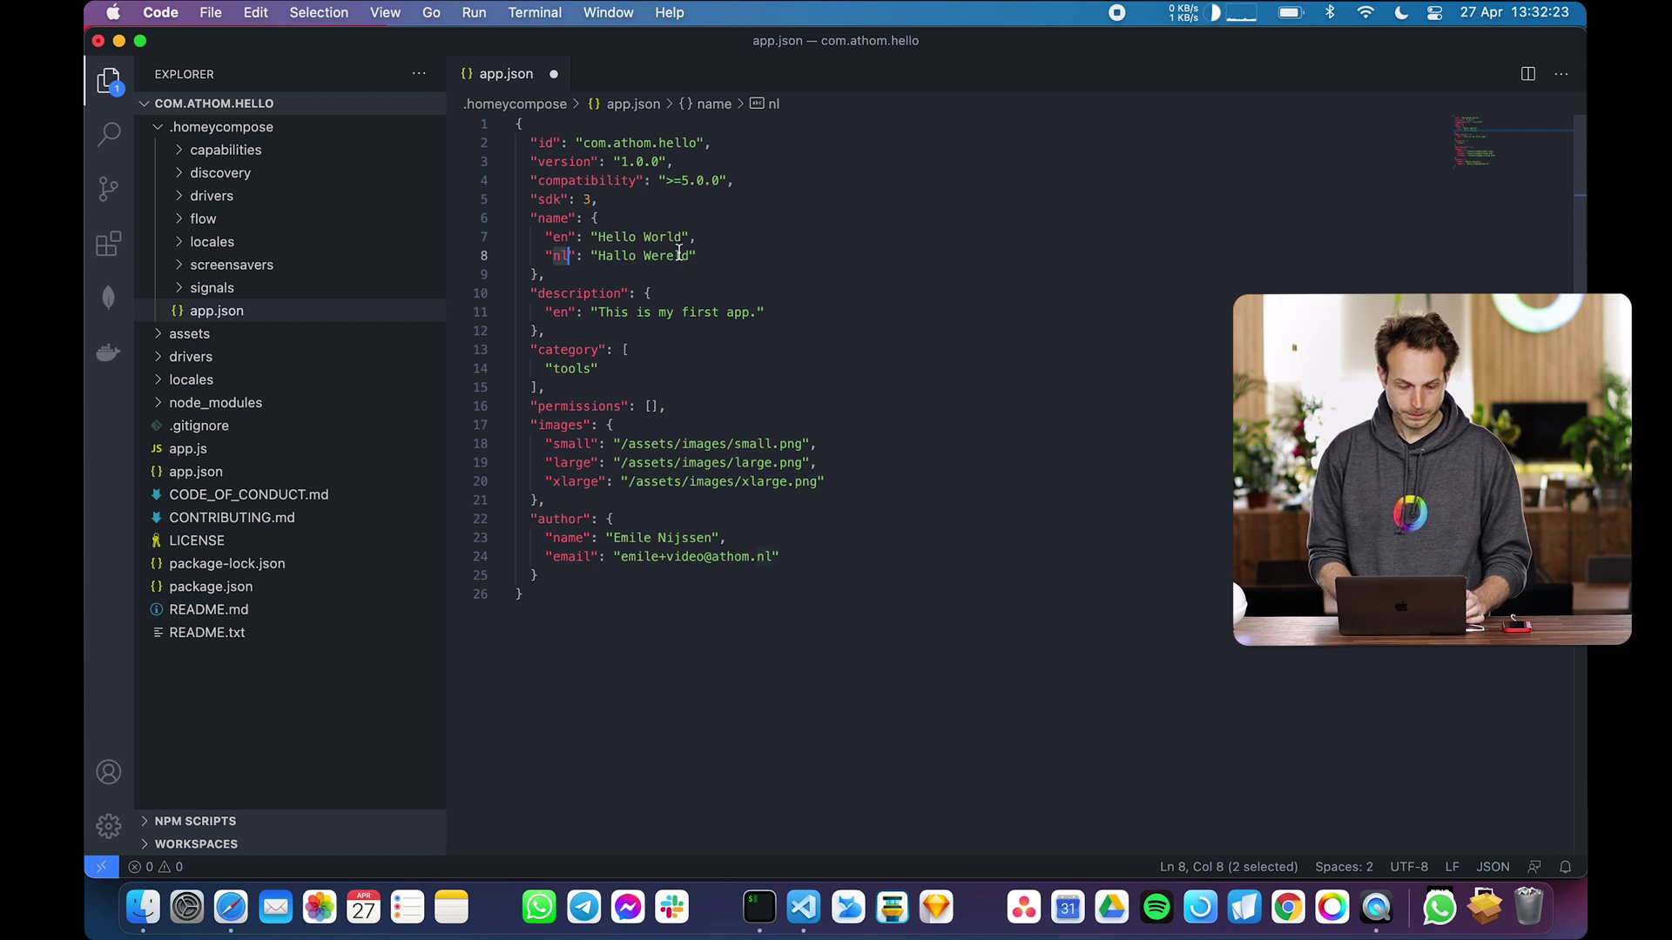
{"action": "left_click", "coordinate": [723, 255]}
{"action": "double_click", "coordinate": [616, 256]}
{"action": "left_click", "coordinate": [719, 260]}
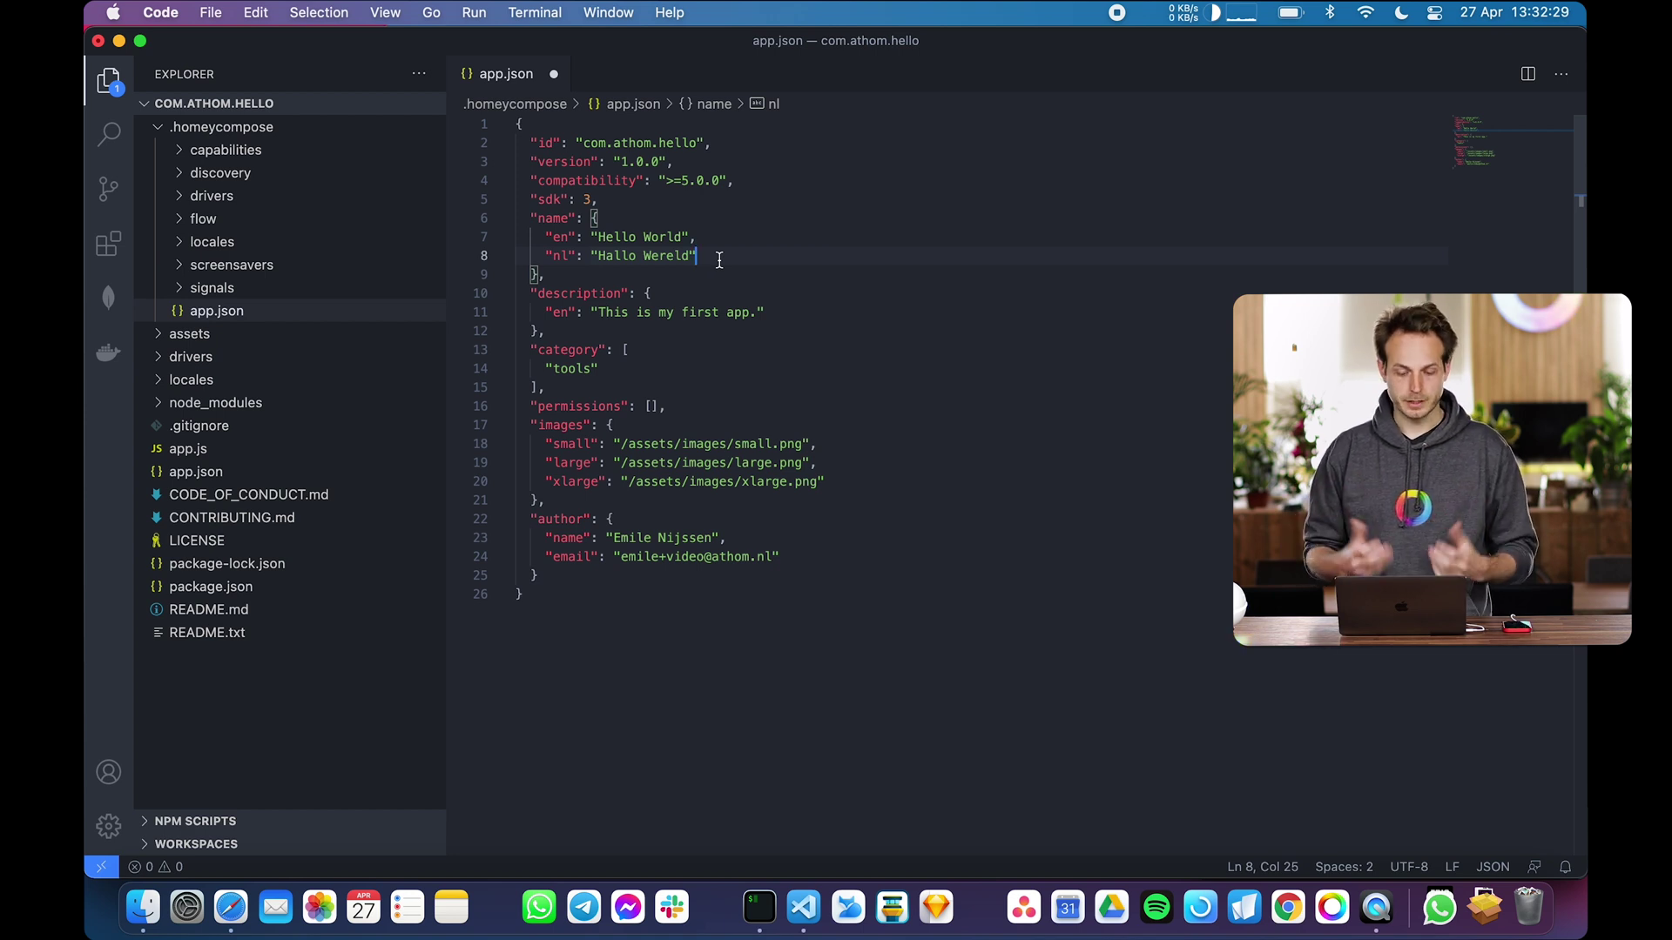
Review the manifest's description, tools category, permissions and images entries
{"action": "left_click", "coordinate": [570, 311]}
{"action": "left_click_drag", "start_coordinate": [570, 311], "coordinate": [536, 293]}
{"action": "left_click", "coordinate": [559, 327]}
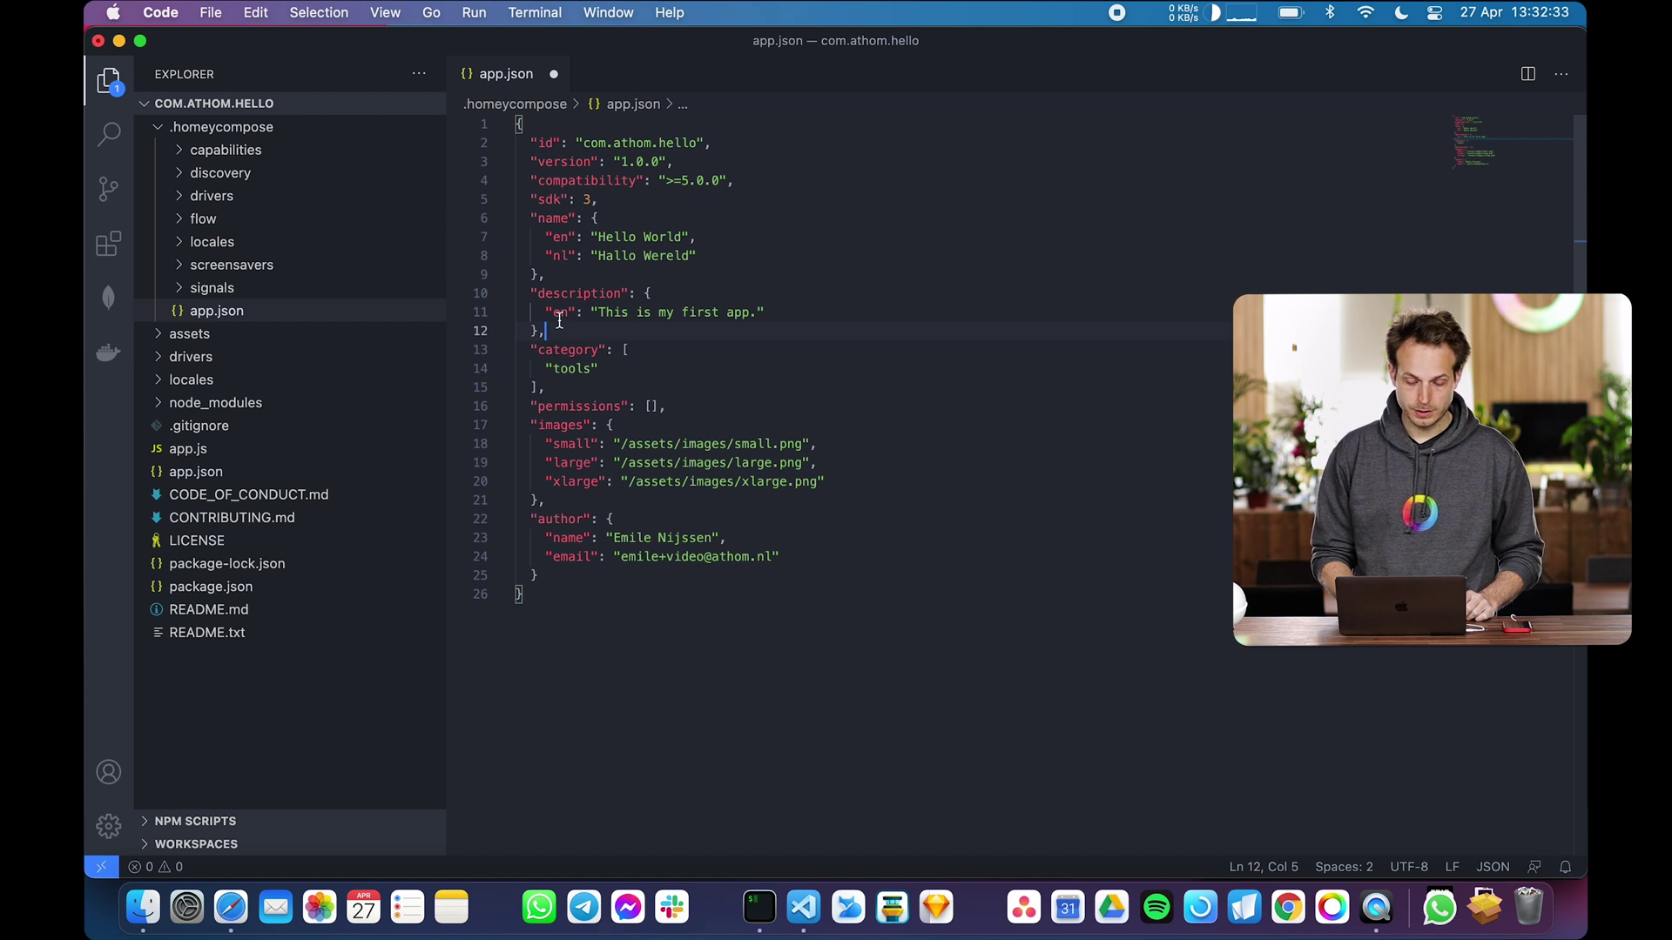
{"action": "left_click", "coordinate": [560, 314]}
{"action": "double_click", "coordinate": [576, 369]}
{"action": "left_click", "coordinate": [620, 368]}
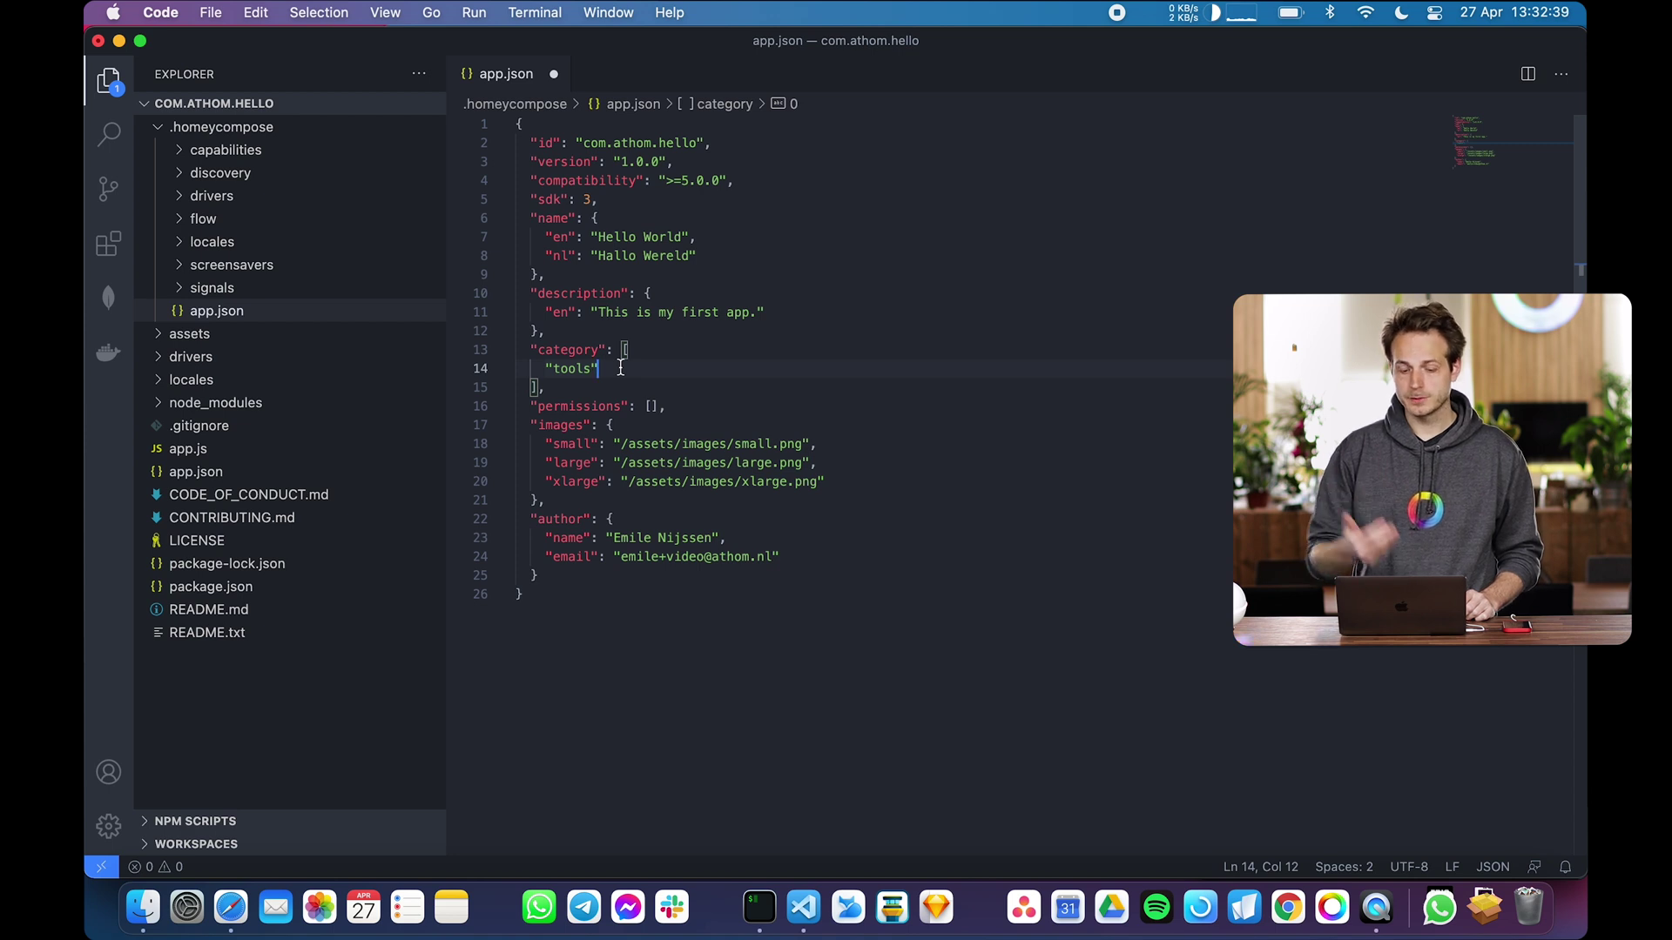
{"action": "double_click", "coordinate": [589, 407]}
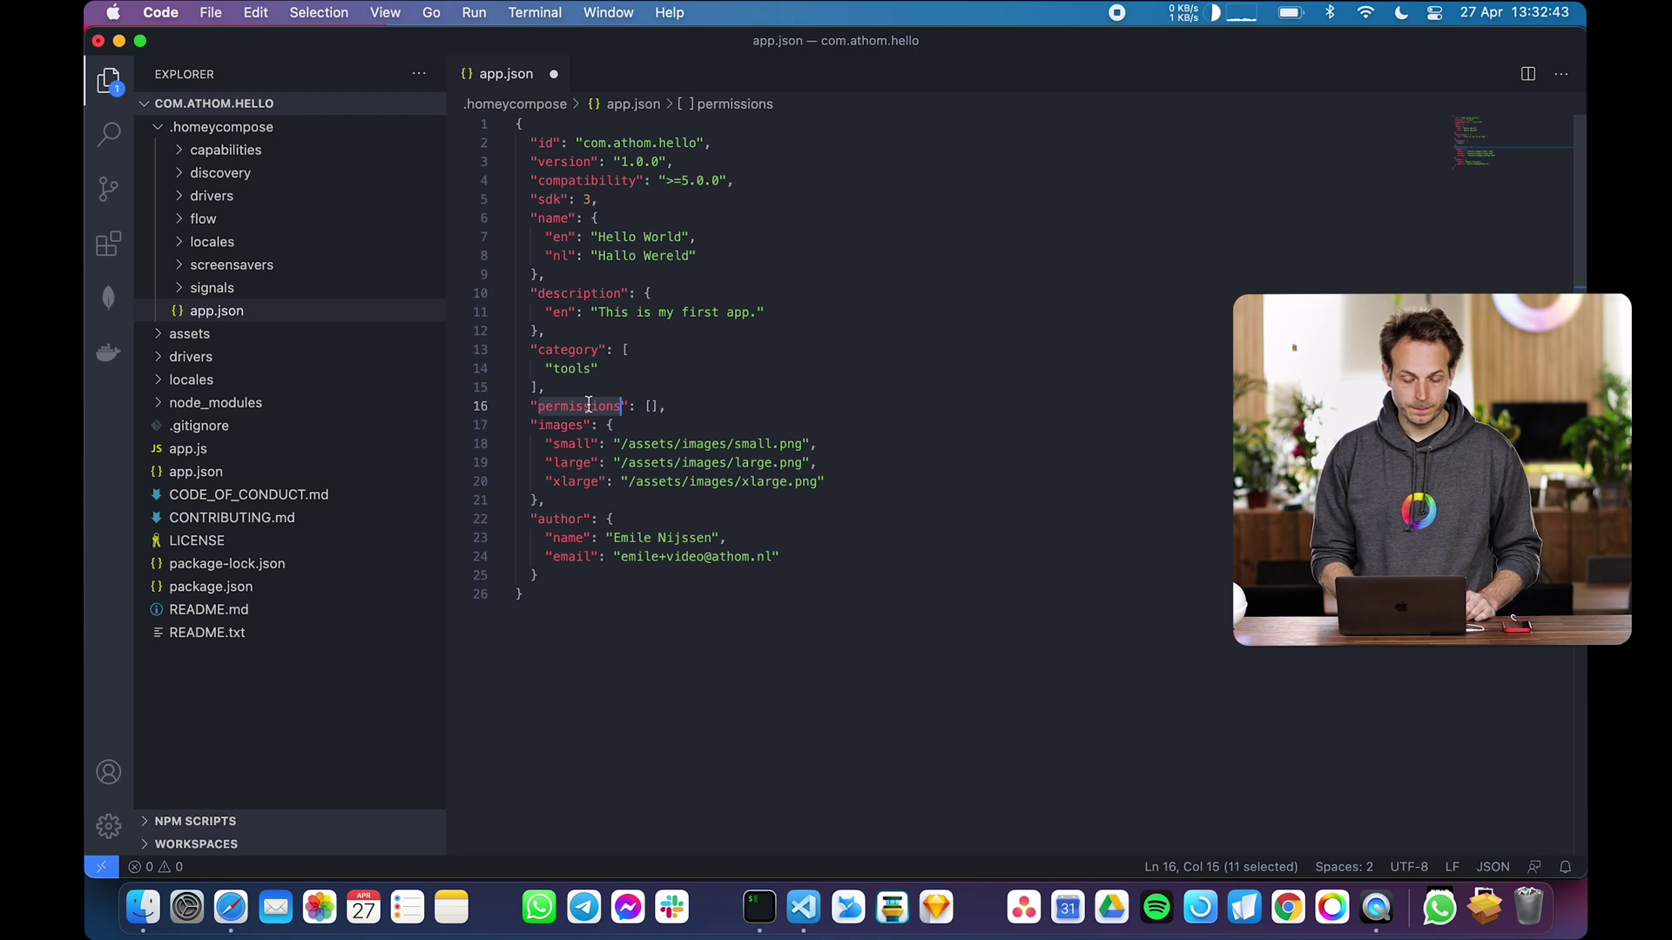
{"action": "left_click_drag", "start_coordinate": [561, 424], "coordinate": [573, 561]}
{"action": "left_click", "coordinate": [573, 562]}
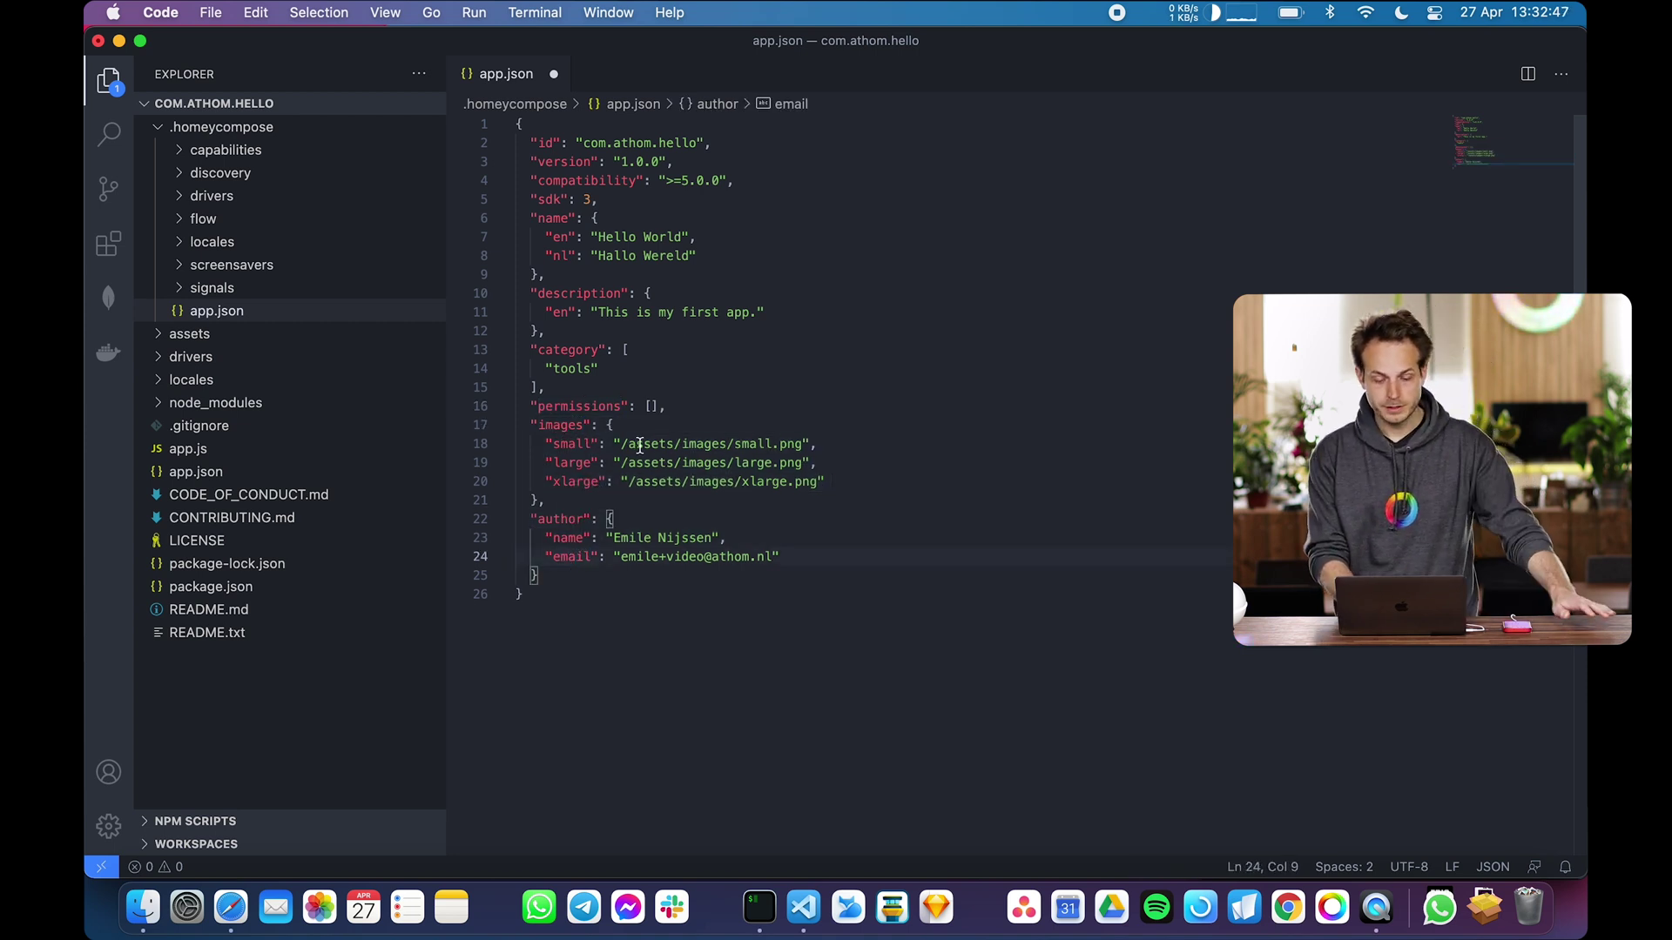
Expand the assets and images folders and review the author block
{"action": "left_click", "coordinate": [163, 335]}
{"action": "left_click", "coordinate": [184, 357]}
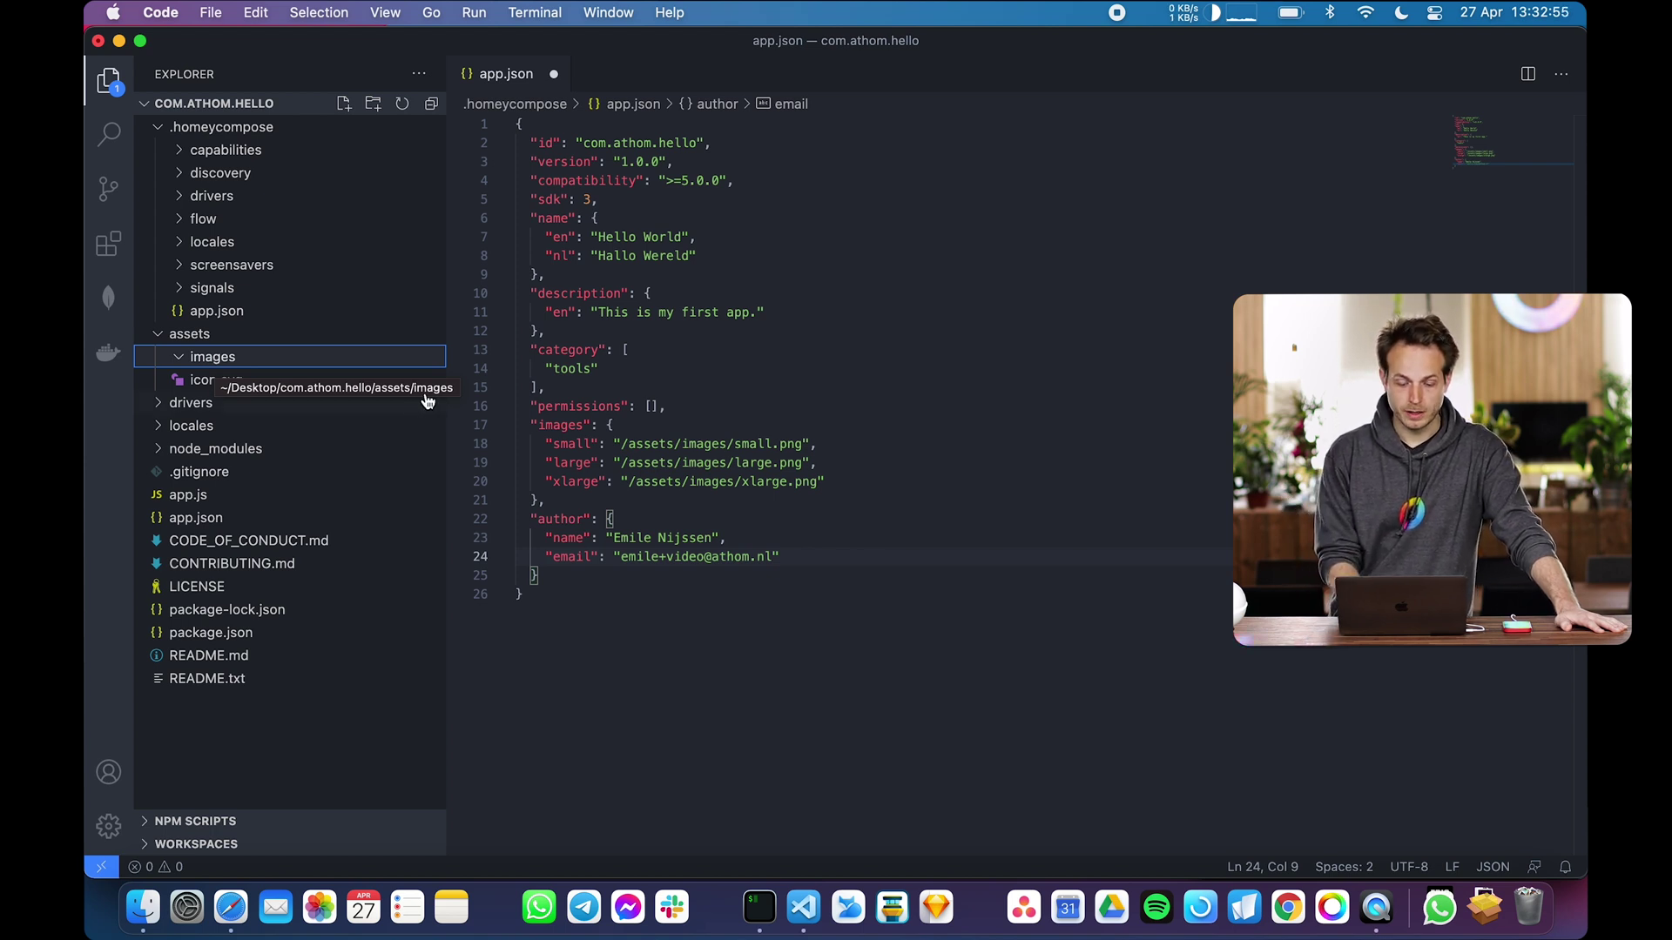
{"action": "mouse_move", "coordinate": [530, 519]}
{"action": "left_mouse_down"}
{"action": "mouse_move", "coordinate": [668, 557]}
{"action": "mouse_move", "coordinate": [711, 537]}
{"action": "left_mouse_up"}
{"action": "left_click", "coordinate": [697, 558]}
{"action": "left_click", "coordinate": [702, 541]}
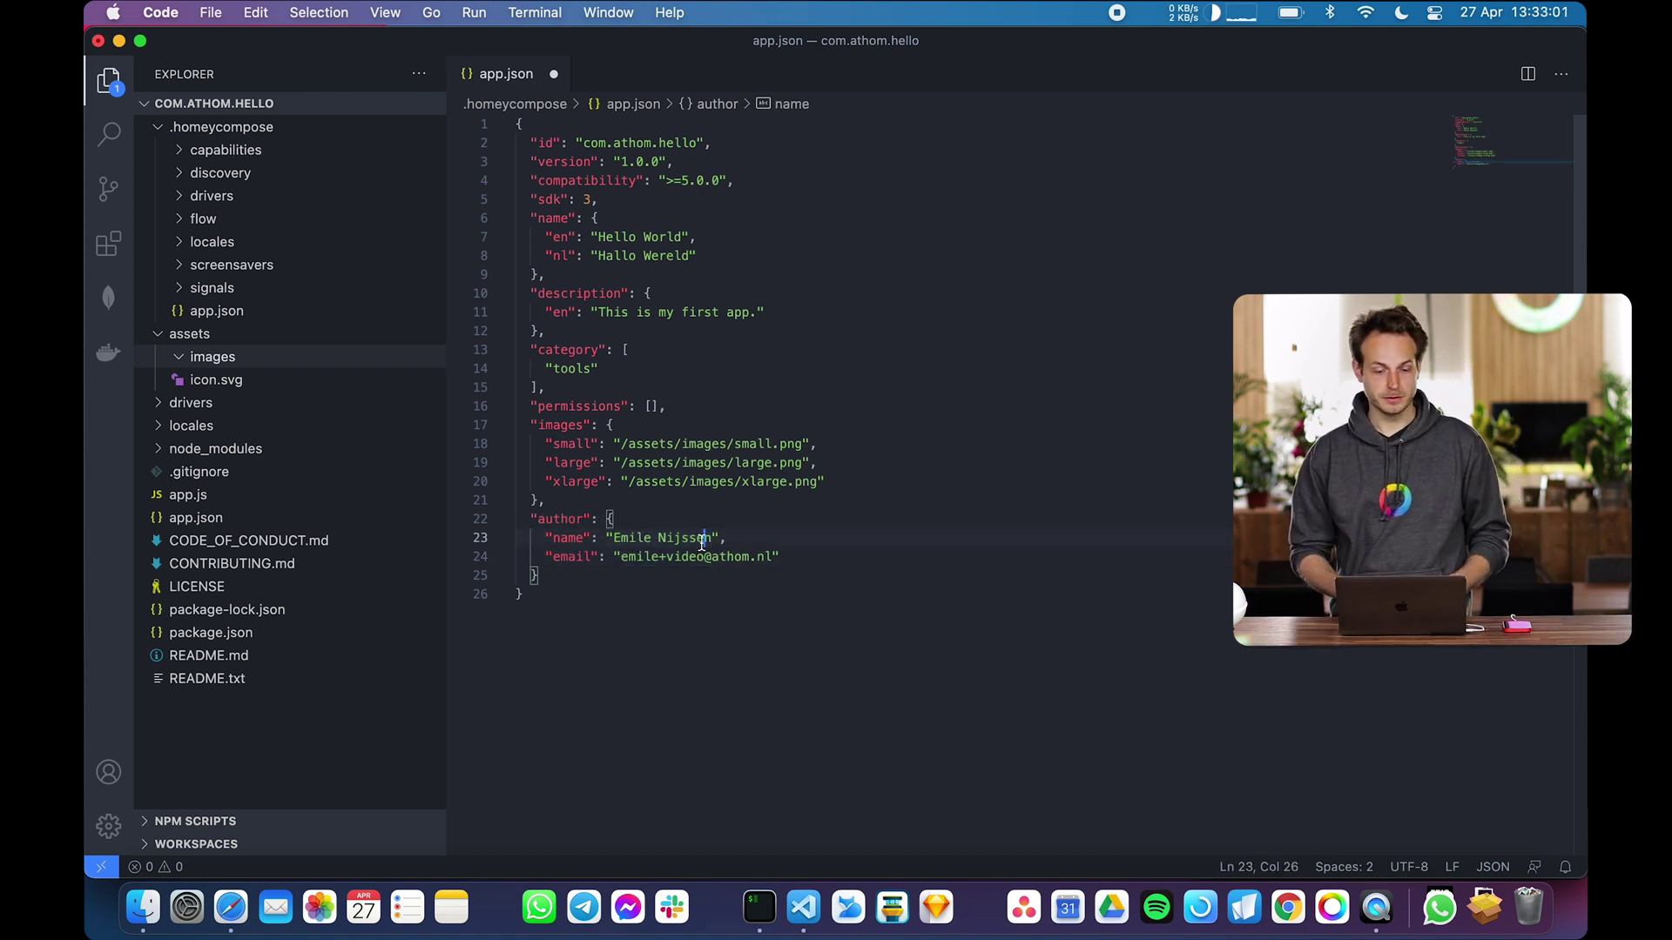
Save app.json with Cmd+S and close its tab
{"action": "left_click", "coordinate": [634, 217]}
{"action": "key", "text": "super+s"}
{"action": "left_click", "coordinate": [553, 74]}
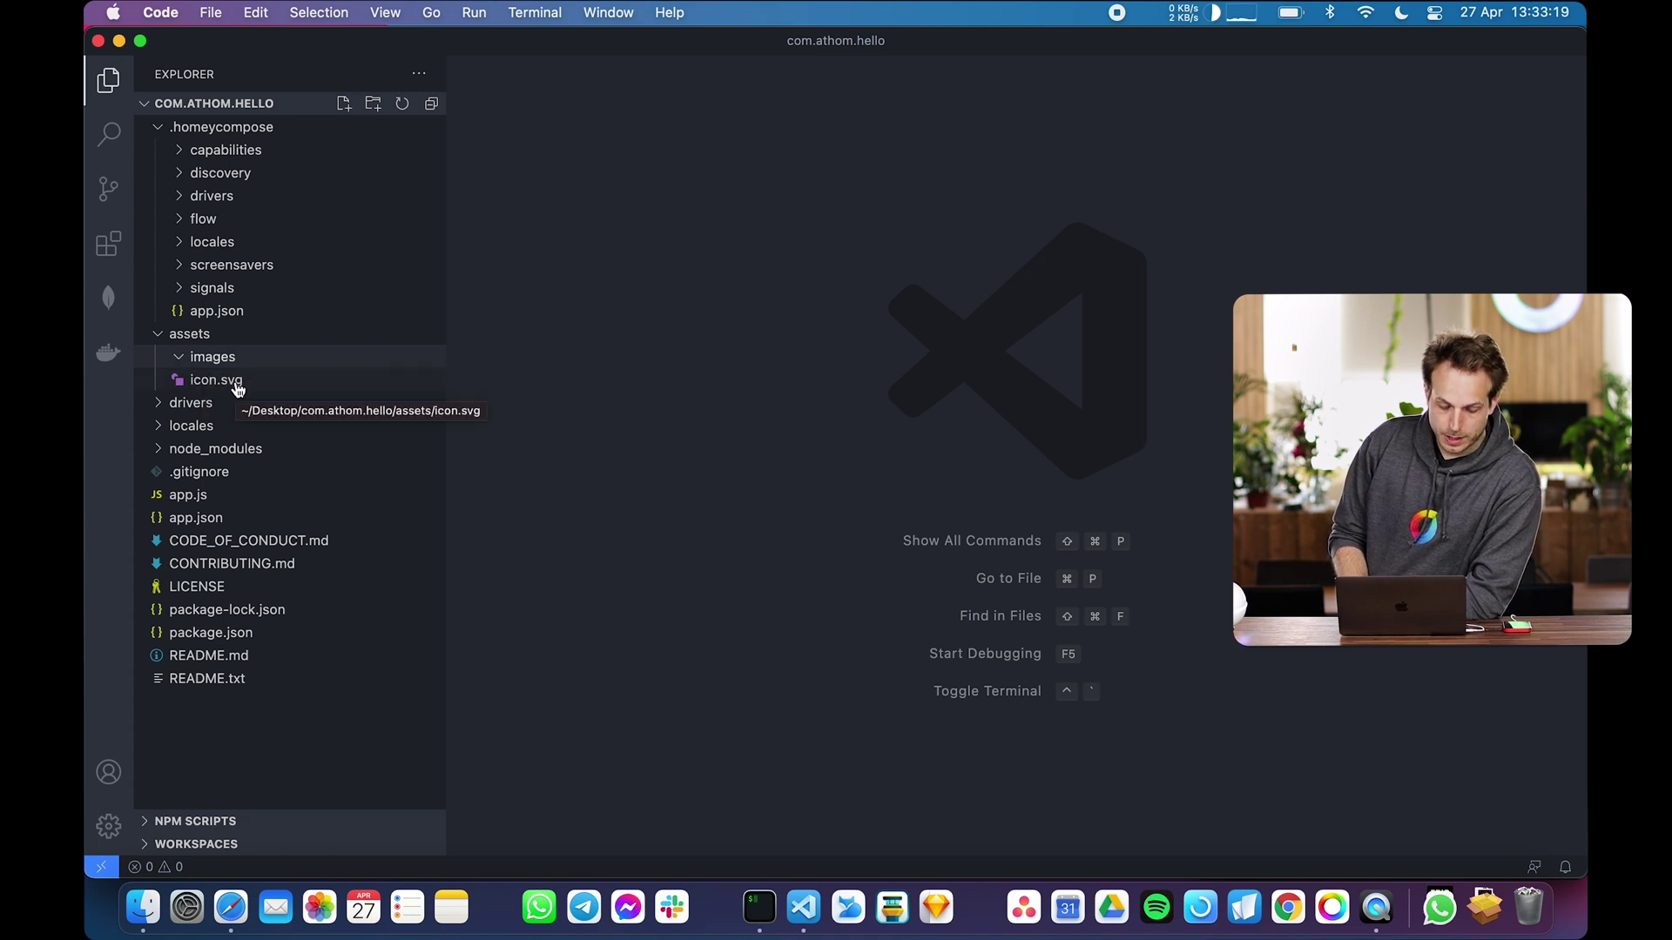
View the icon.svg source, close its preview, then open locales/en.json
{"action": "left_click", "coordinate": [216, 380]}
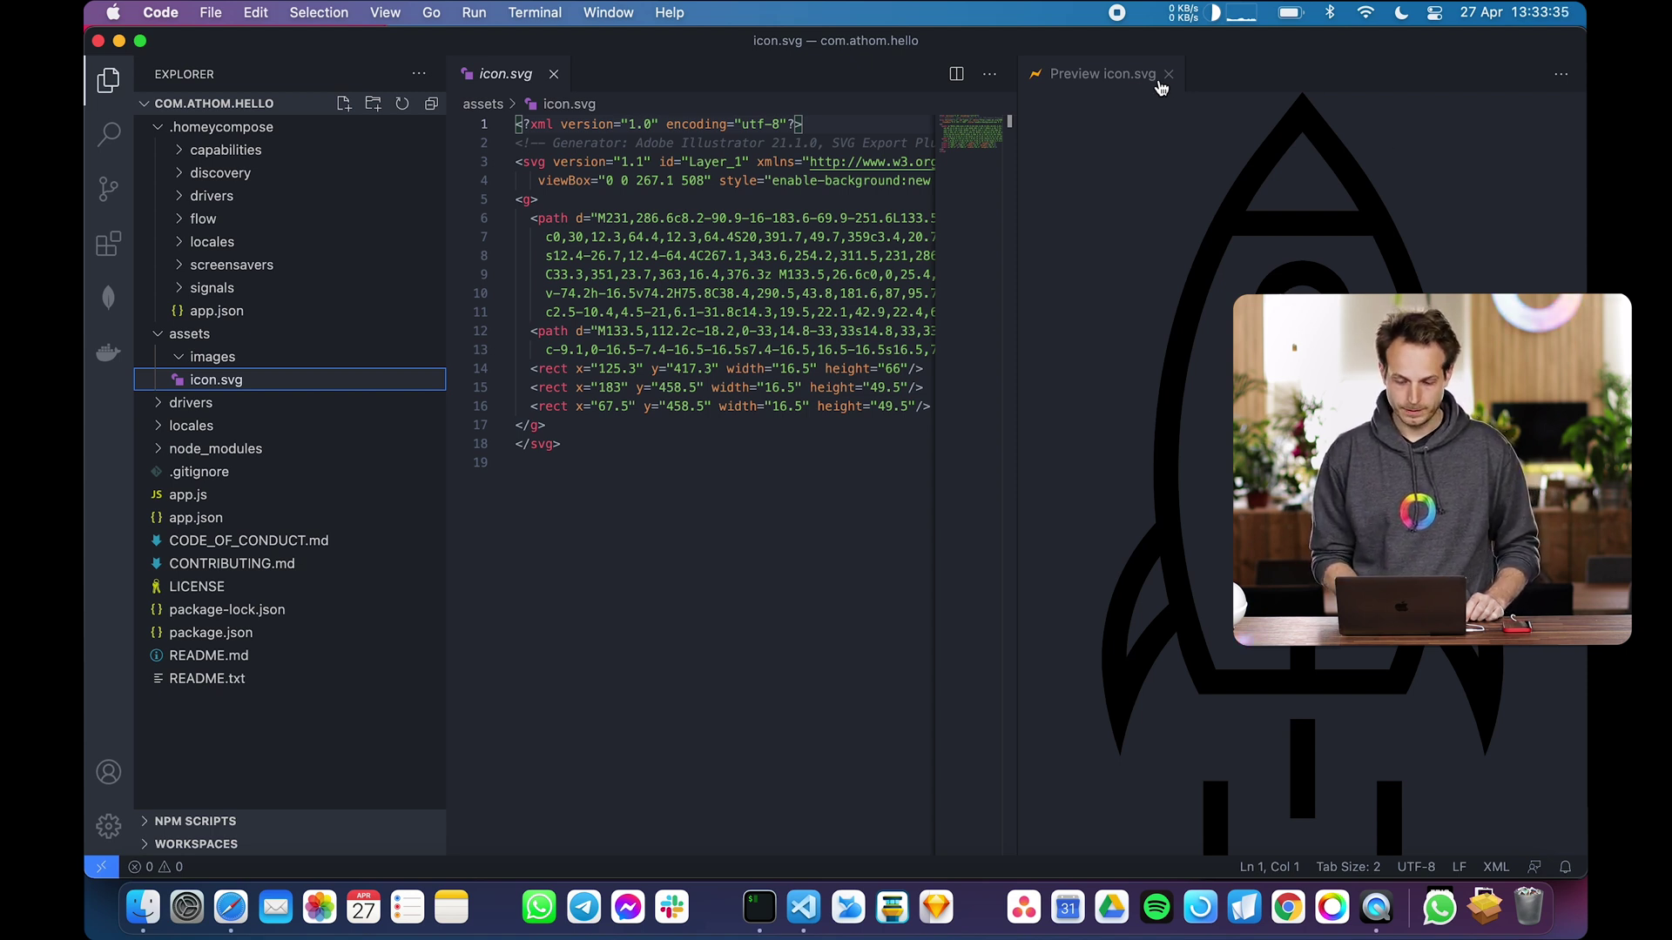
{"action": "mouse_move", "coordinate": [1169, 74]}
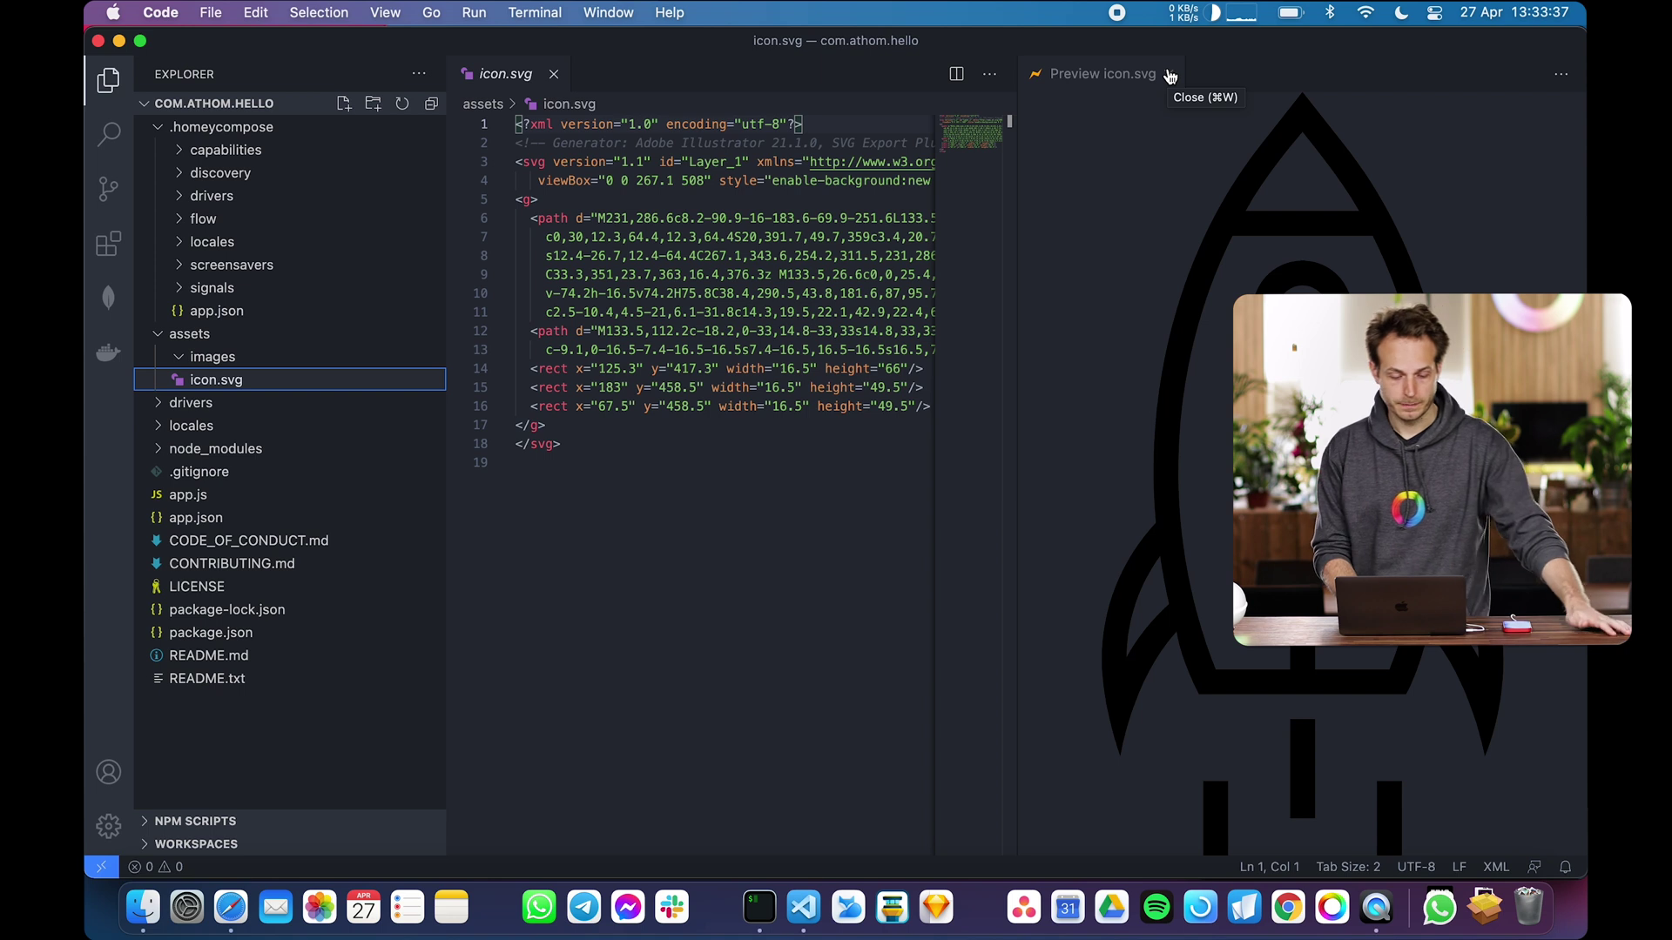
{"action": "left_click", "coordinate": [1170, 74]}
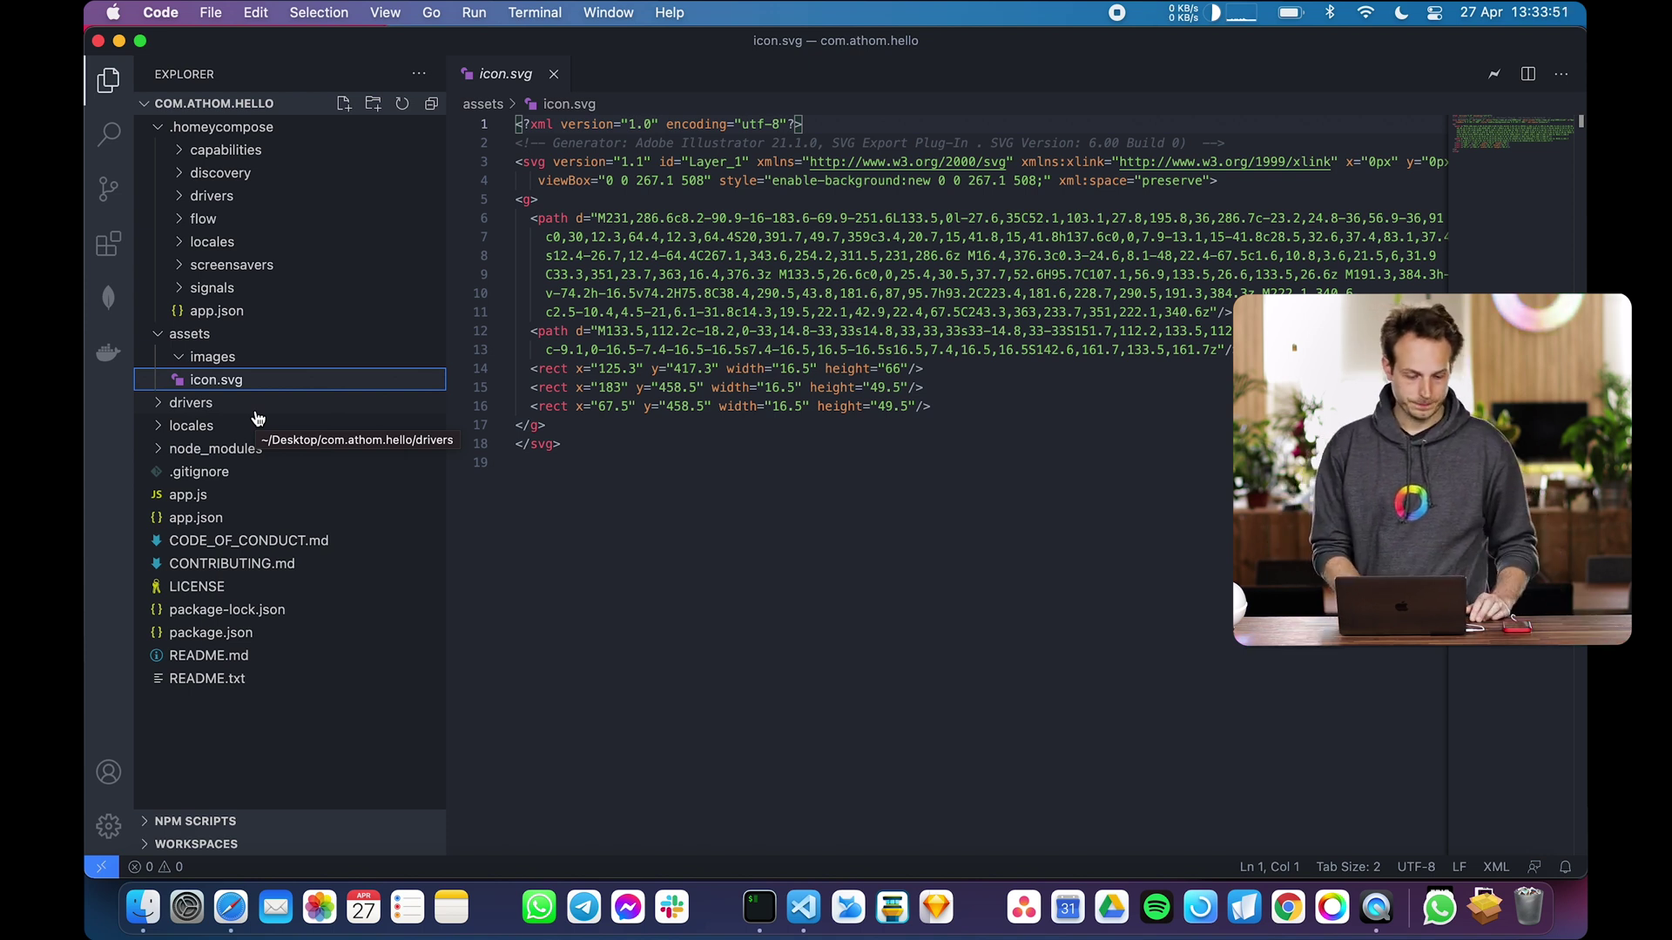
{"action": "left_click", "coordinate": [210, 434]}
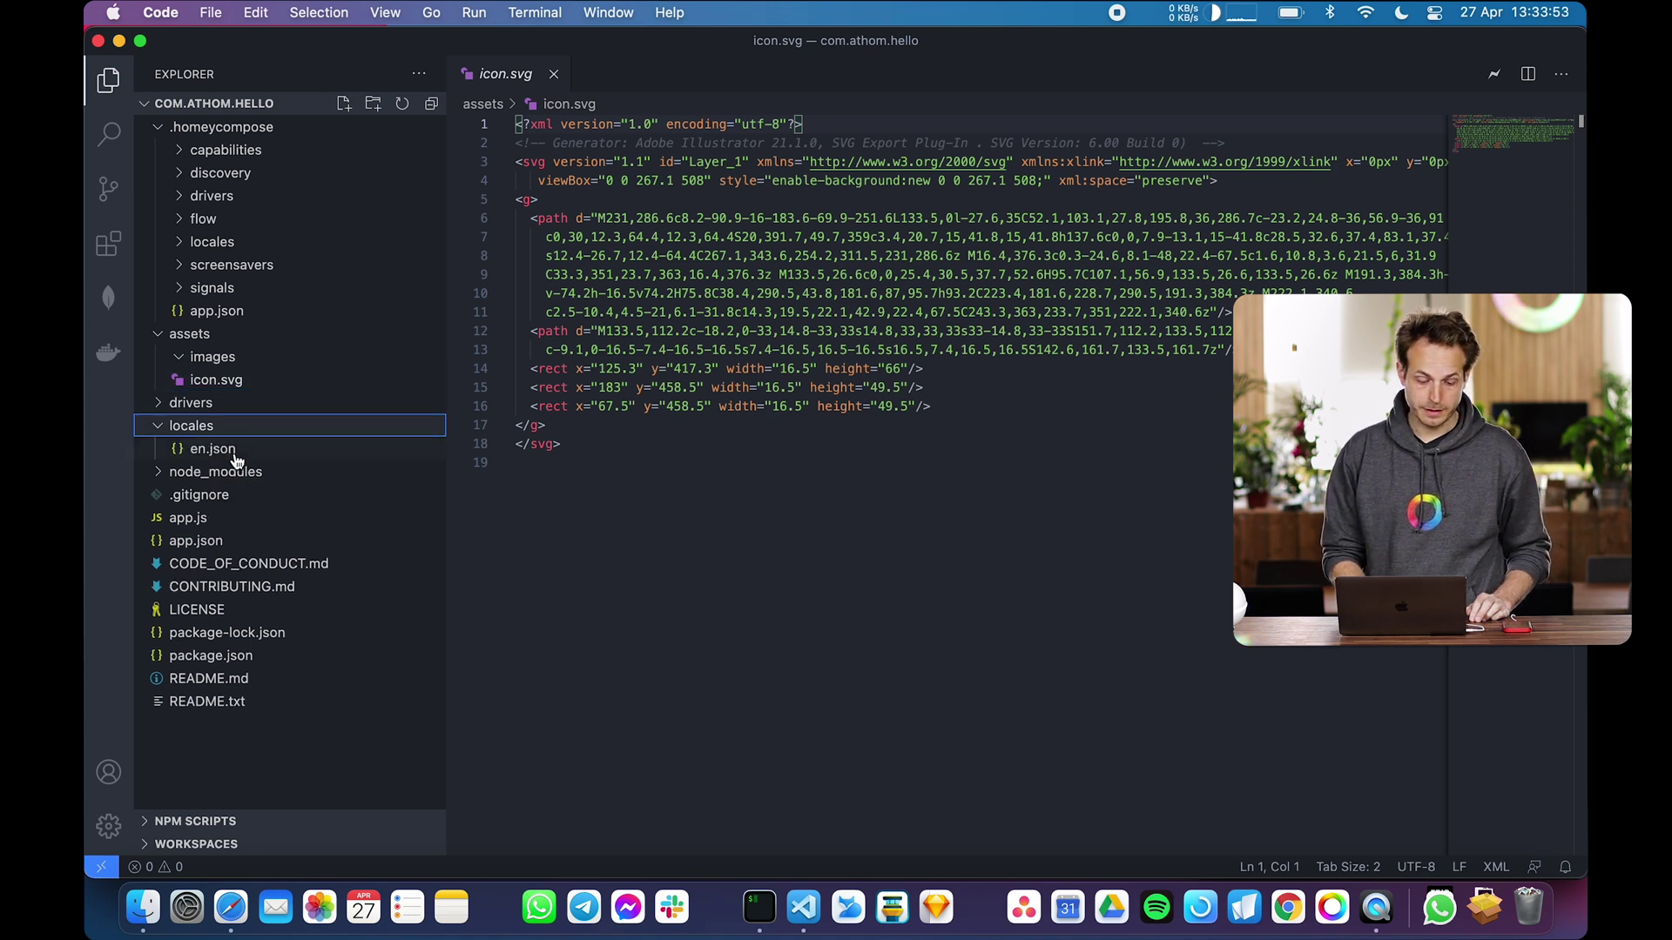
{"action": "left_click", "coordinate": [239, 456]}
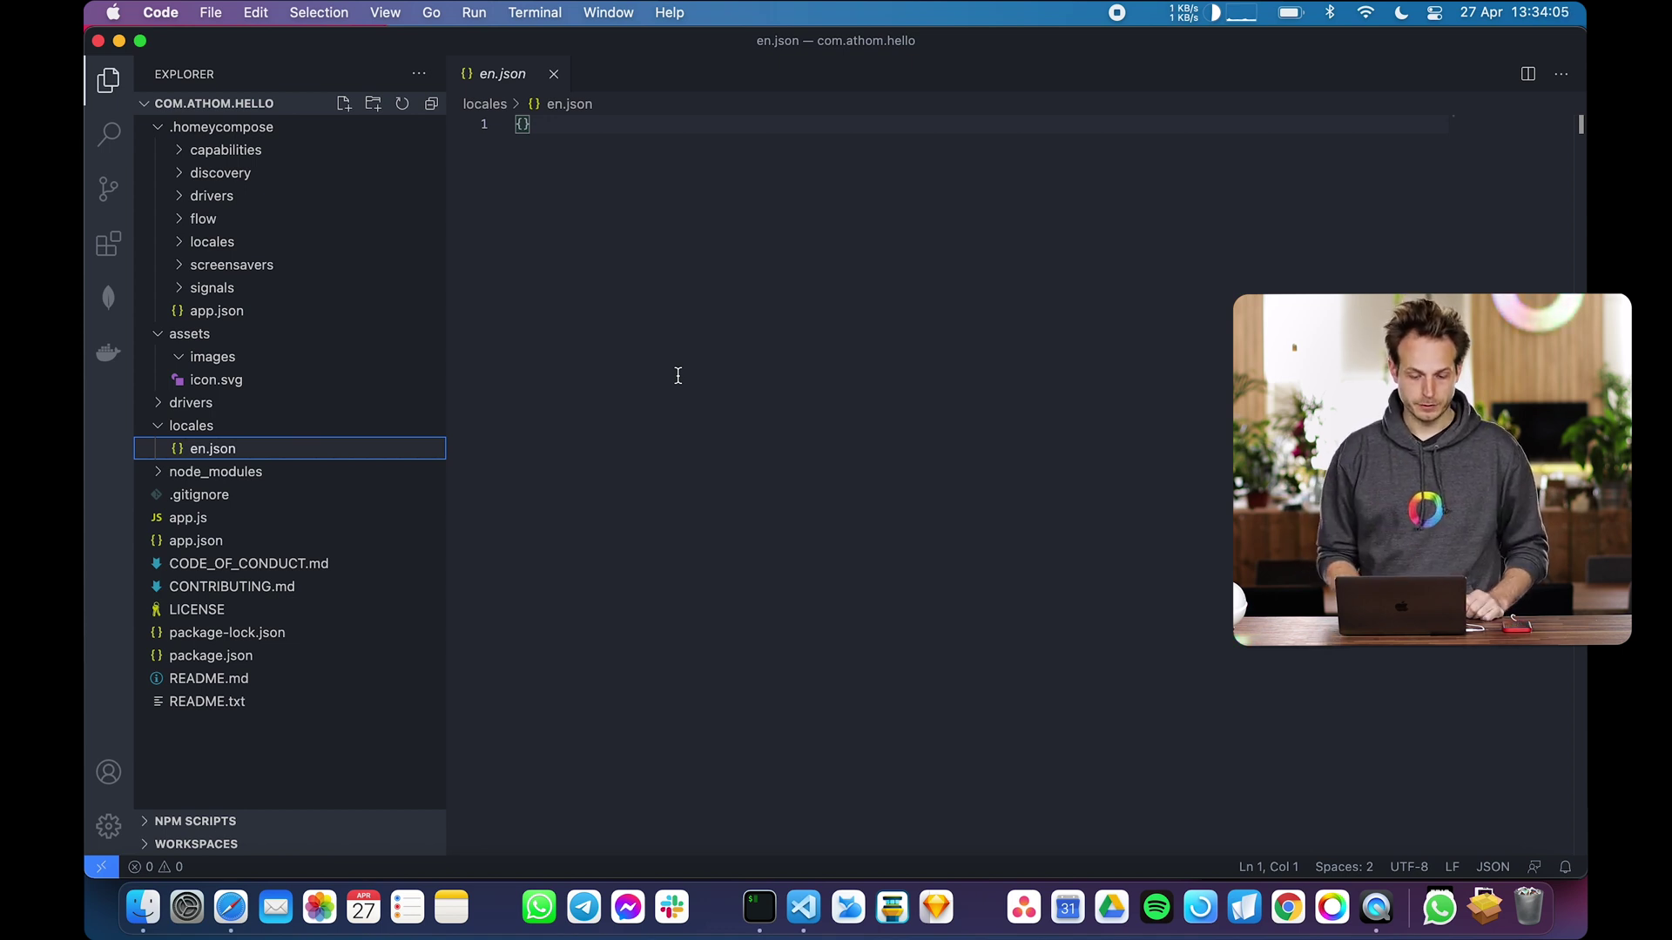
Browse the locale, .gitignore, app.json and README.md files, closing each in turn
{"action": "left_click", "coordinate": [550, 74]}
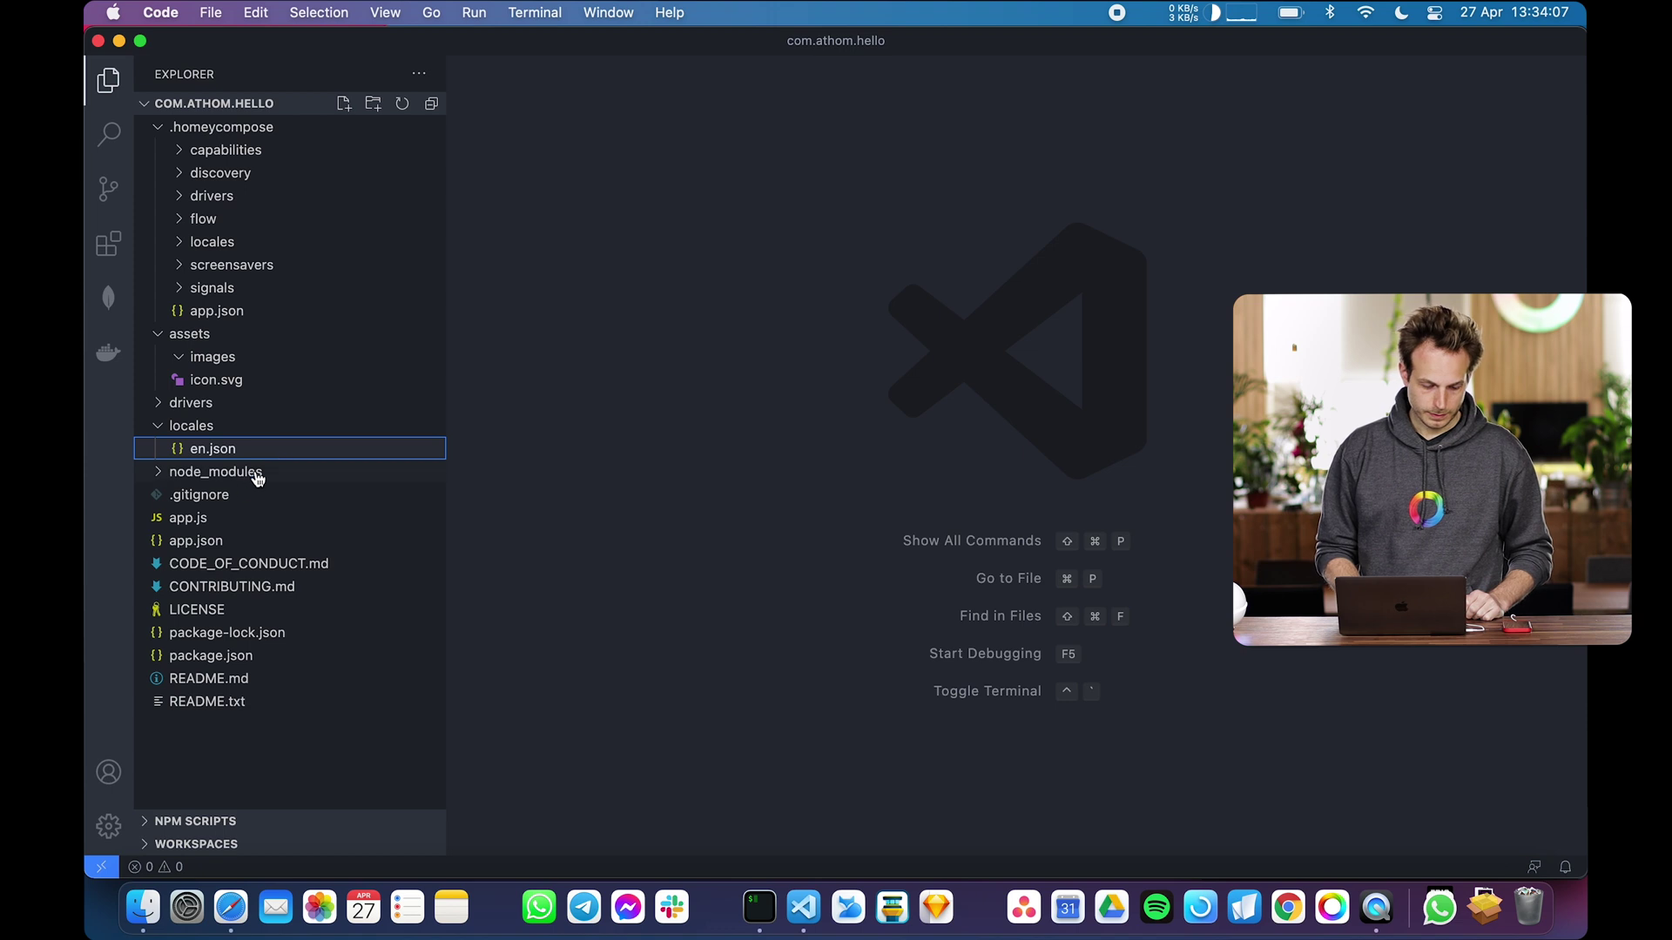
{"action": "left_click", "coordinate": [216, 497]}
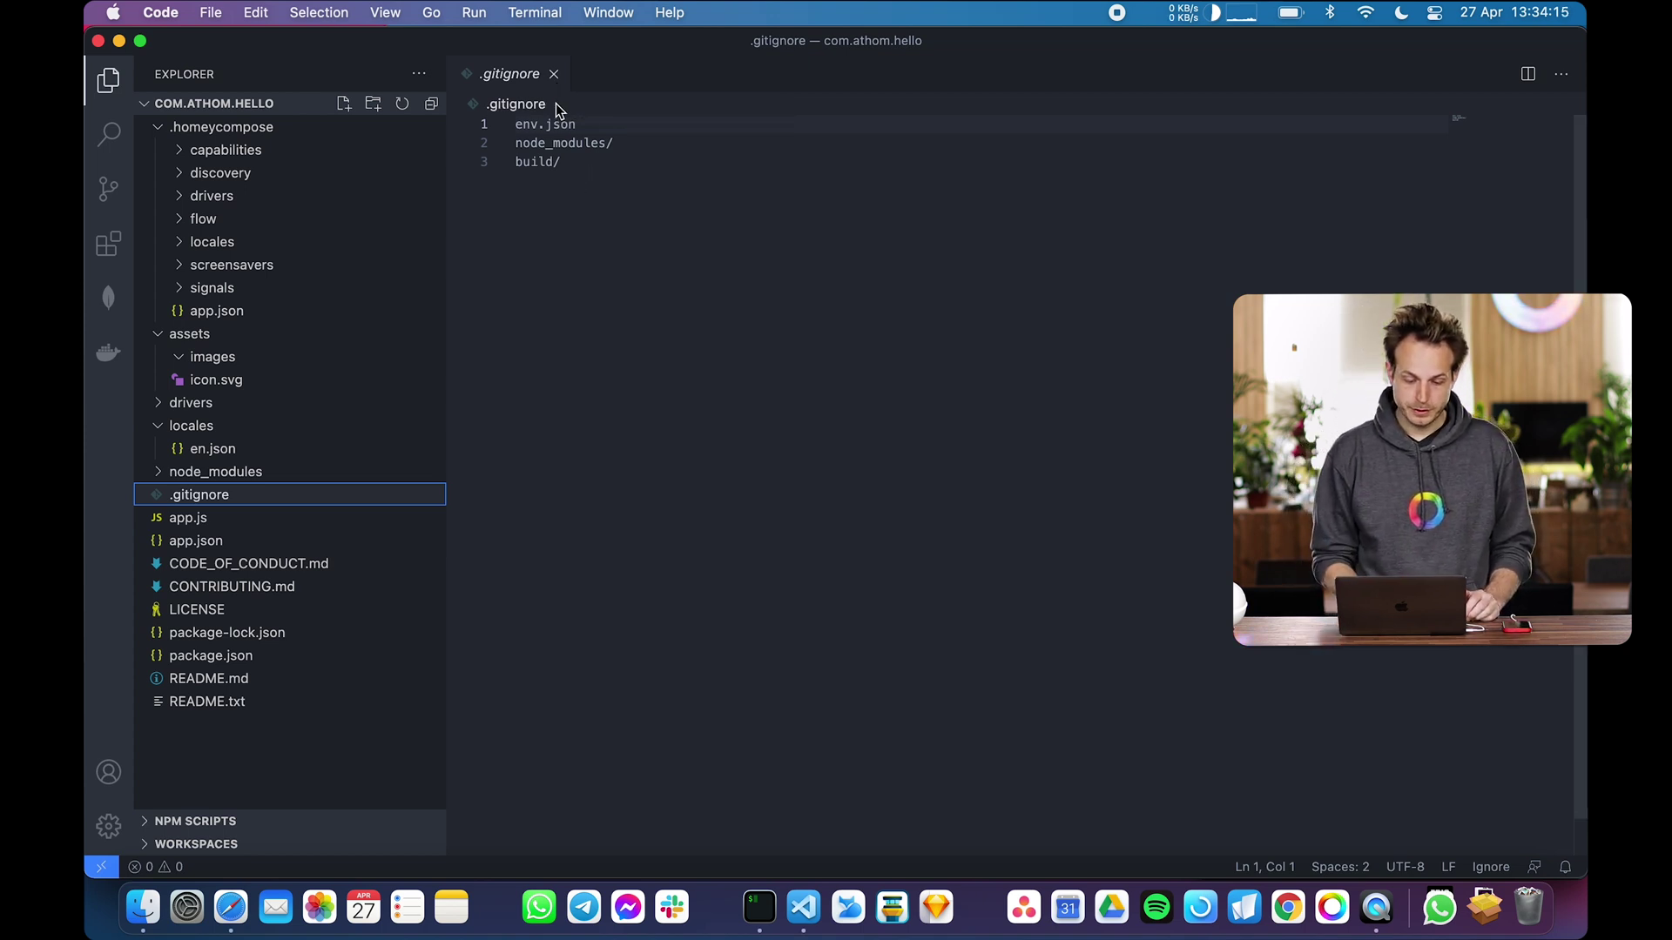
{"action": "left_click", "coordinate": [552, 73]}
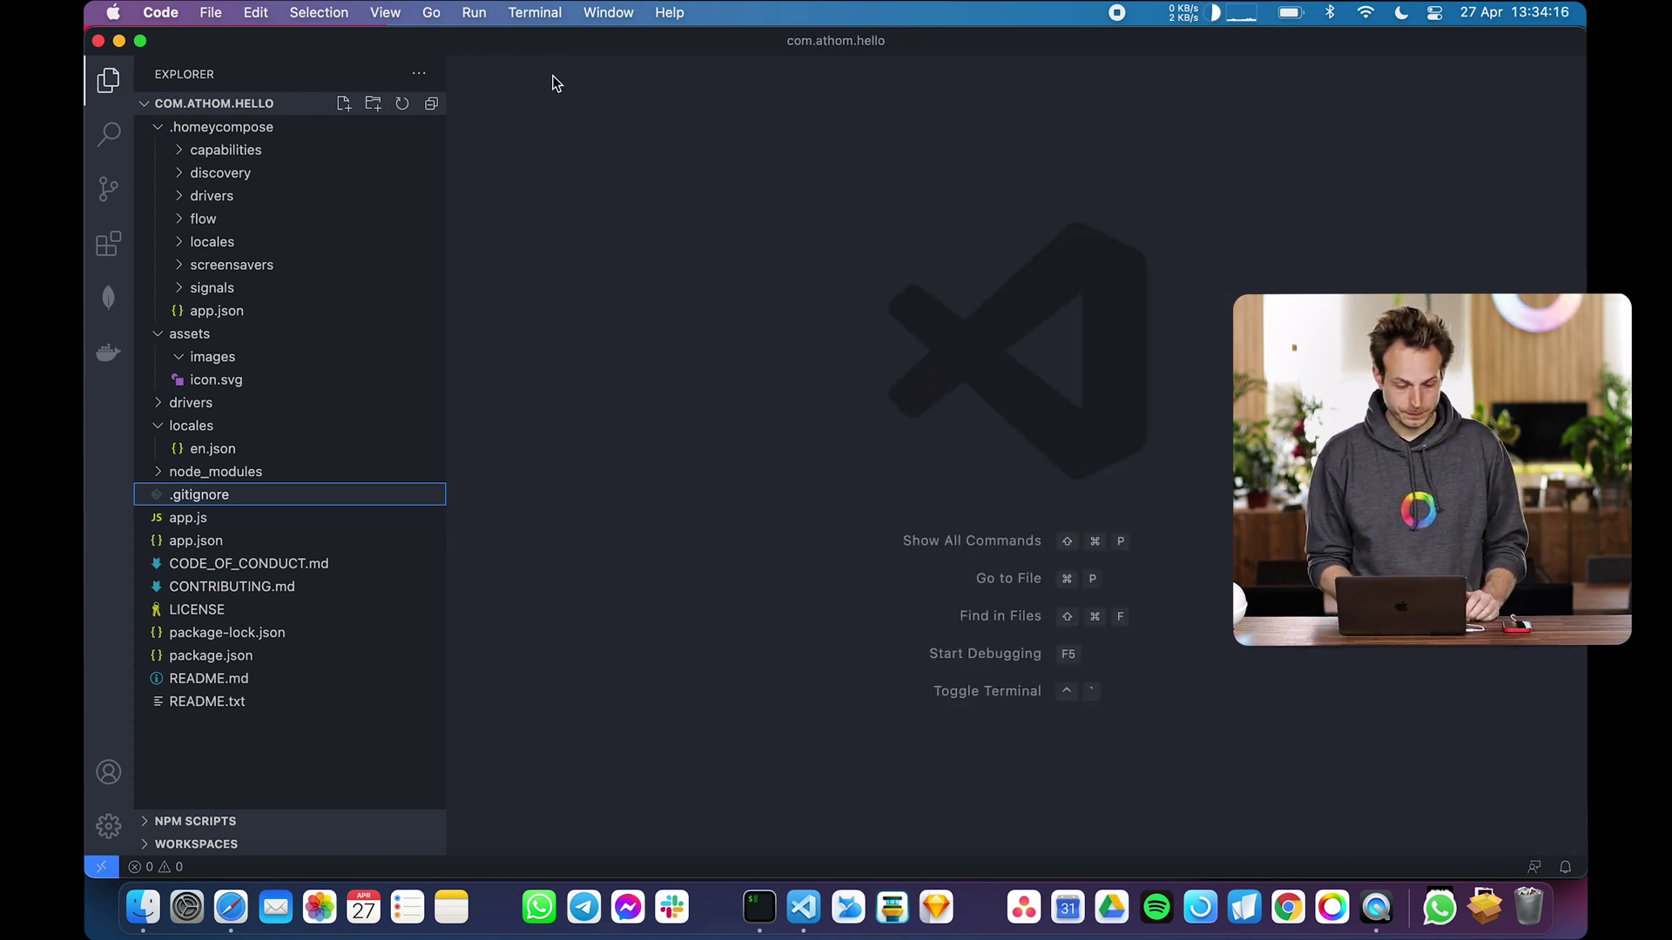
{"action": "left_click", "coordinate": [220, 546]}
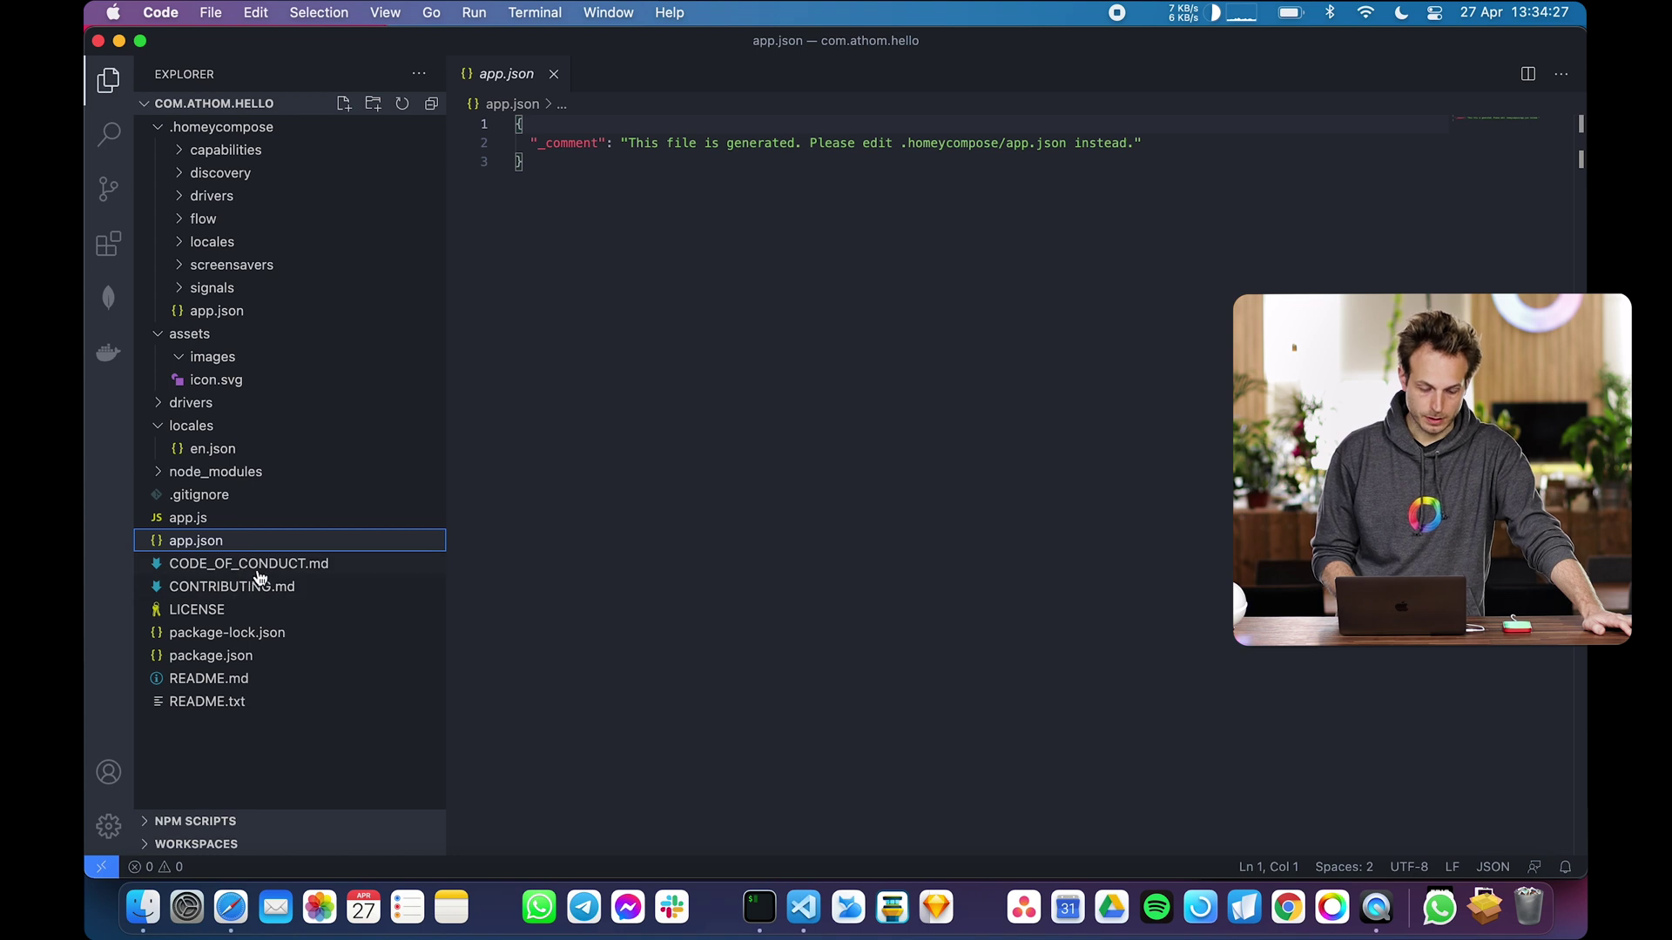
{"action": "left_click", "coordinate": [209, 680]}
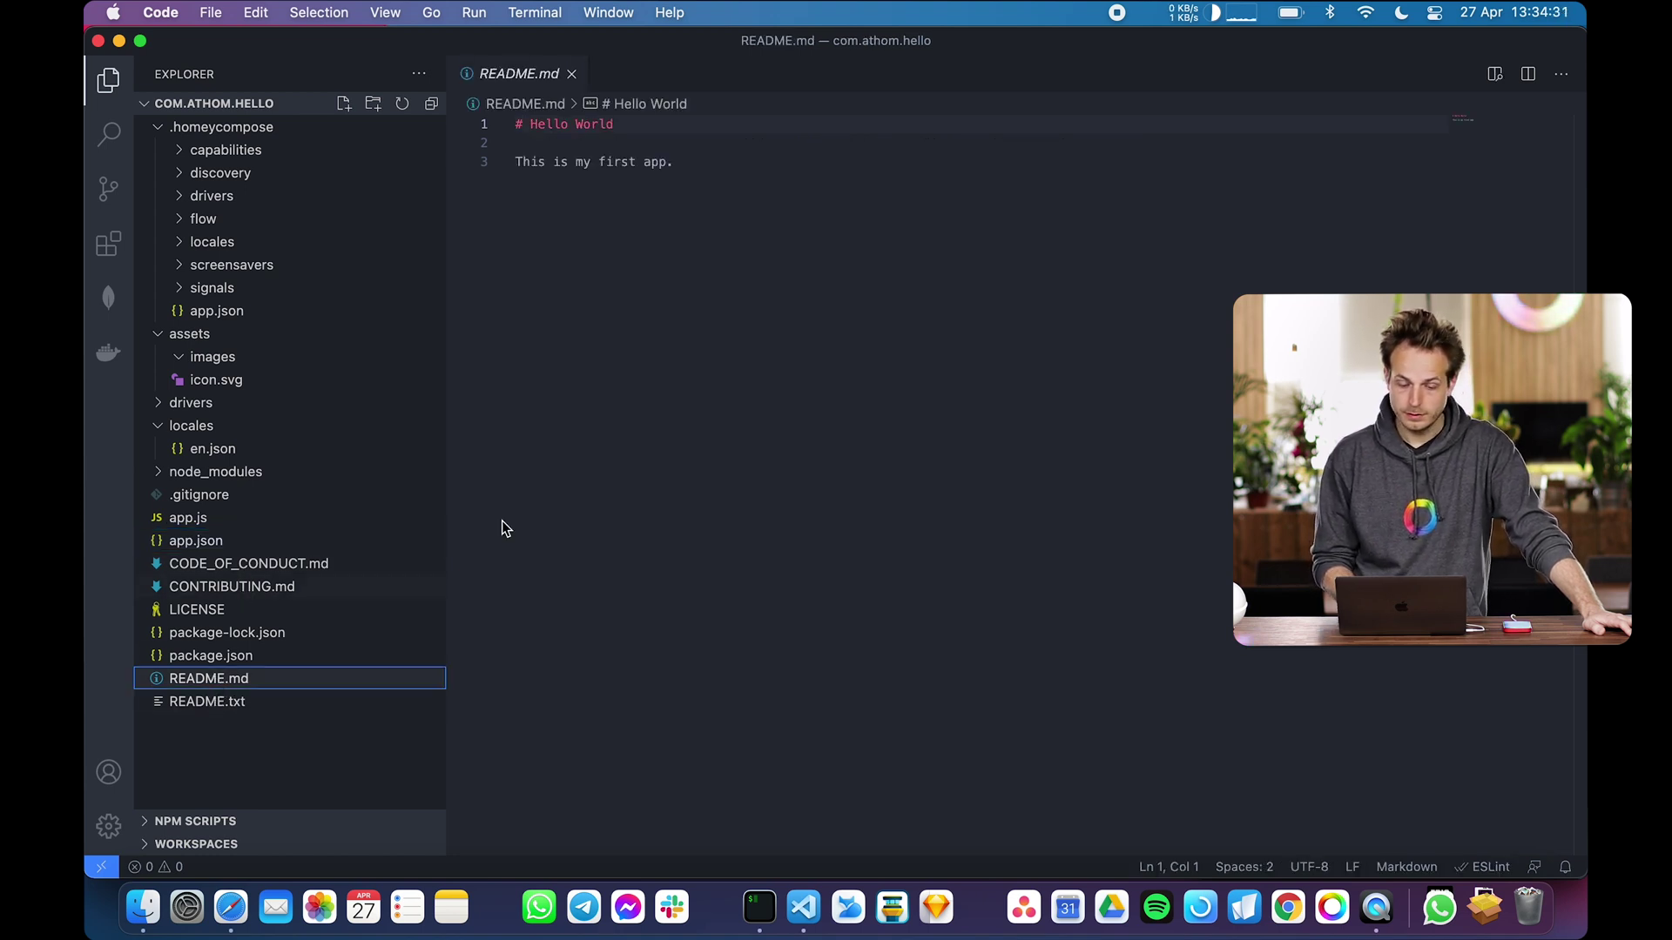
{"action": "left_click", "coordinate": [571, 74]}
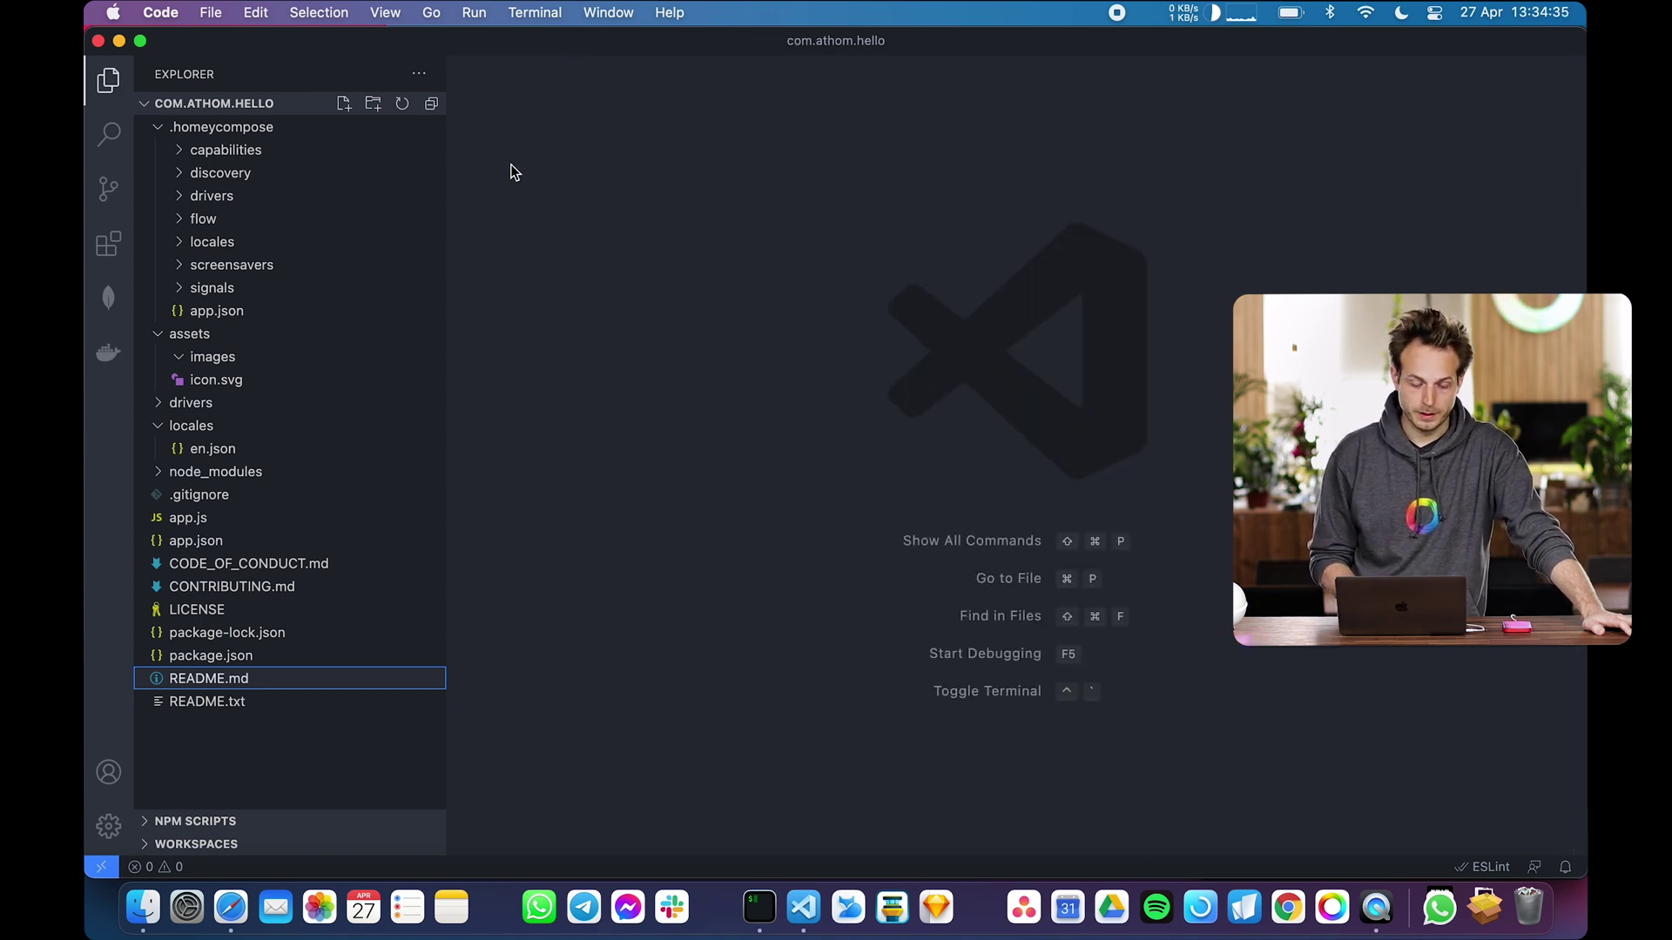
{"action": "left_click", "coordinate": [210, 705]}
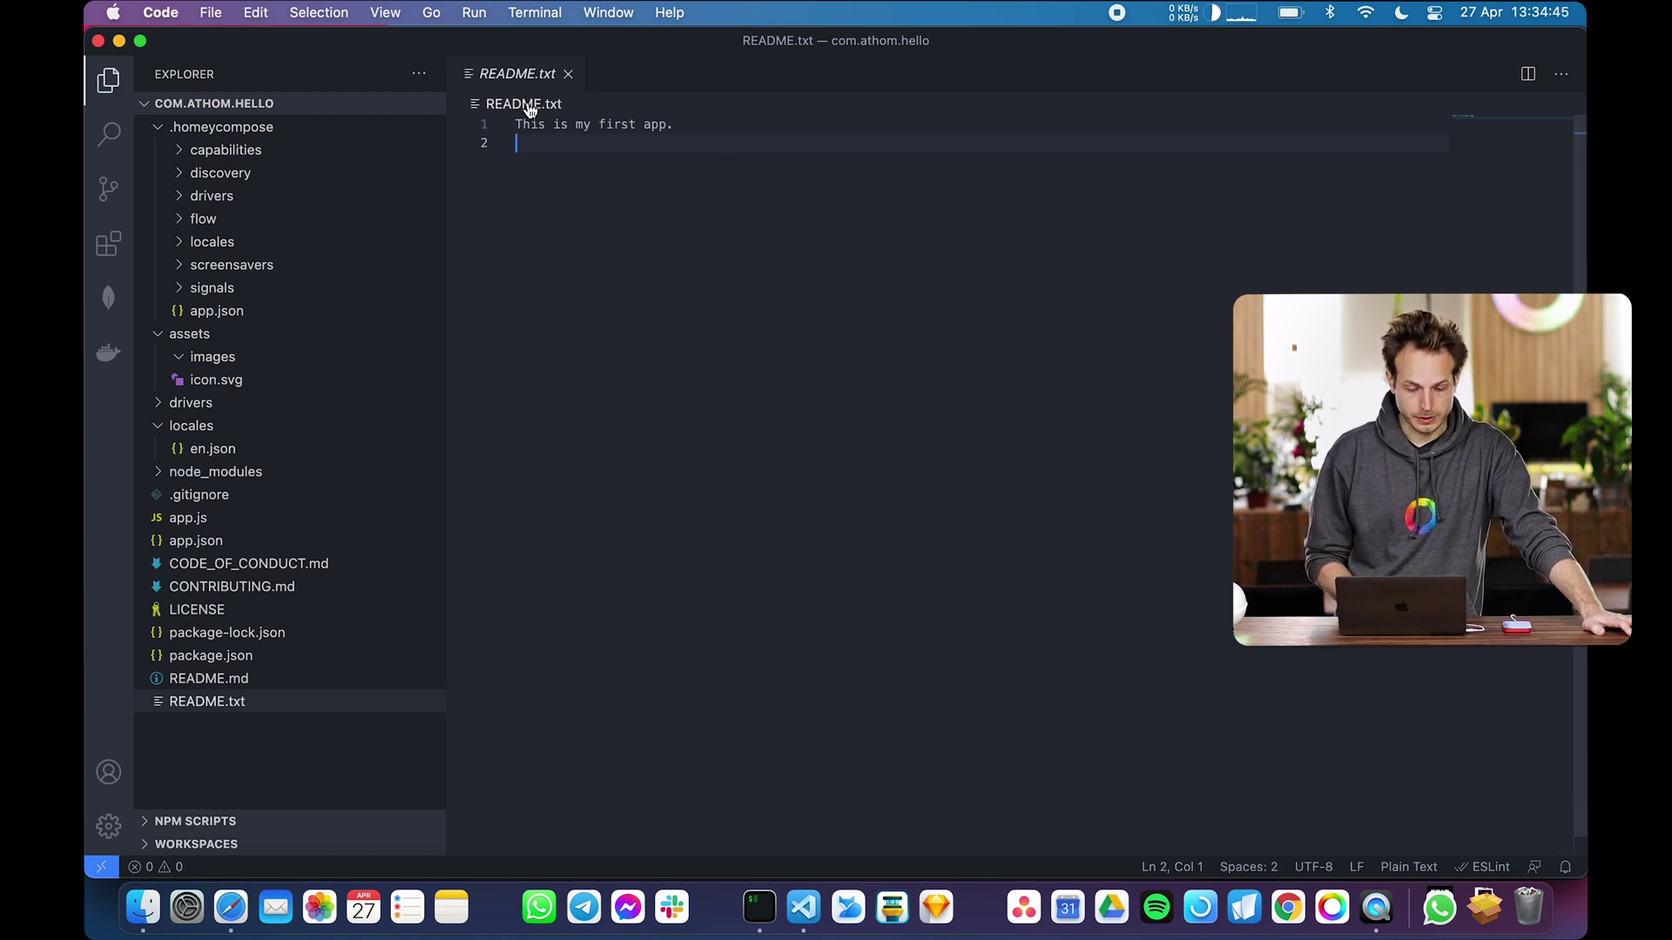
{"action": "left_click", "coordinate": [567, 75]}
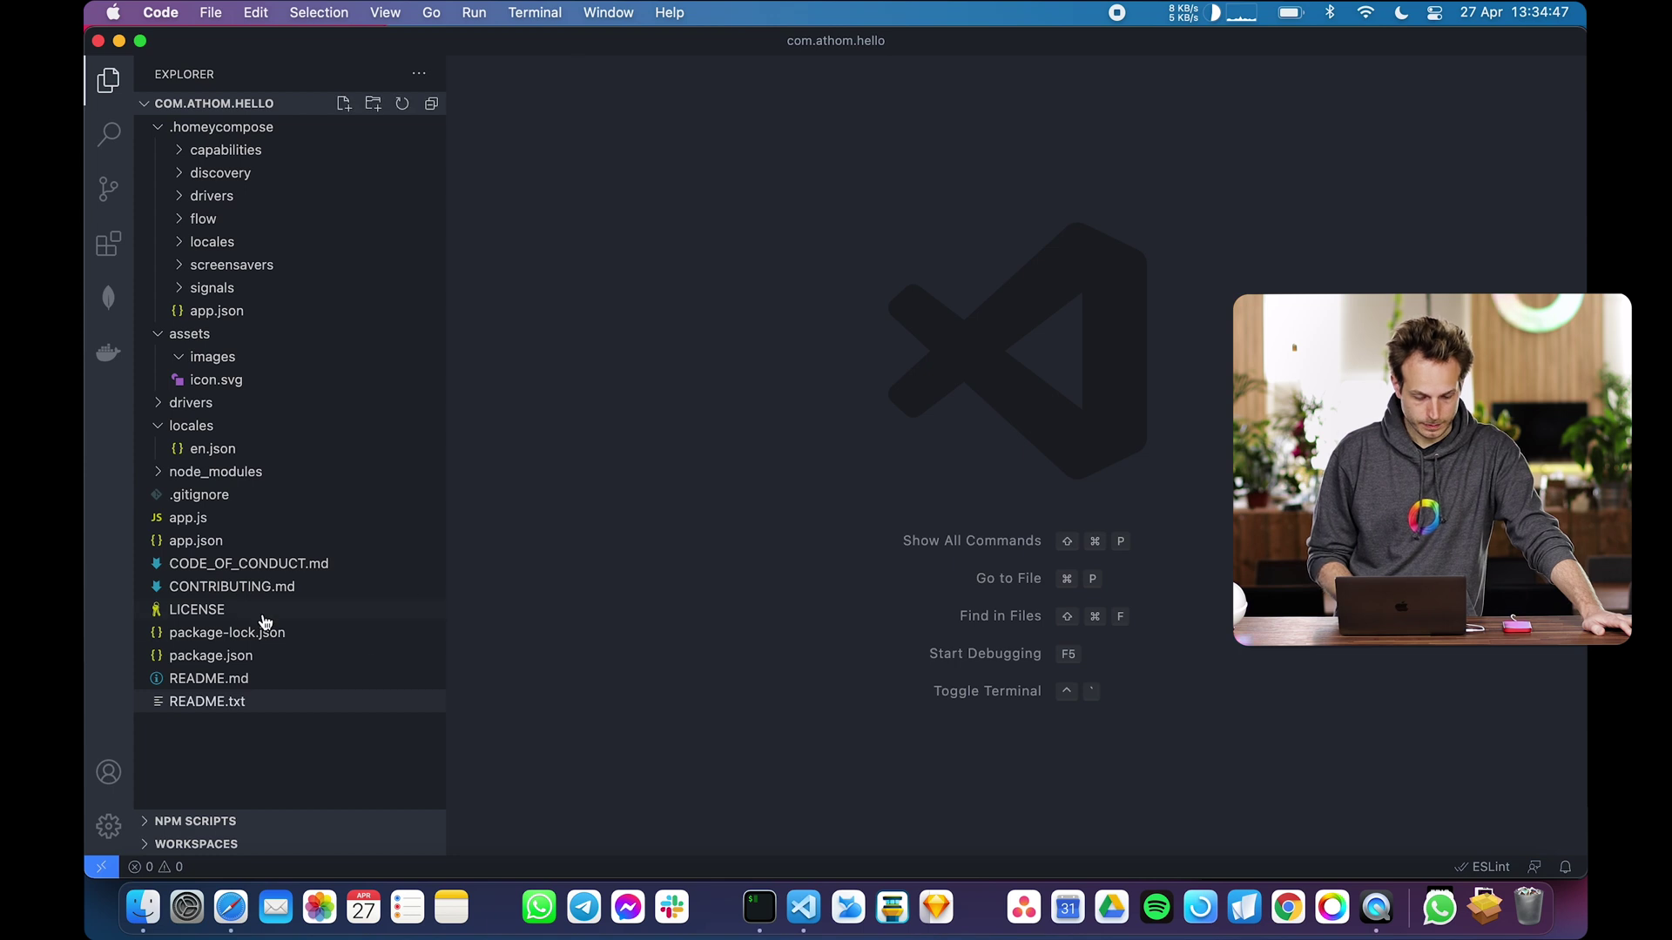
{"action": "left_click", "coordinate": [225, 657]}
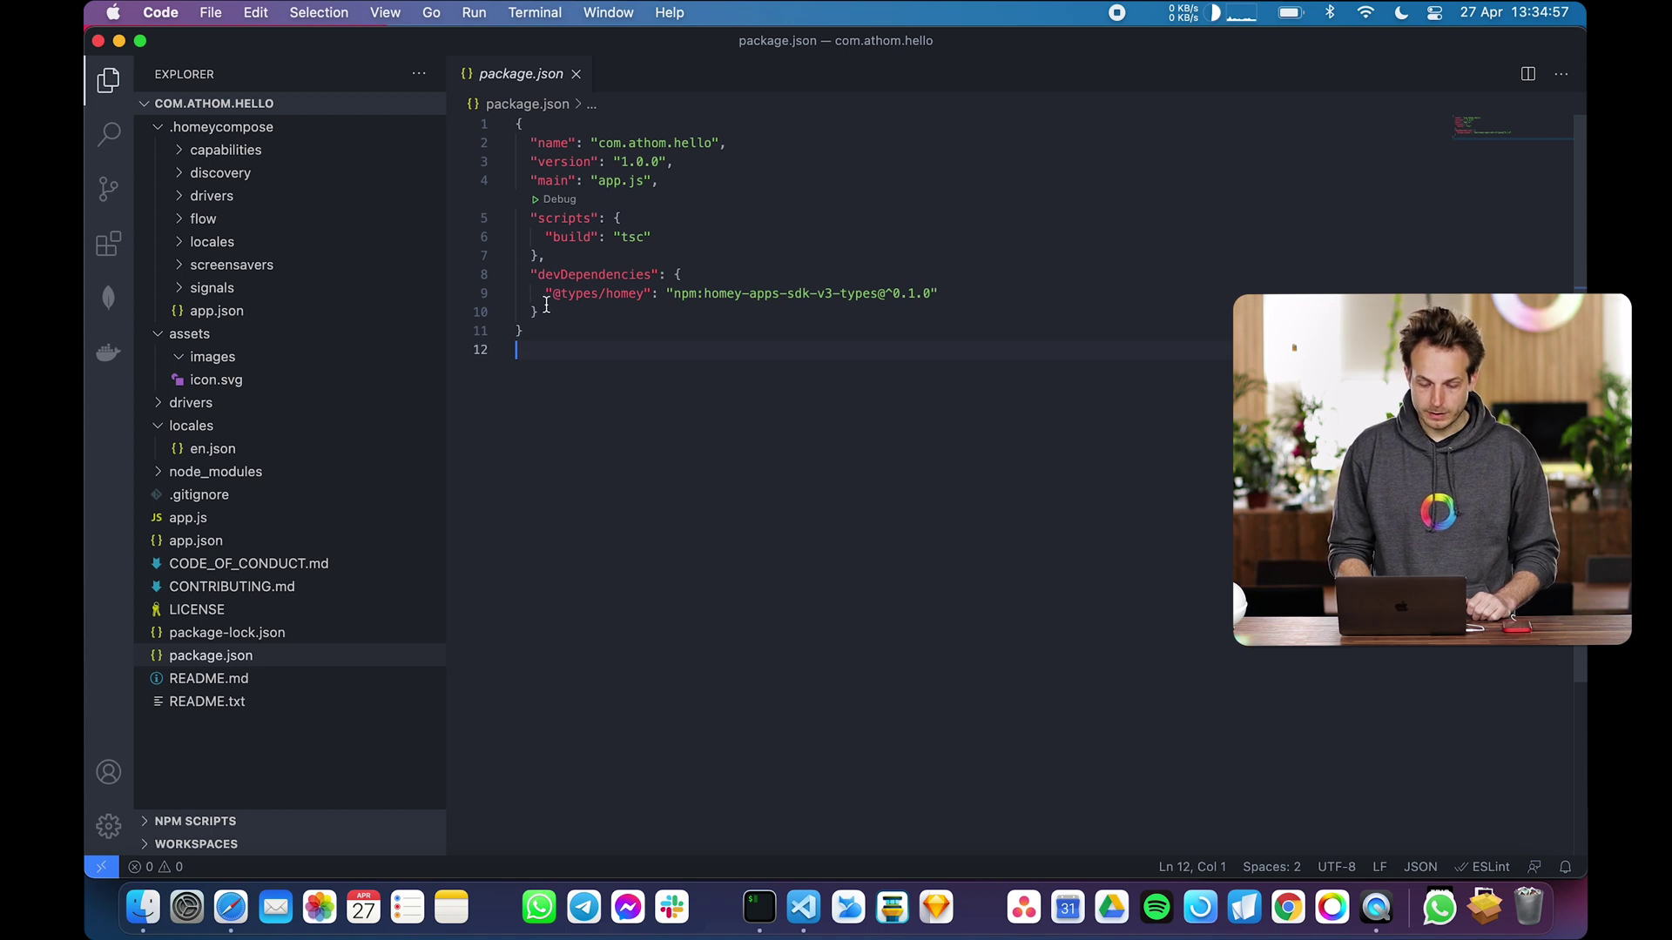
{"action": "left_click_drag", "start_coordinate": [553, 294], "coordinate": [647, 296]}
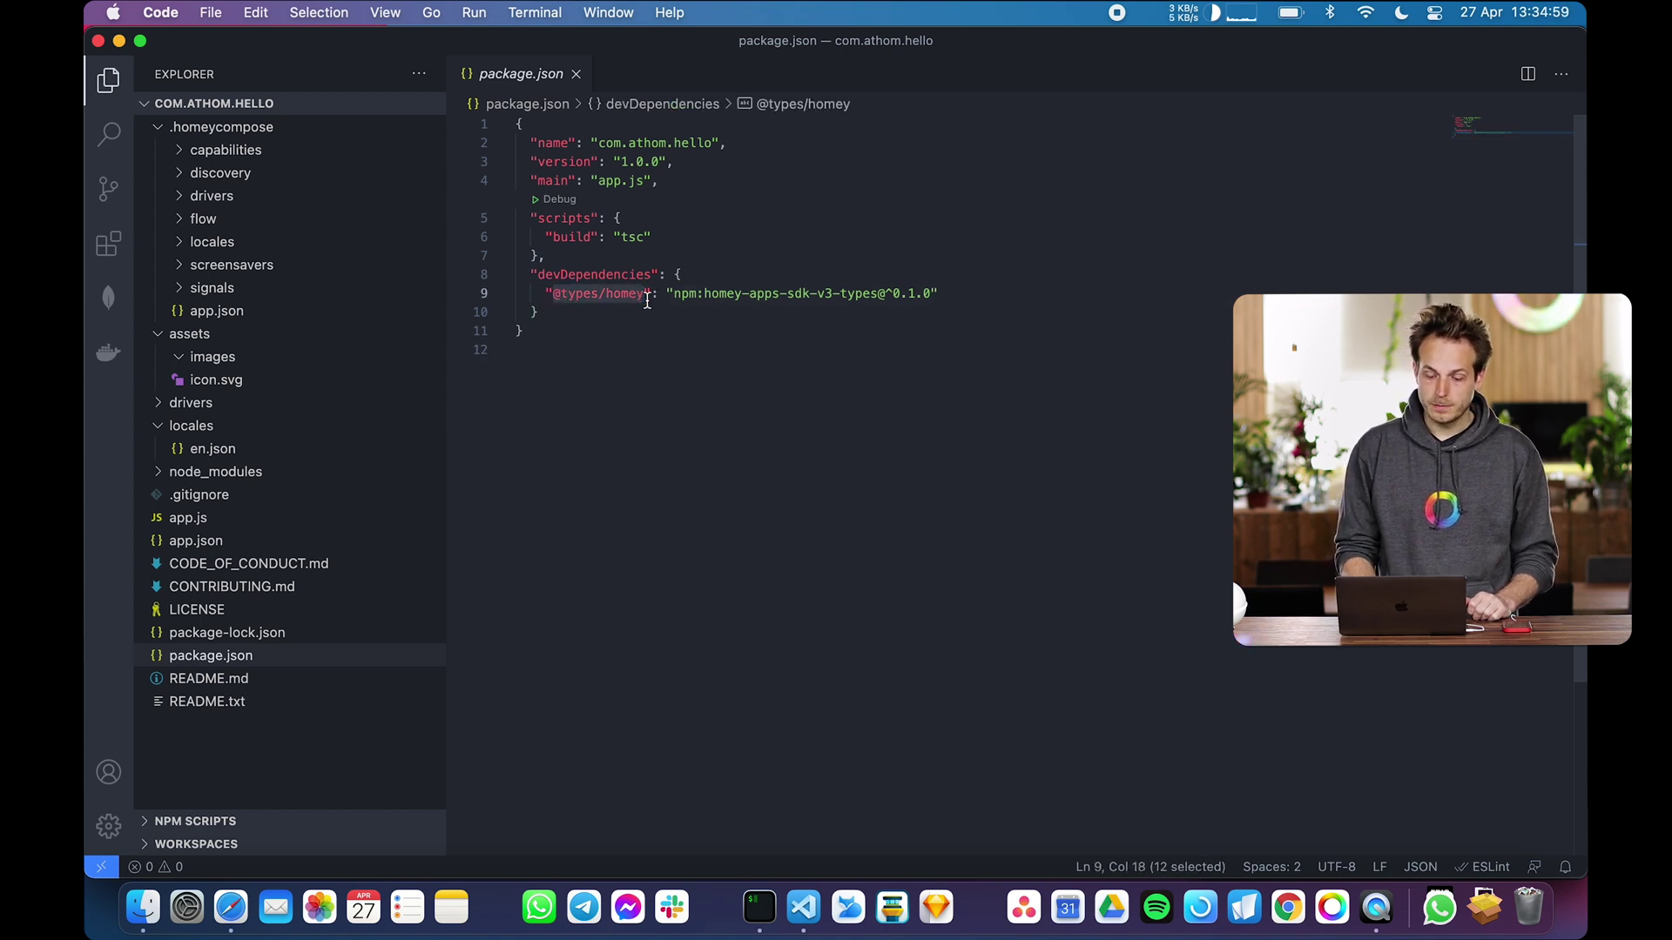
{"action": "left_click", "coordinate": [647, 299]}
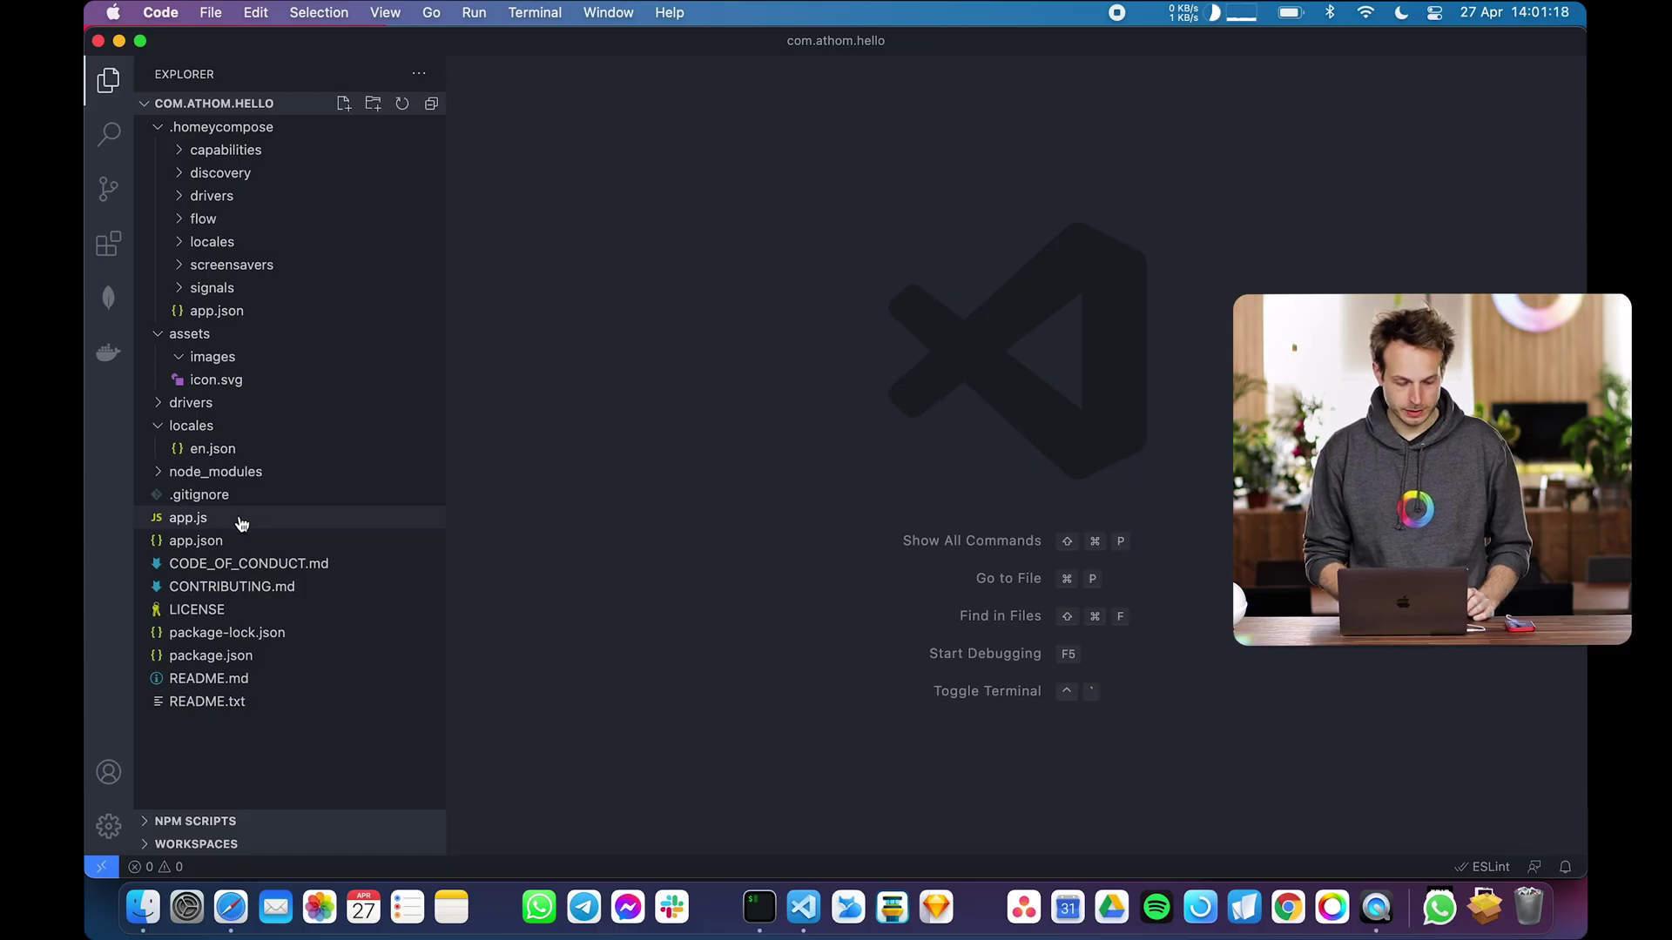
Open app.js and highlight the homey require and the Homey.App base class
{"action": "left_click", "coordinate": [240, 520]}
{"action": "left_click", "coordinate": [835, 511]}
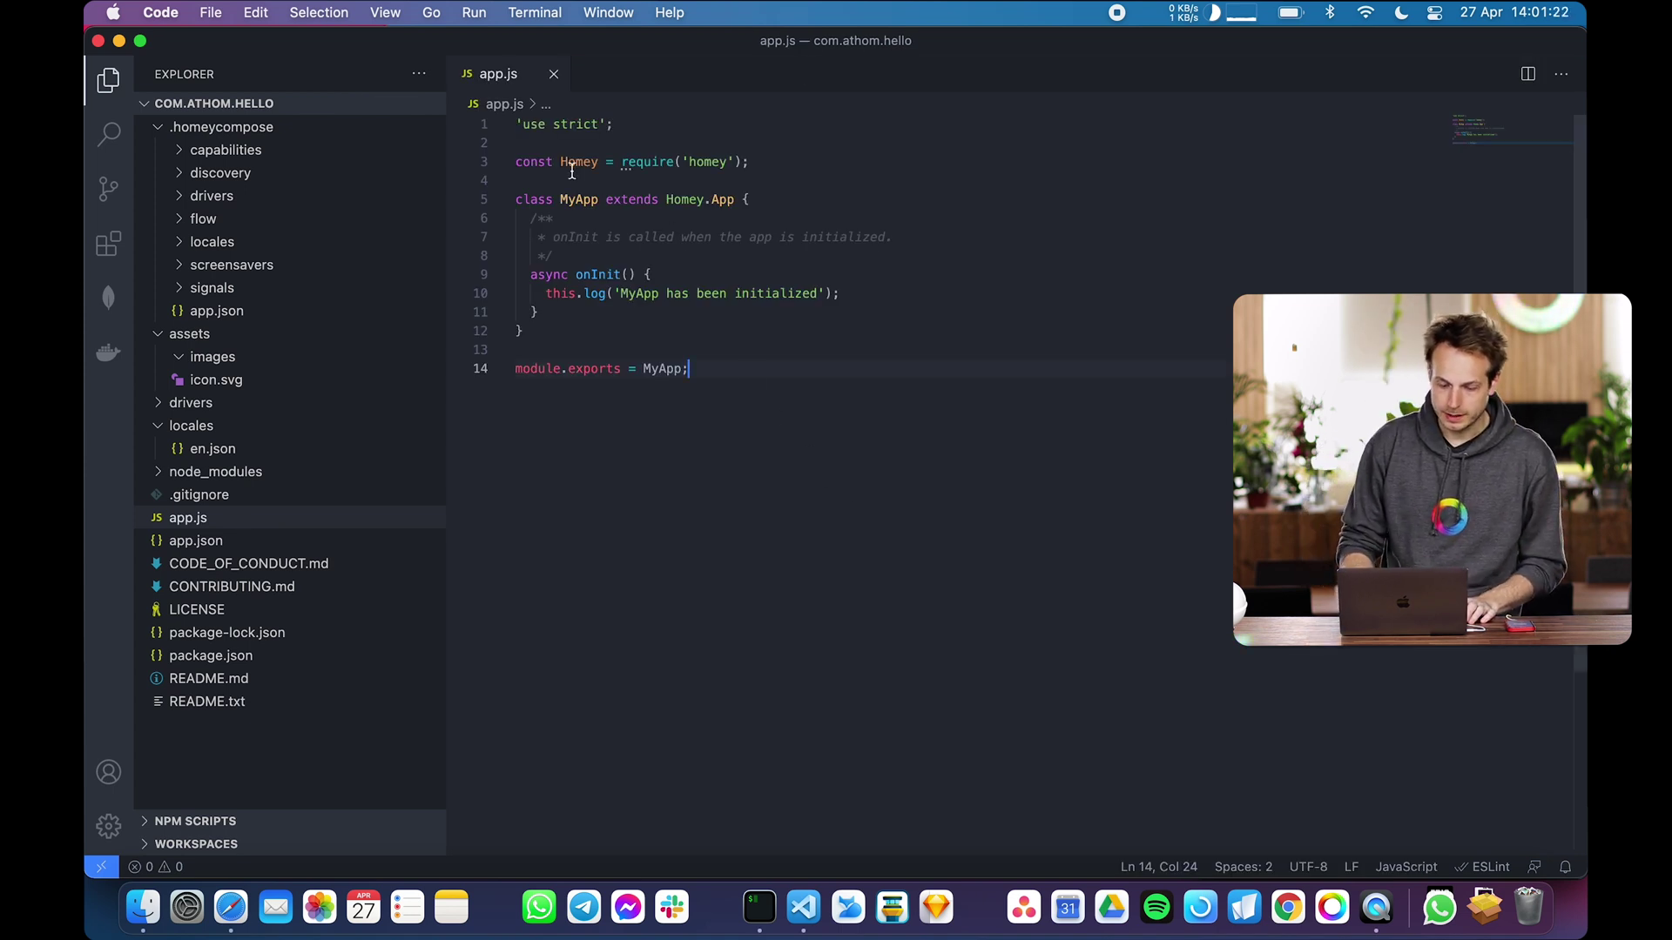
{"action": "left_click_drag", "start_coordinate": [571, 162], "coordinate": [713, 162]}
{"action": "double_click", "coordinate": [713, 163]}
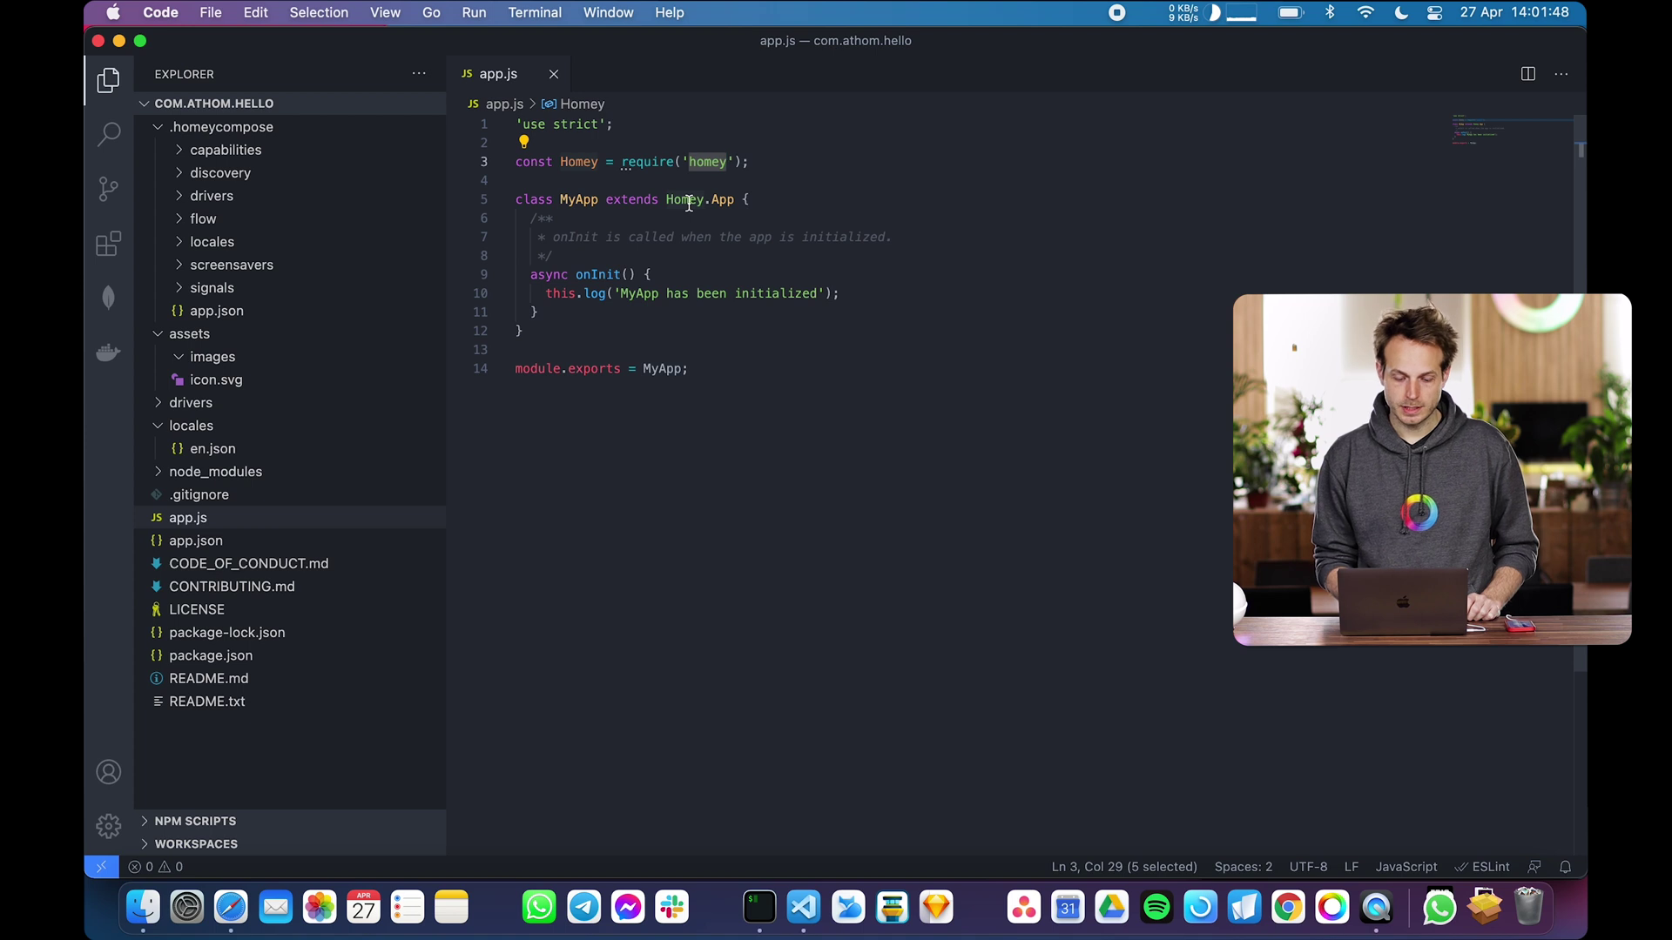
{"action": "double_click", "coordinate": [722, 199]}
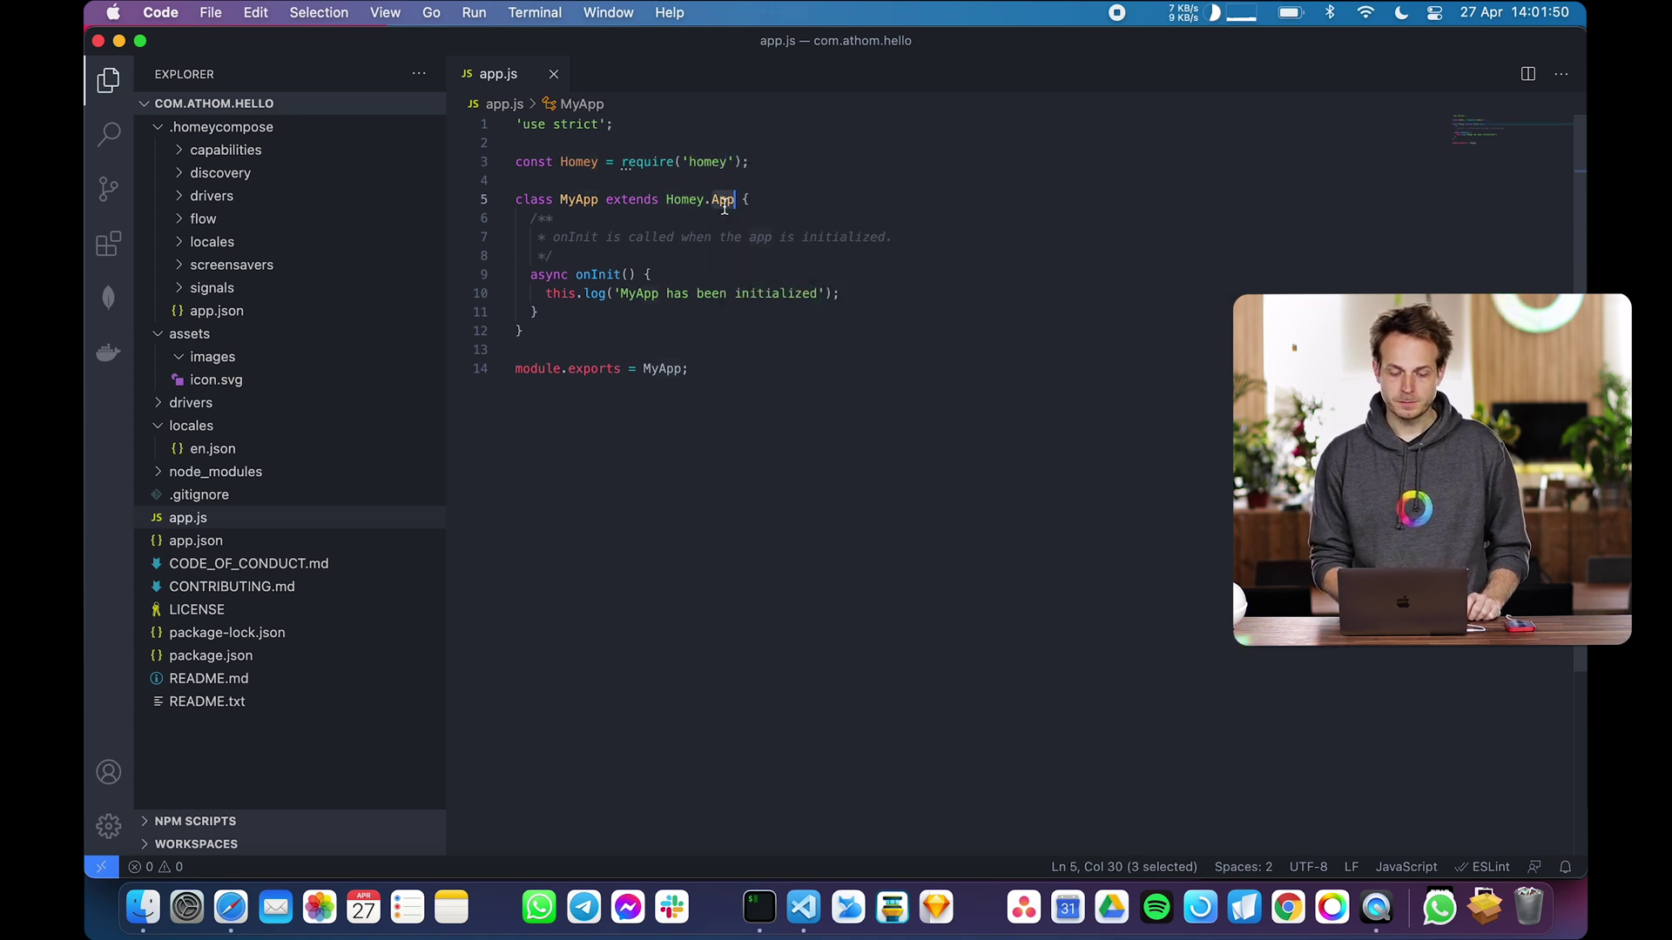
{"action": "left_click", "coordinate": [723, 201]}
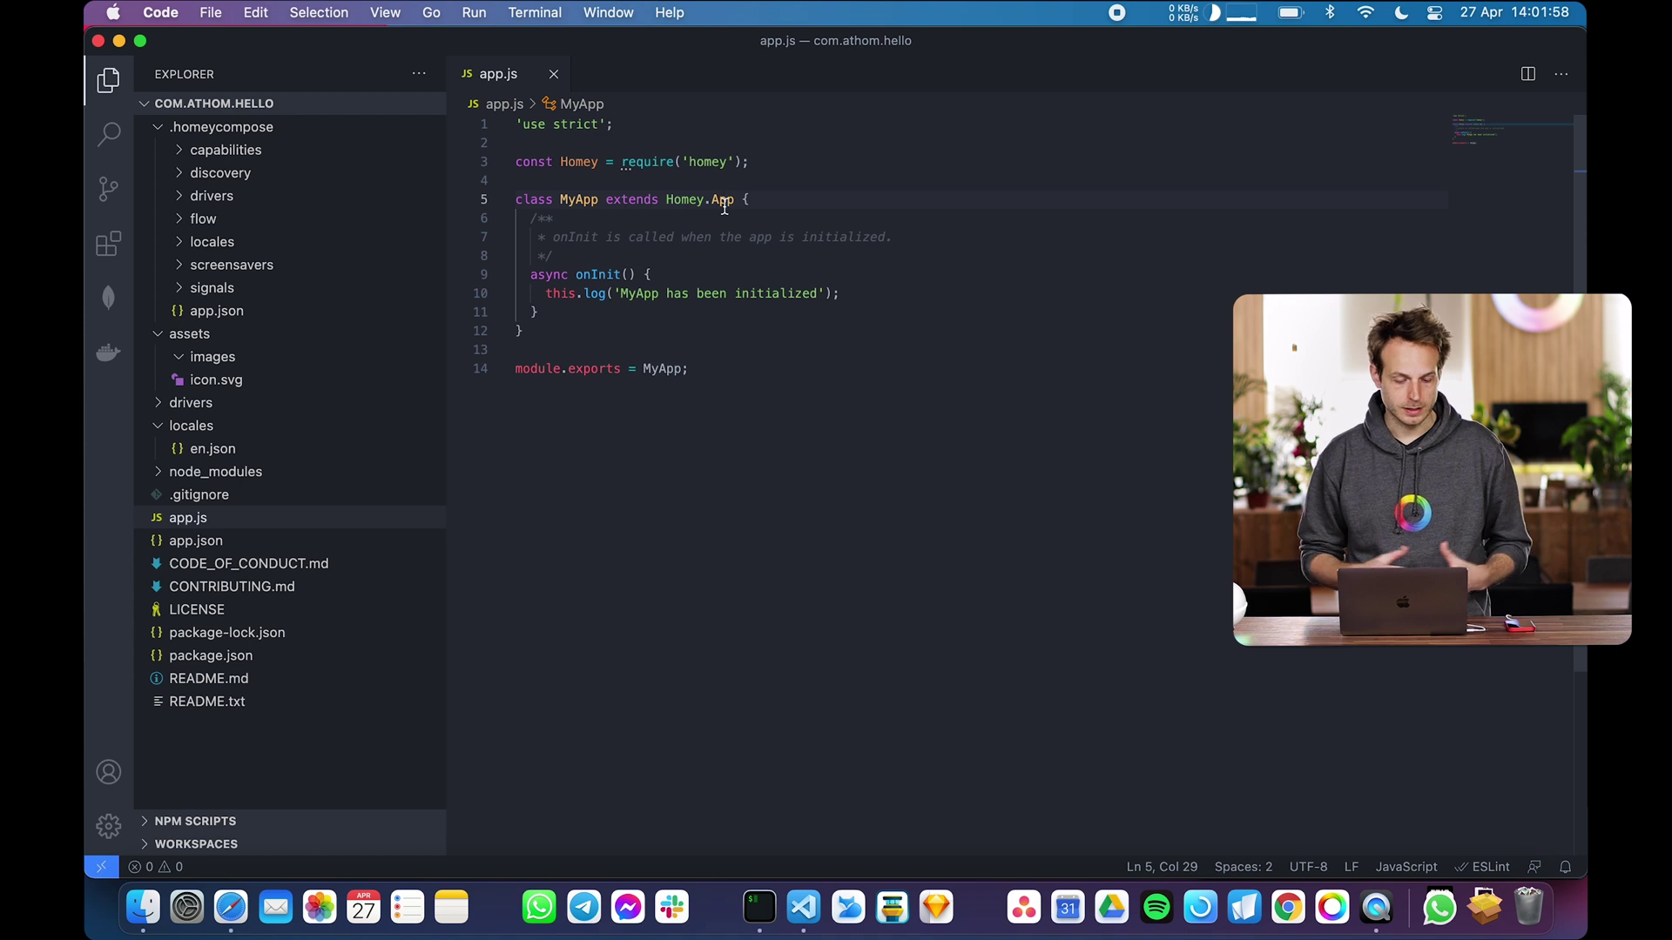
Highlight MyApp, the module.exports line, the onInit method and its this.log line
{"action": "left_click_drag", "start_coordinate": [560, 198], "coordinate": [568, 199]}
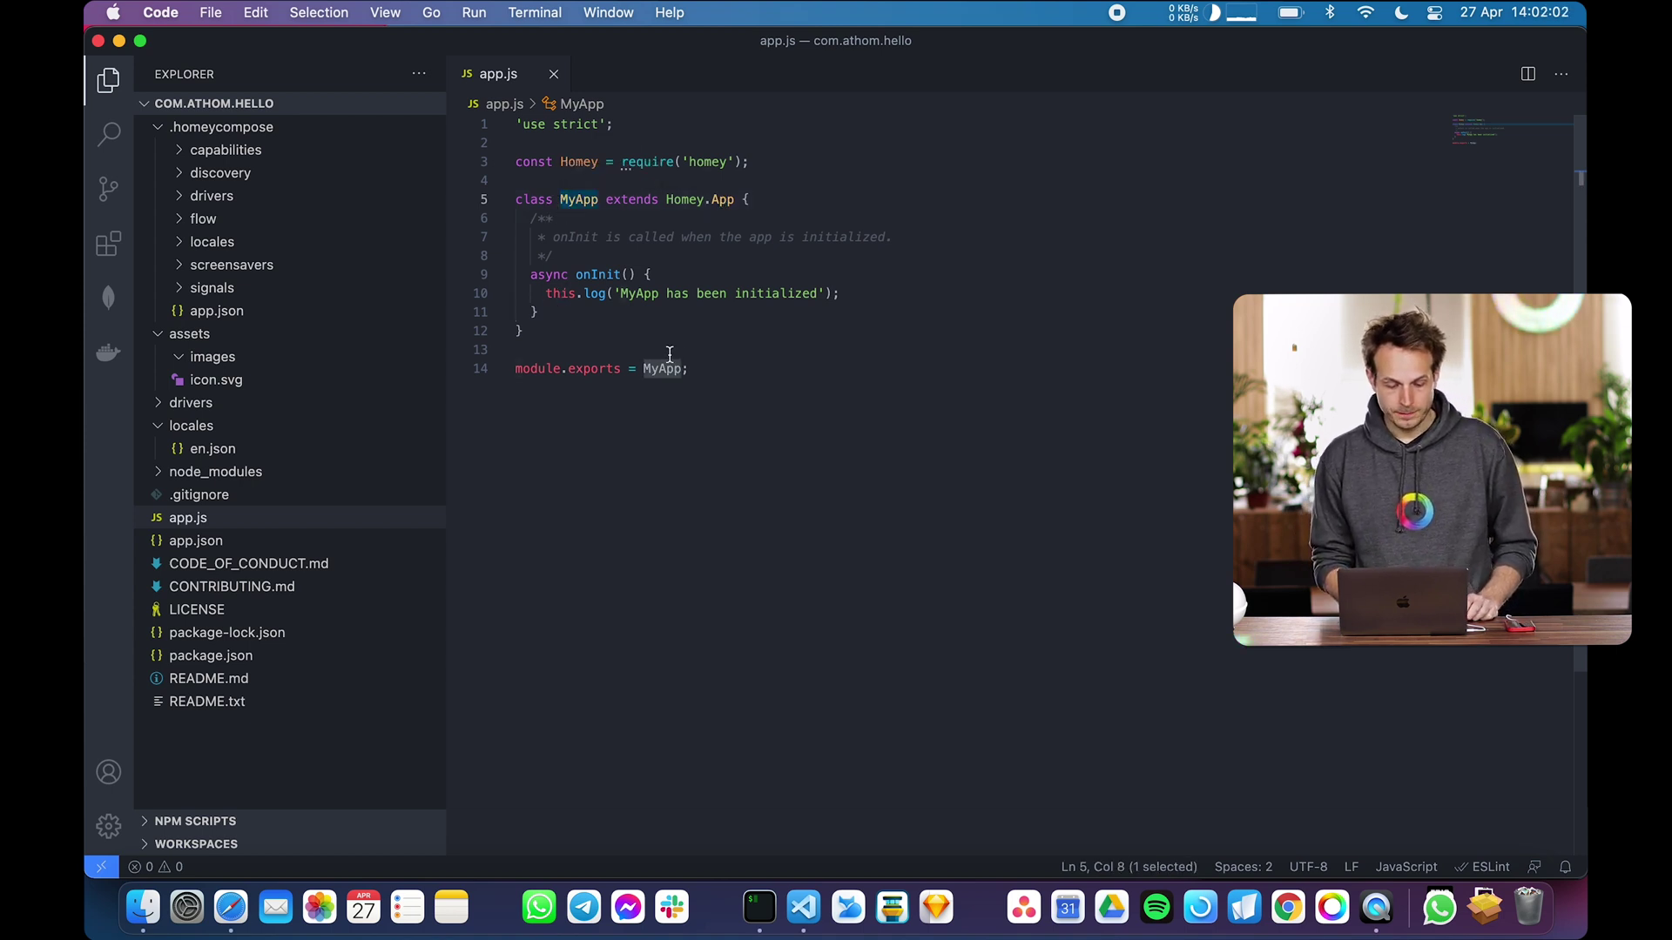
{"action": "left_click_drag", "start_coordinate": [542, 371], "coordinate": [691, 375]}
{"action": "left_click", "coordinate": [749, 382]}
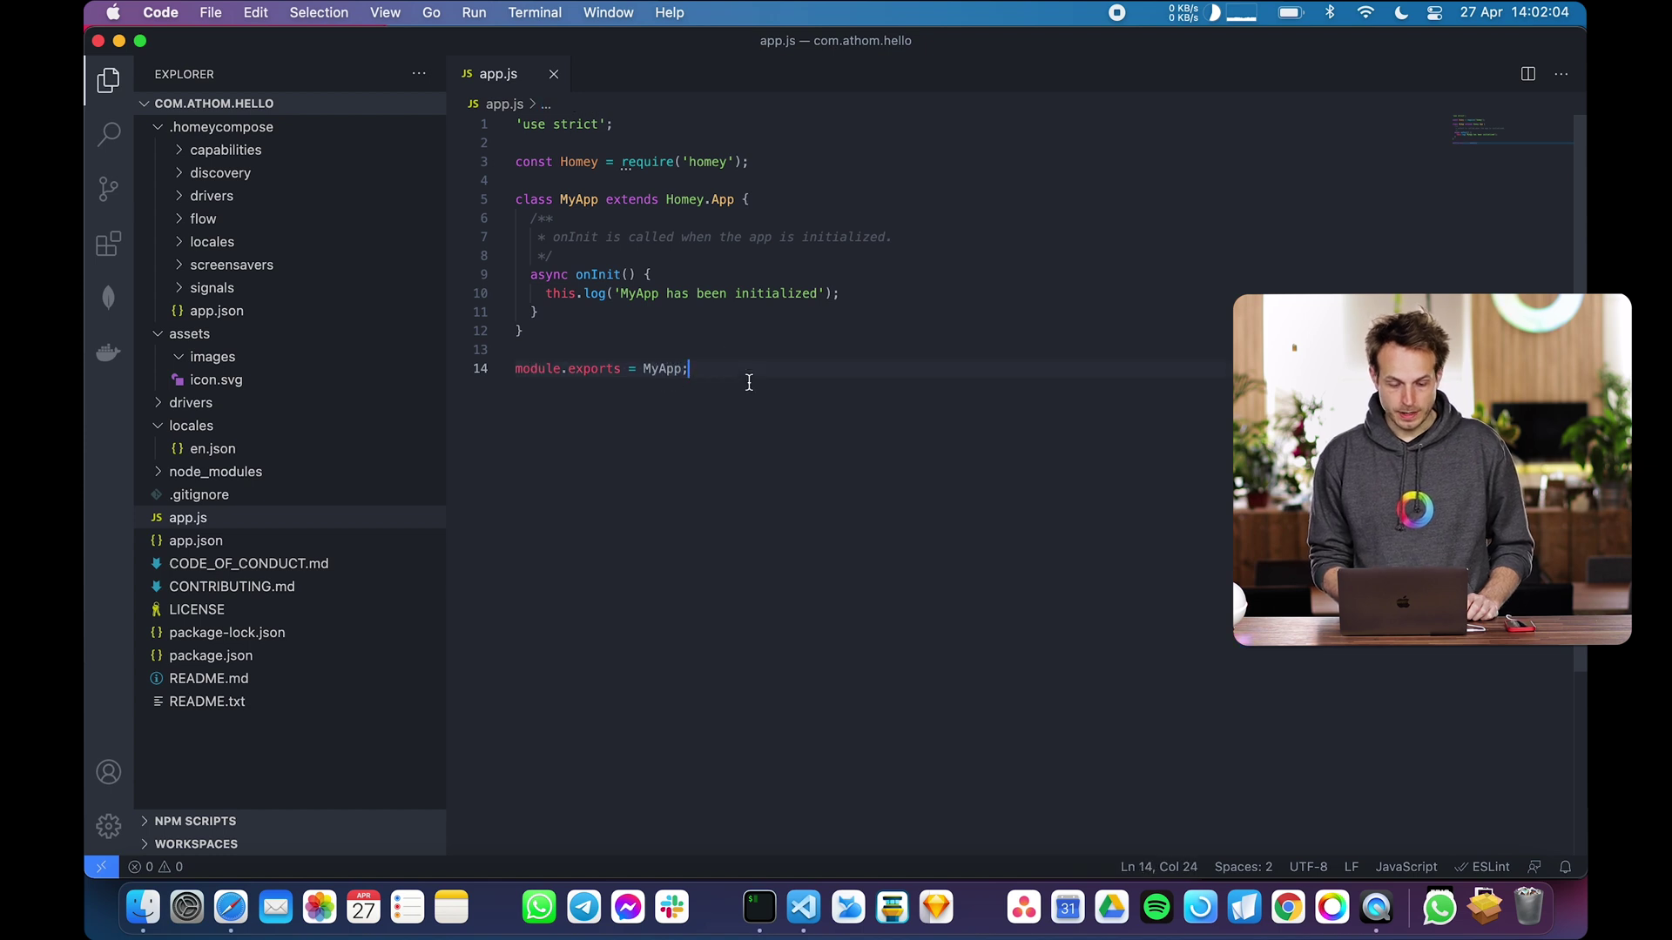
{"action": "double_click", "coordinate": [599, 274]}
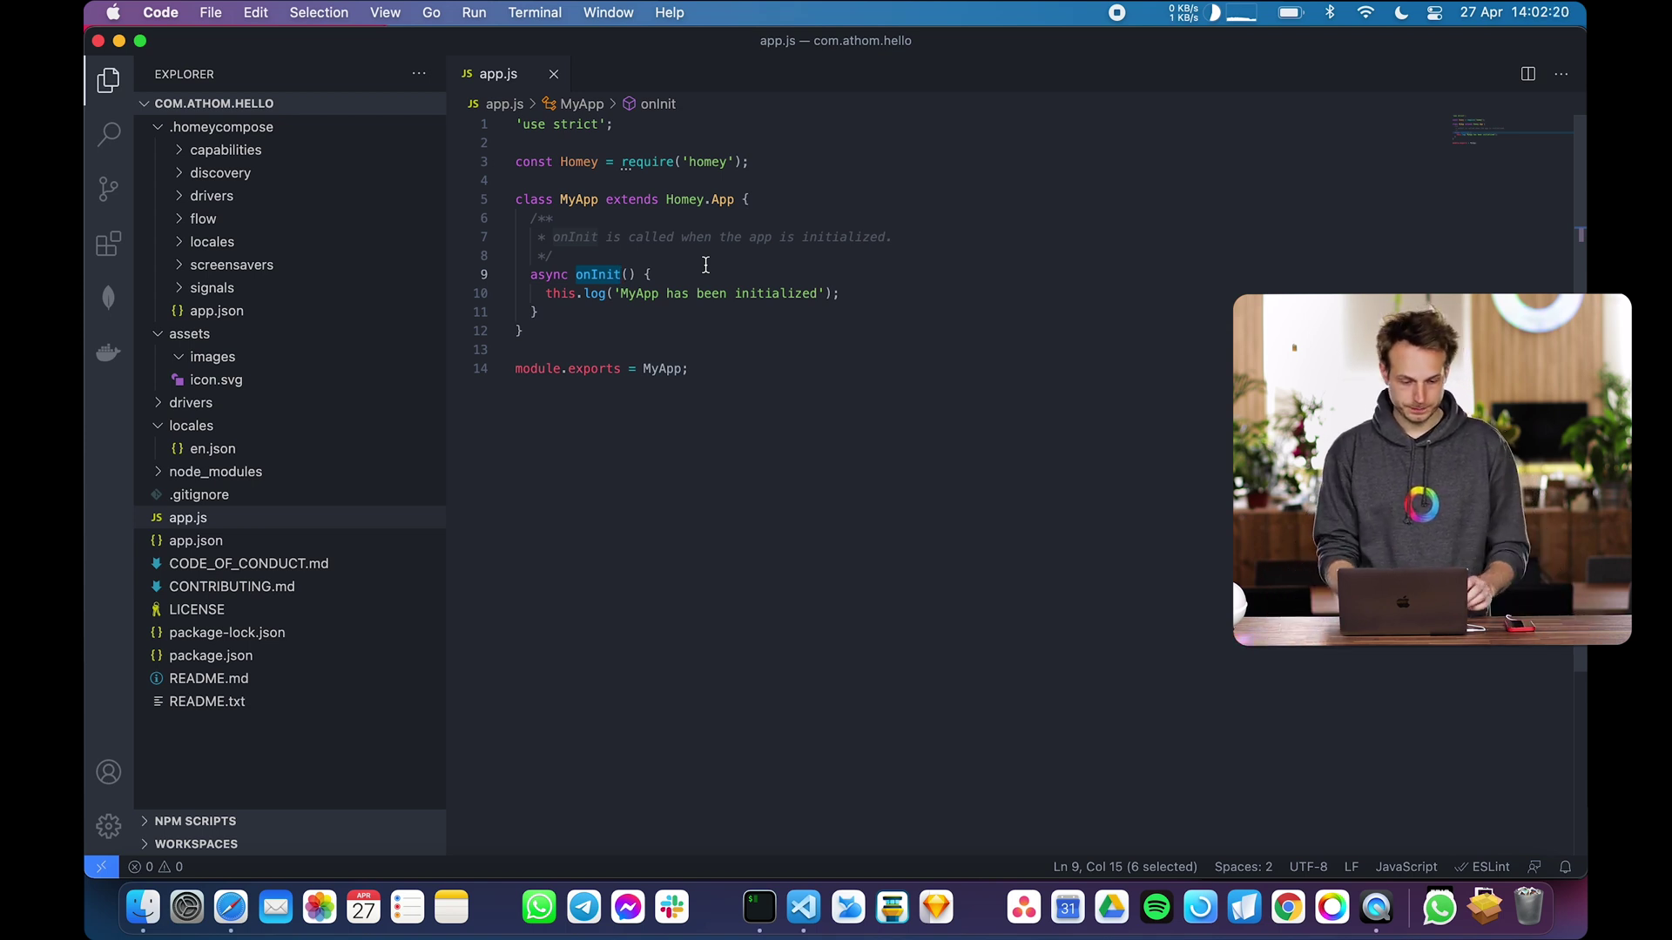
{"action": "left_click_drag", "start_coordinate": [554, 299], "coordinate": [888, 300]}
{"action": "left_click", "coordinate": [888, 300]}
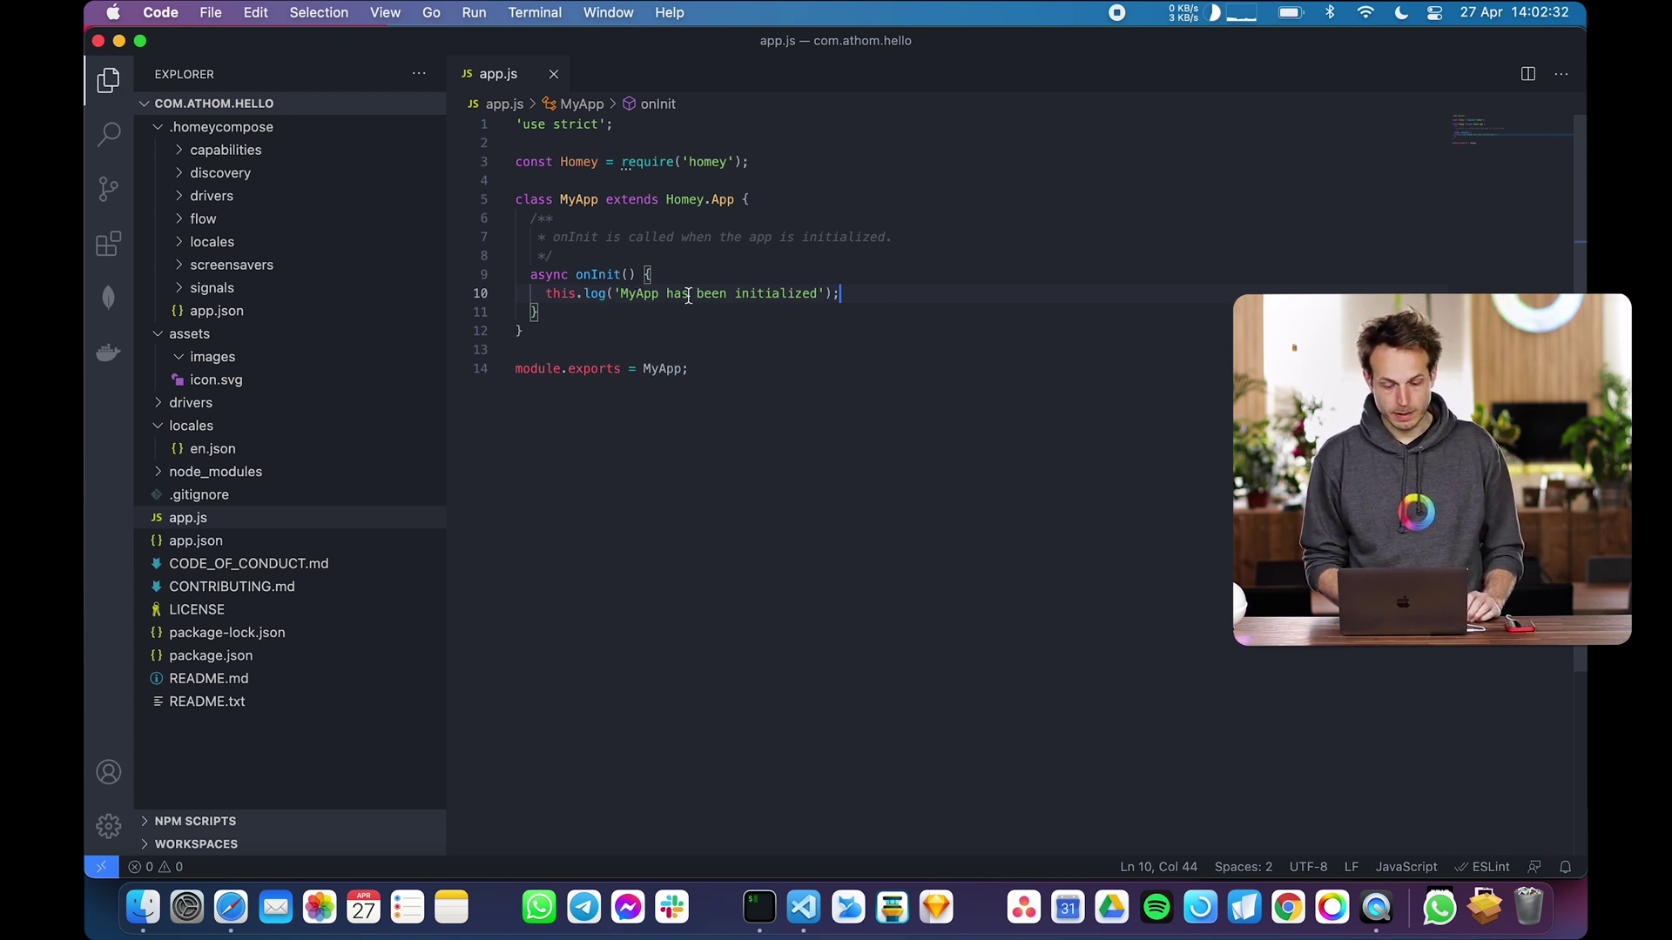
{"action": "left_click", "coordinate": [762, 930]}
{"action": "type", "text": "homey selec"}
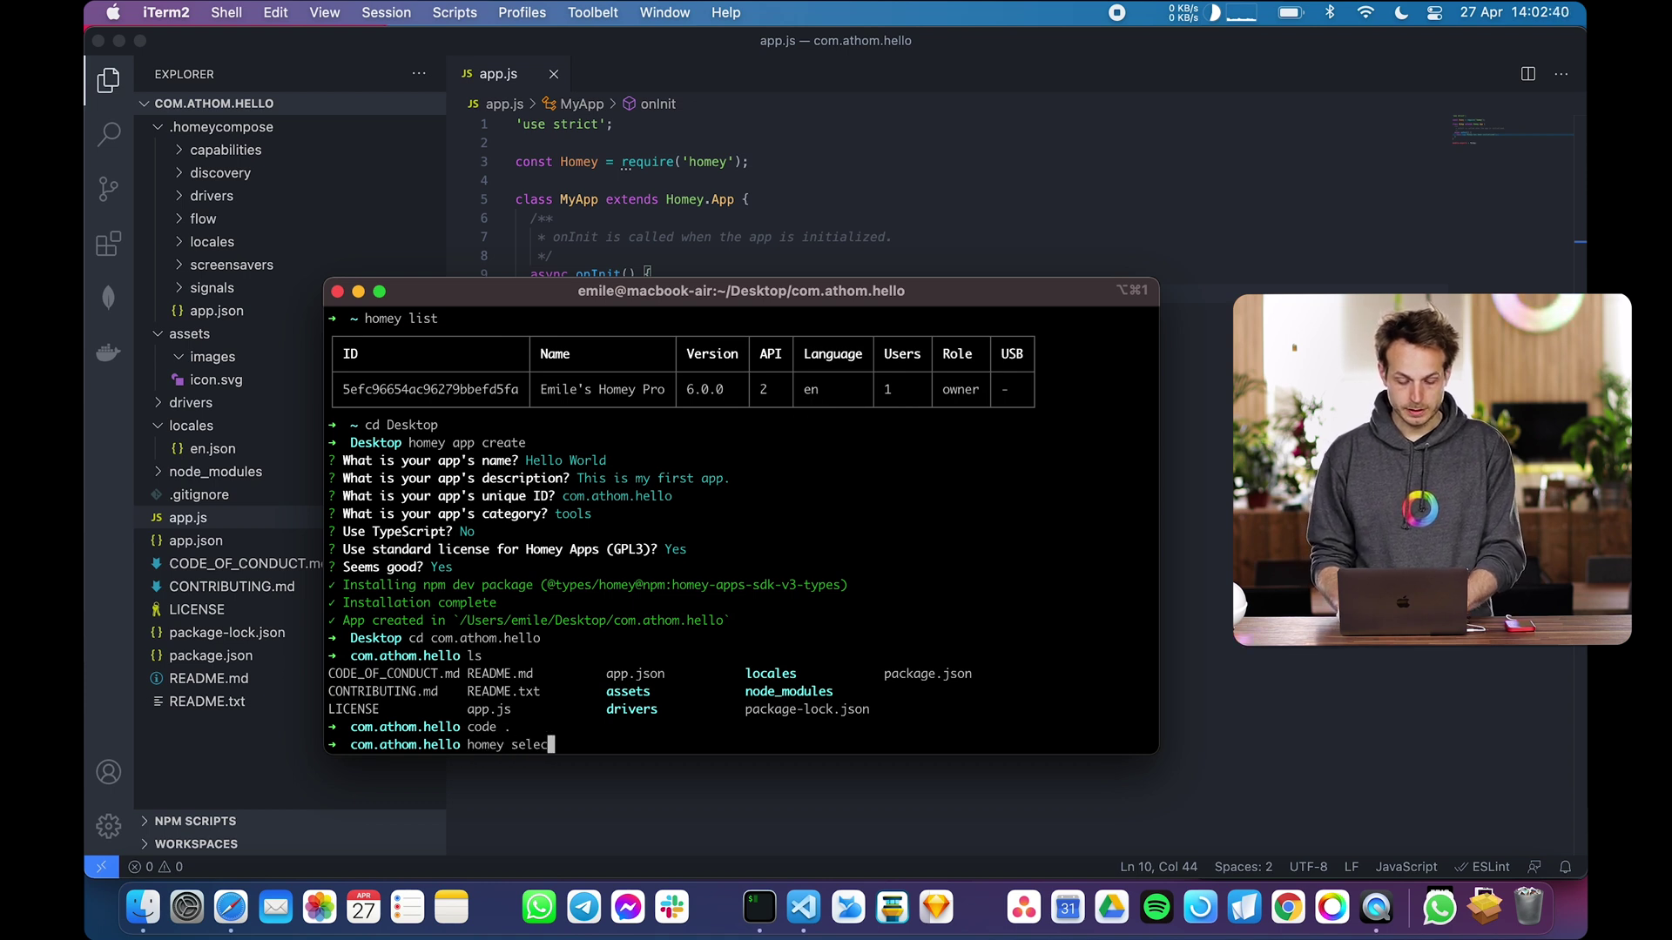
{"action": "type", "text": "t"}
Select the Homey Pro as active Homey, run the app and highlight 'MyApp has been initialized'
{"action": "key", "text": "Return"}
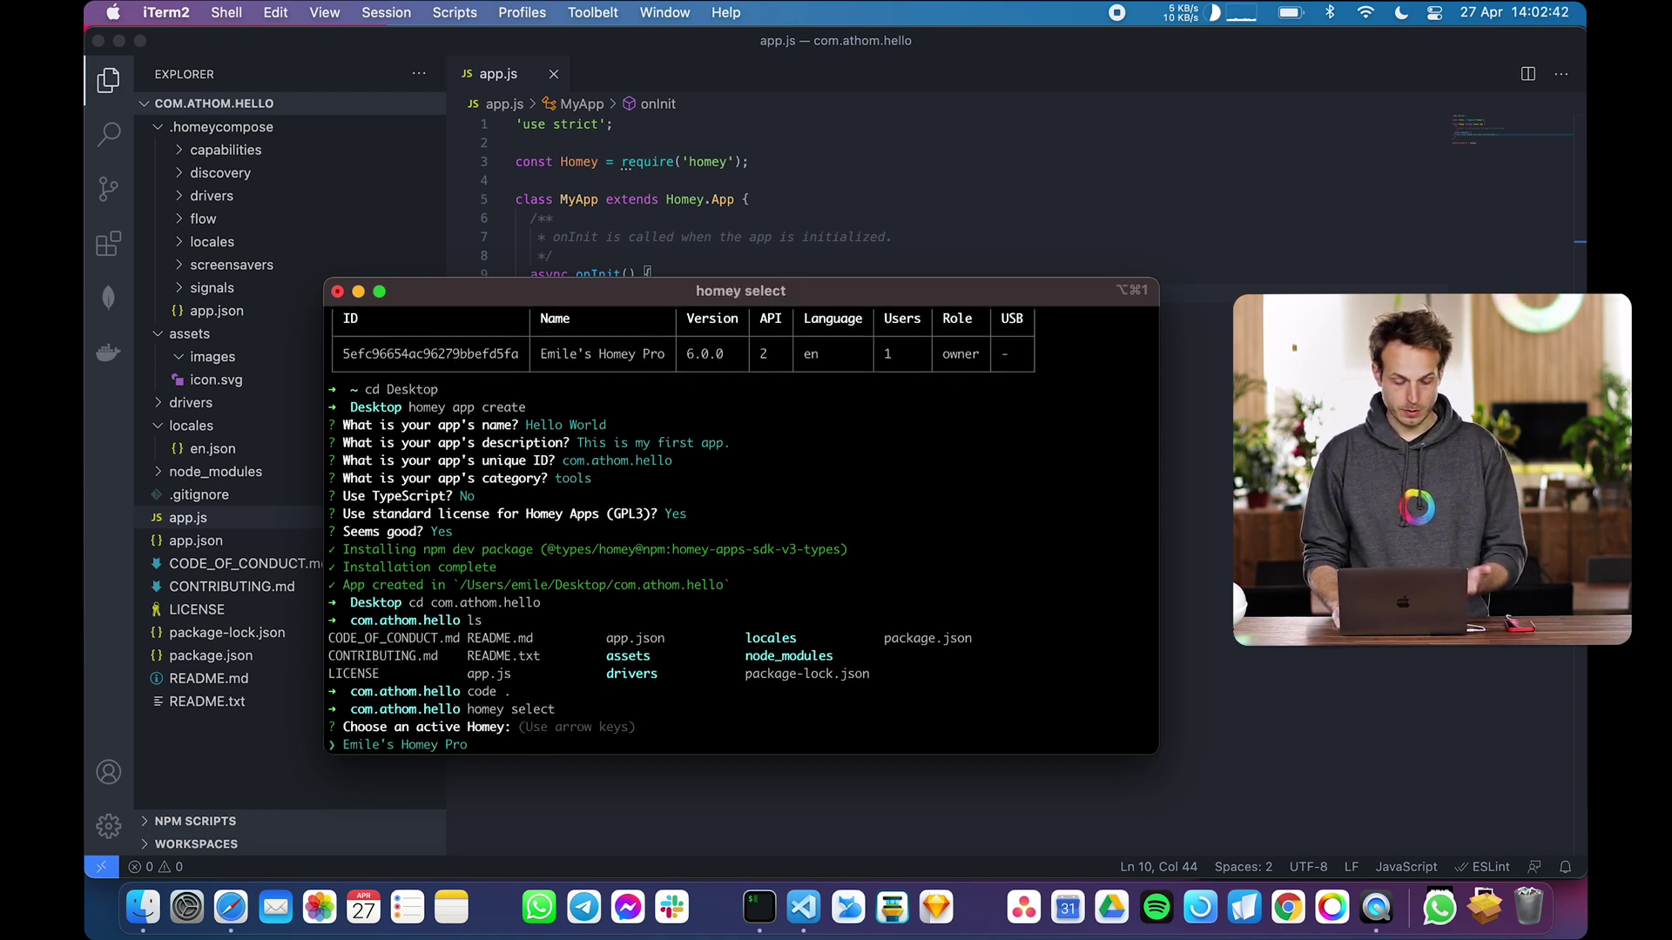
{"action": "key", "text": "Return"}
{"action": "type", "text": "homey app run"}
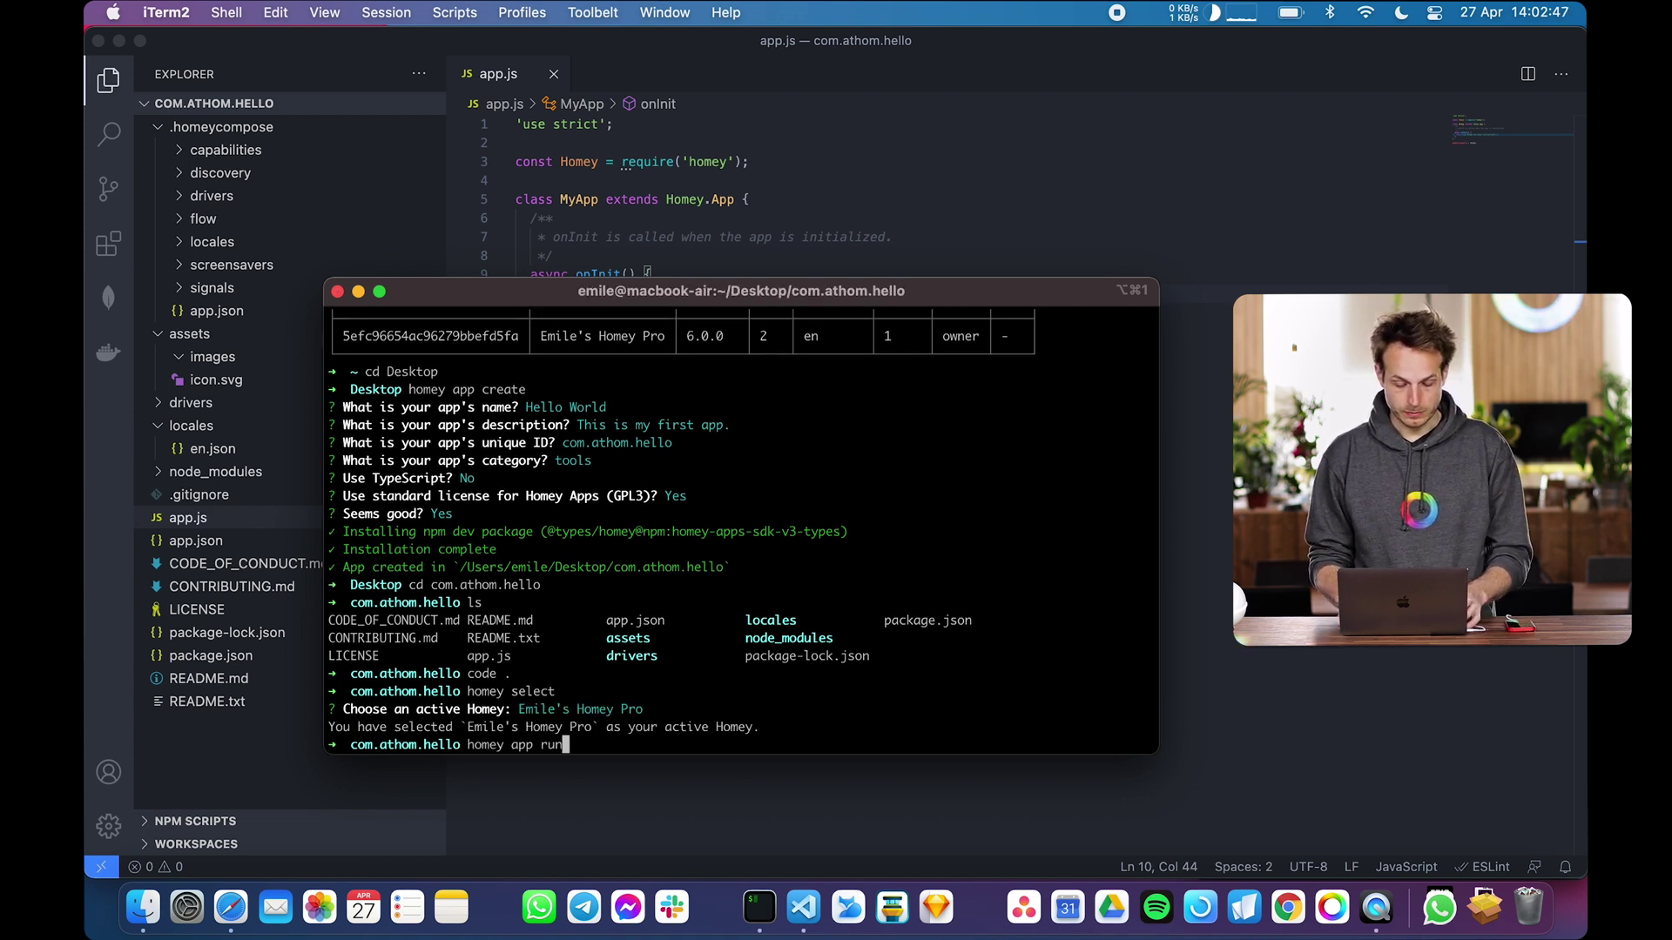
{"action": "key", "text": "Return"}
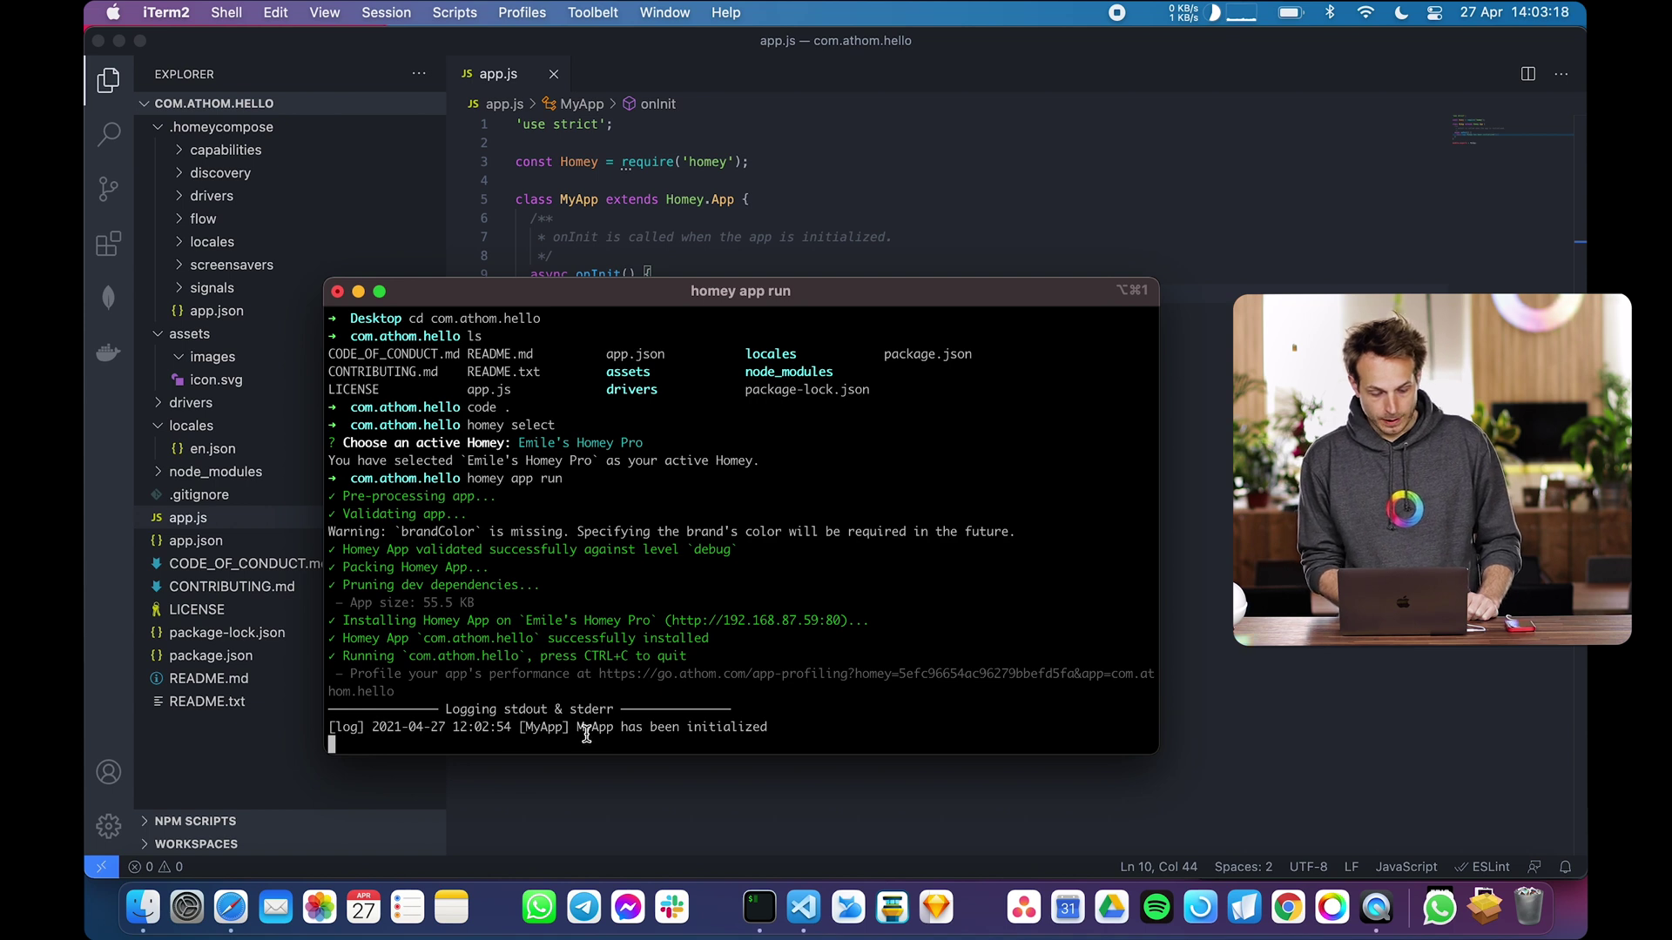
{"action": "left_click_drag", "start_coordinate": [577, 727], "coordinate": [768, 726]}
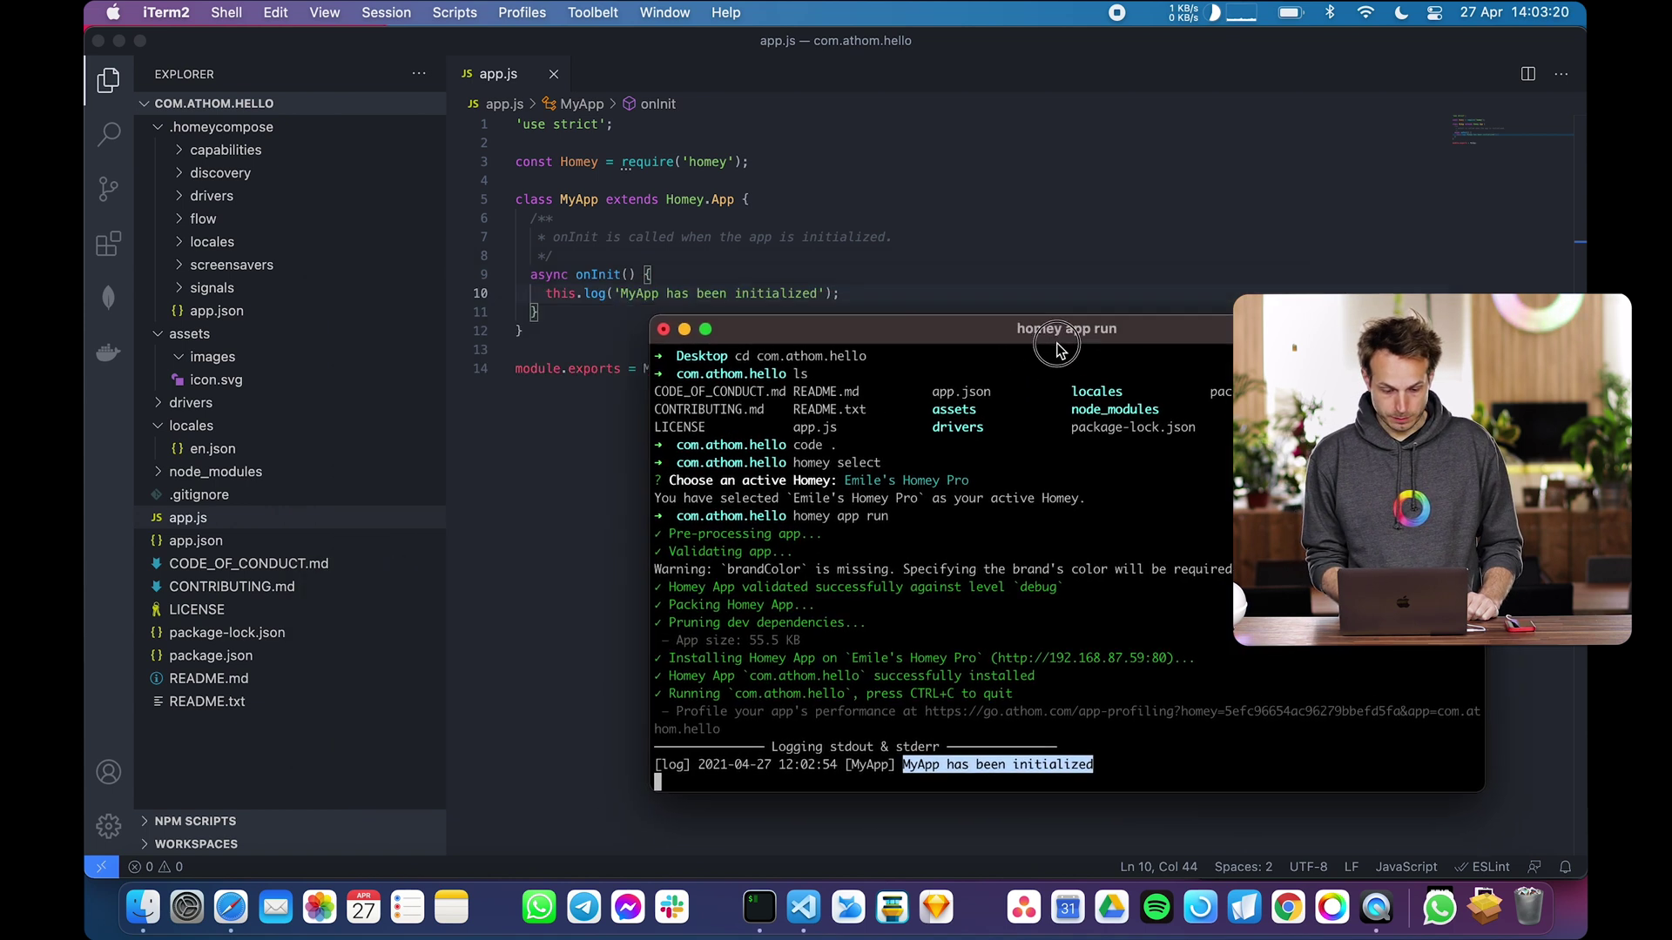
{"action": "left_click_drag", "start_coordinate": [729, 311], "coordinate": [1082, 348]}
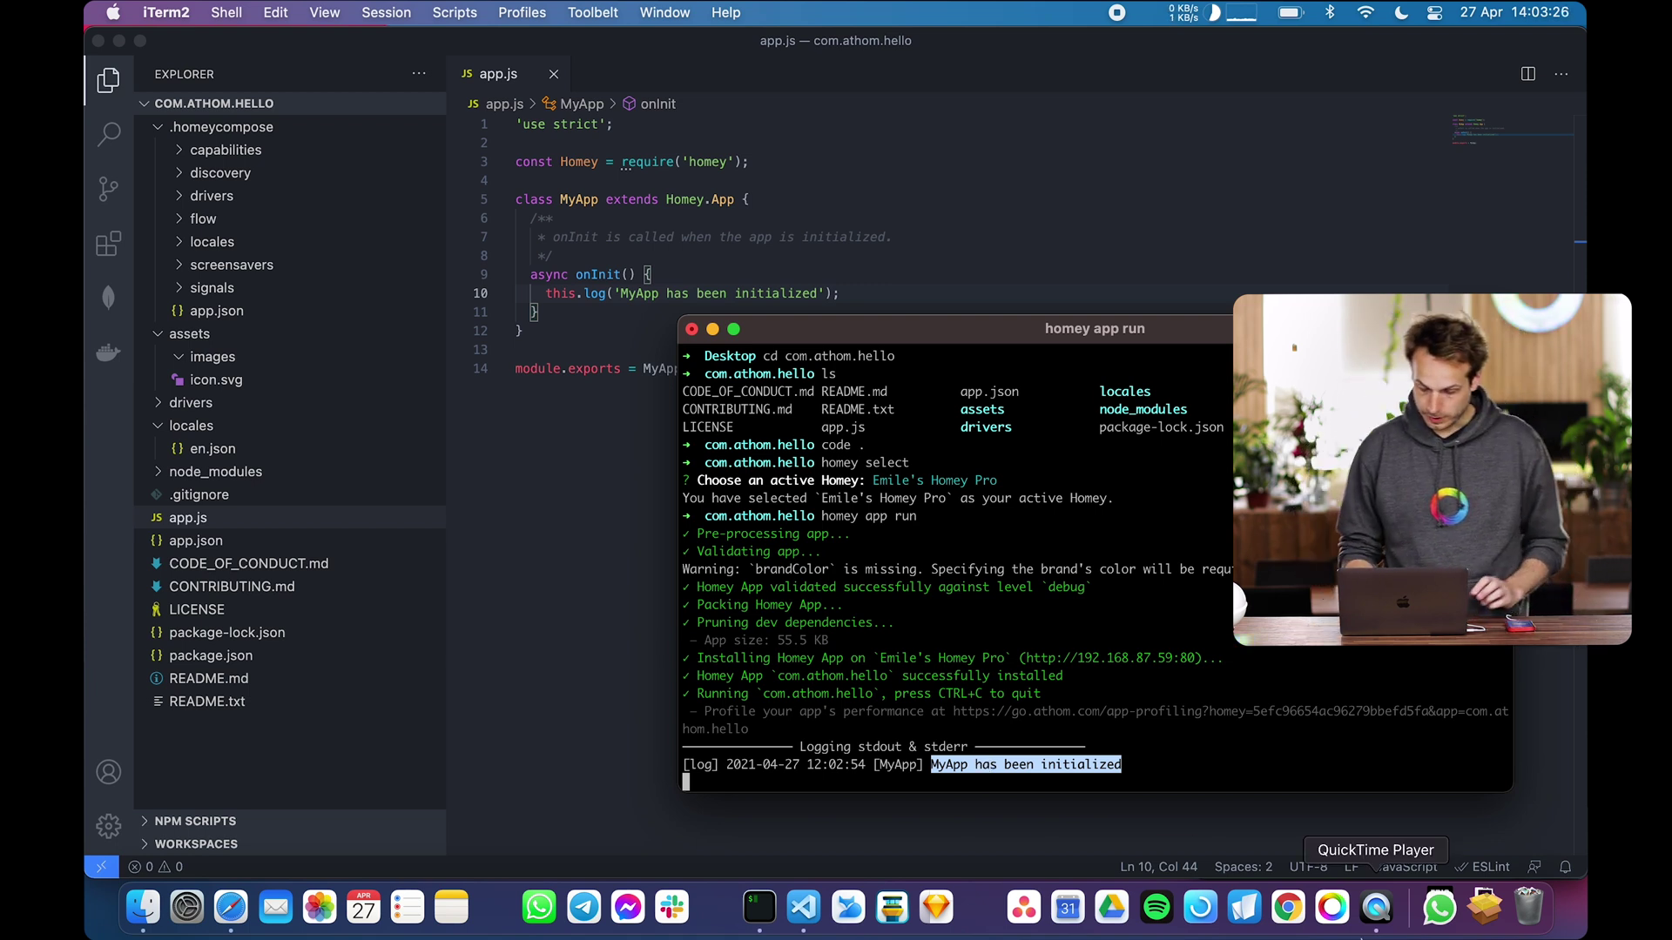
View Hello World in the mirrored phone's app list, then stop the running app with Ctrl+C
{"action": "left_click", "coordinate": [1376, 908]}
{"action": "left_click_drag", "start_coordinate": [1050, 339], "coordinate": [627, 273]}
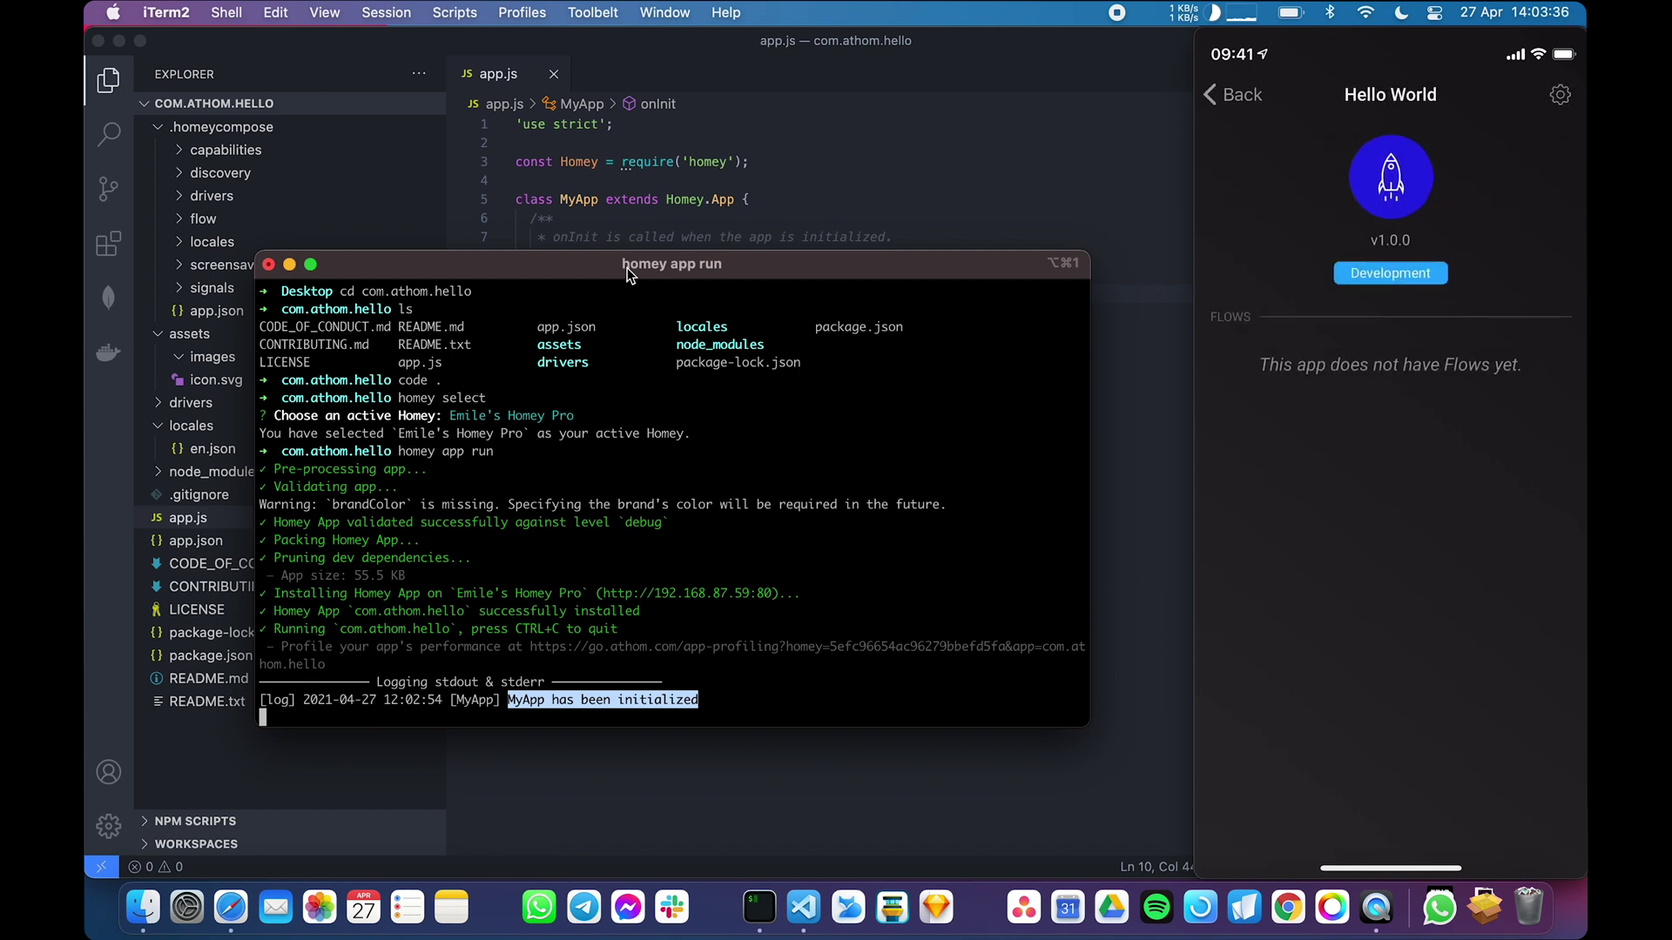
{"action": "left_click", "coordinate": [672, 484]}
{"action": "mouse_move", "coordinate": [1390, 457]}
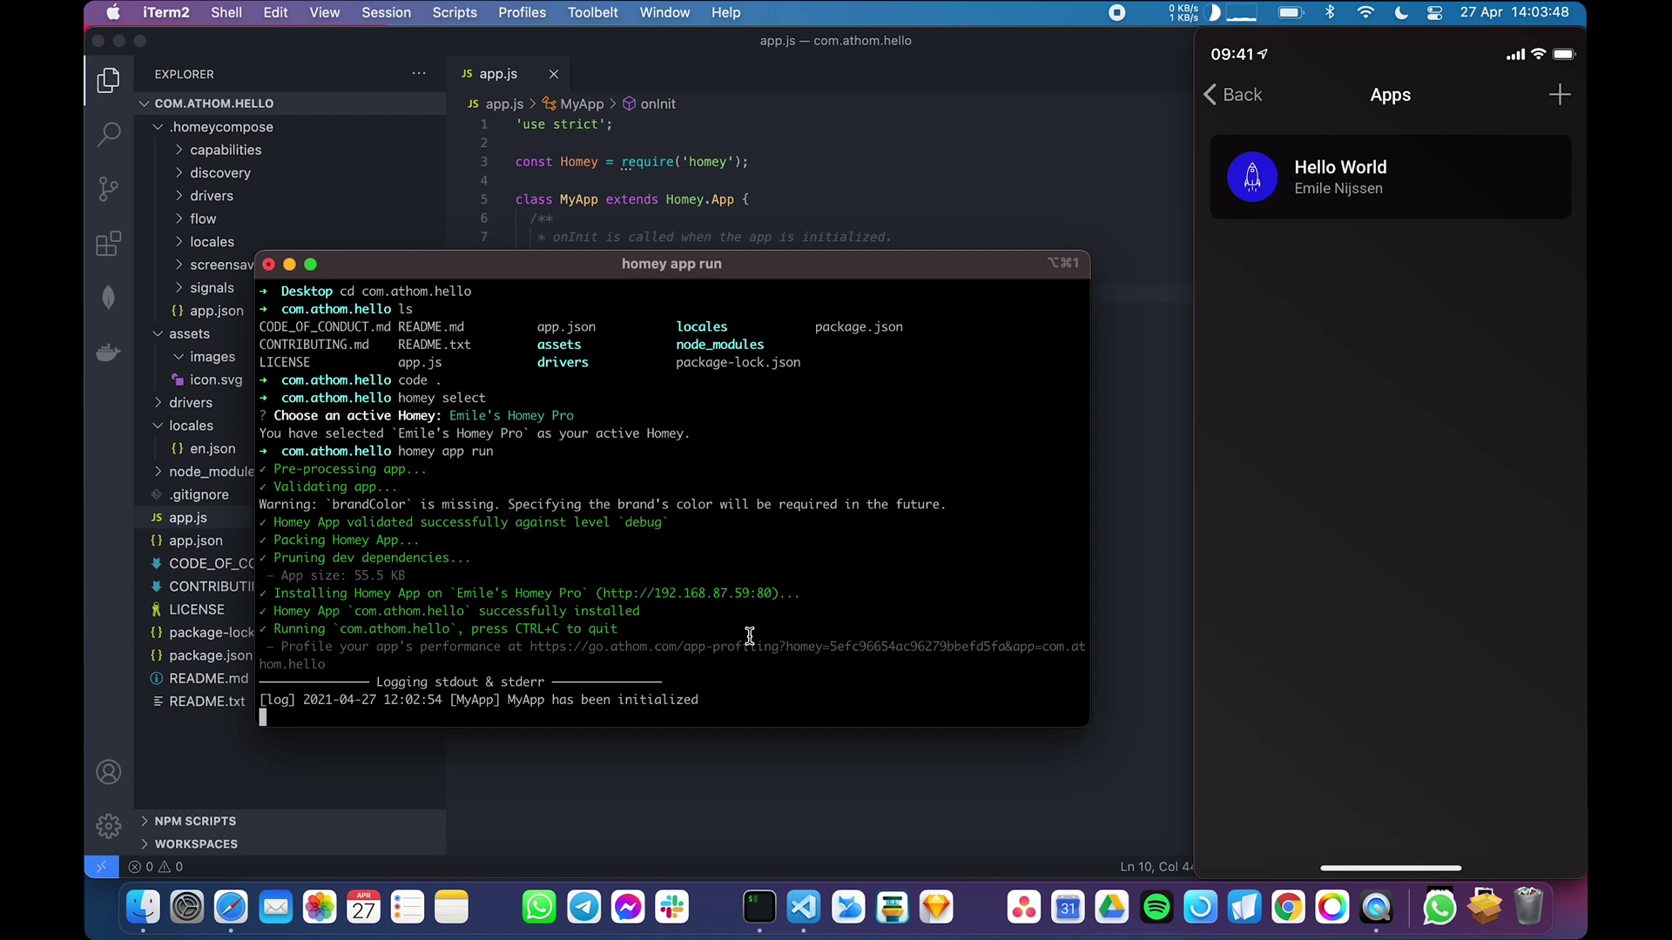
{"action": "key", "text": "ctrl+c"}
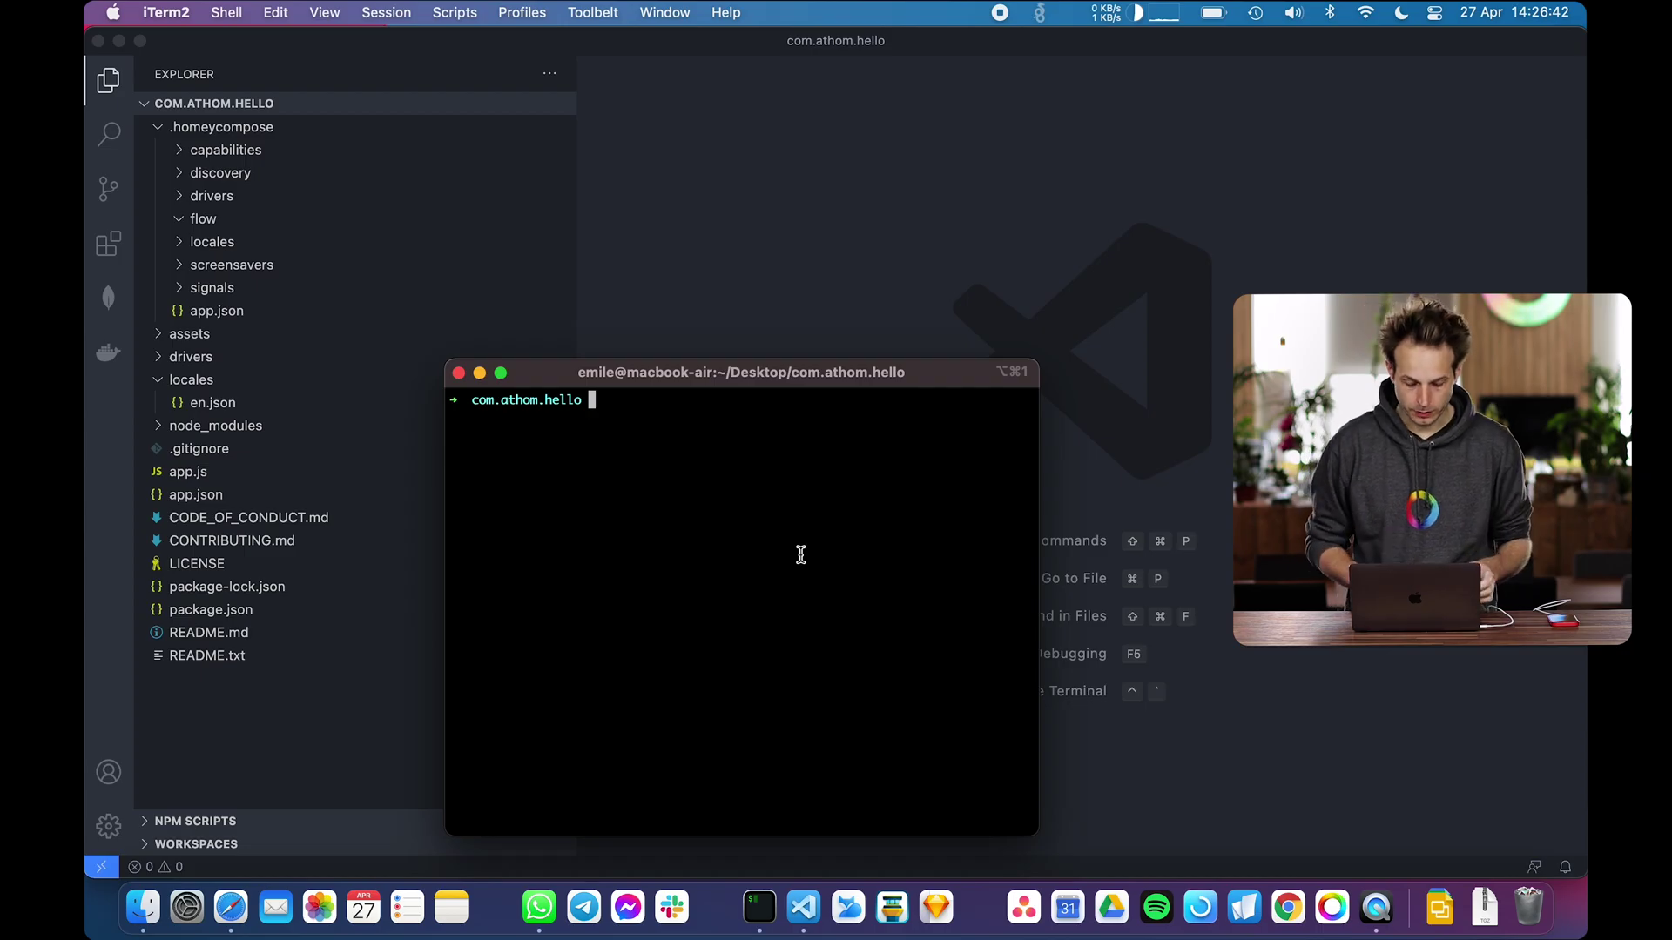
{"action": "type", "text": "homey app flow create"}
Use homey app flow create: Action (Then), 'Log something to the console', no hint, default ID, no arguments
{"action": "key", "text": "Return"}
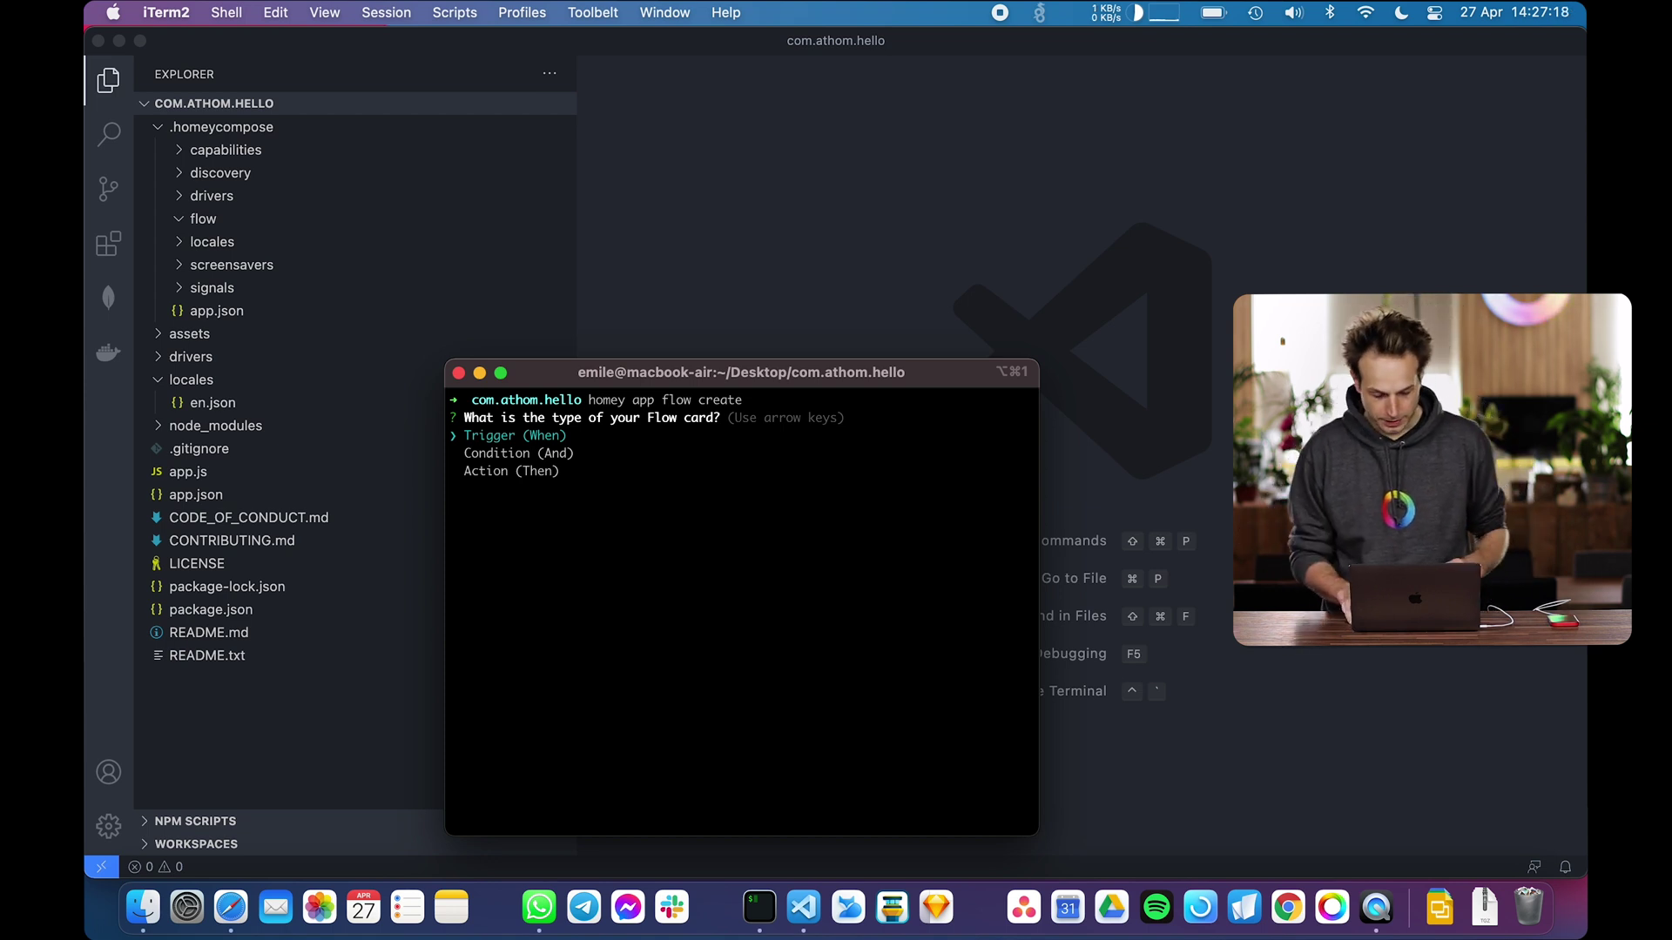
{"action": "key", "text": "Down"}
{"action": "key", "text": "Down"}
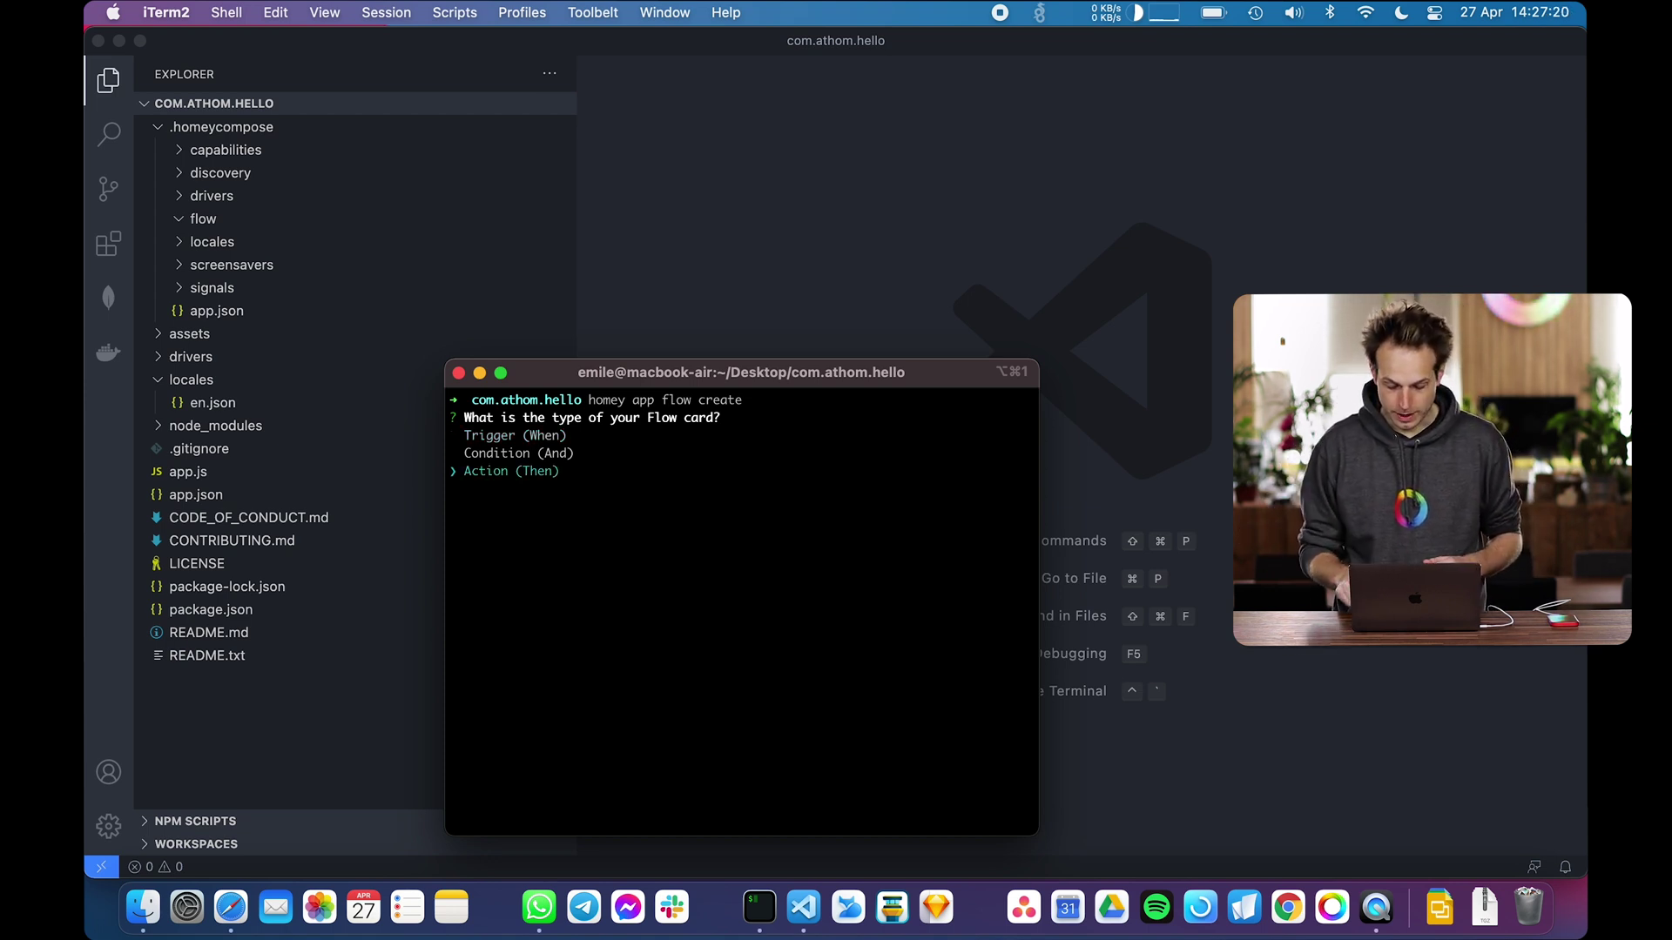
{"action": "key", "text": "Return"}
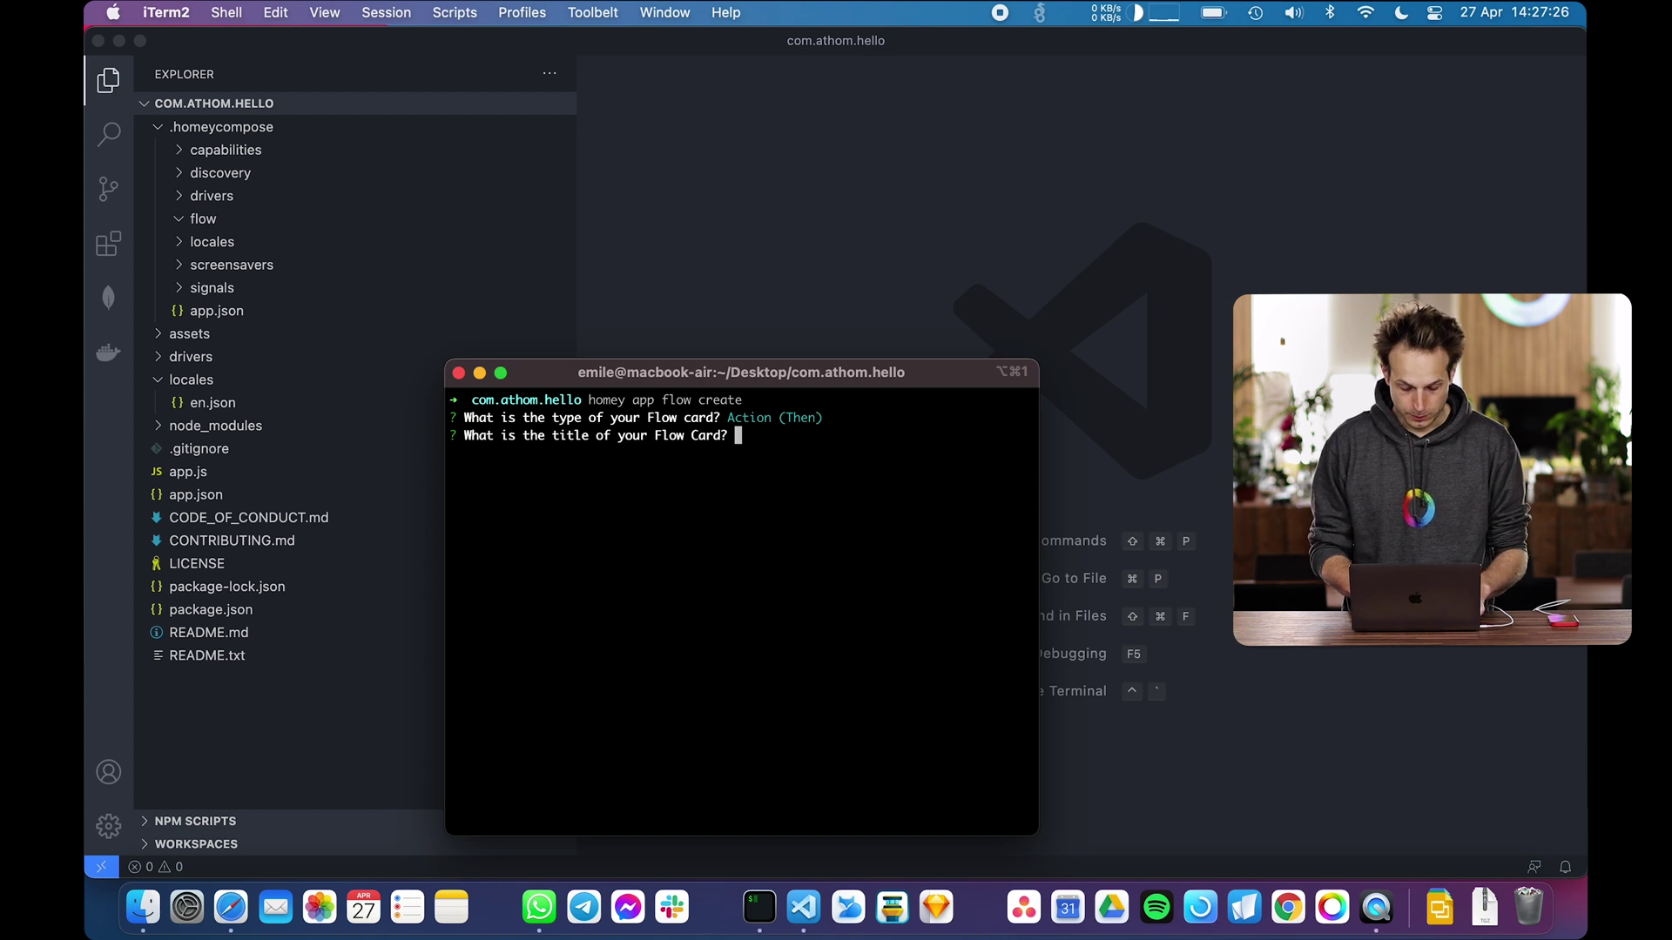
{"action": "type", "text": "Log something to the console"}
{"action": "key", "text": "Return"}
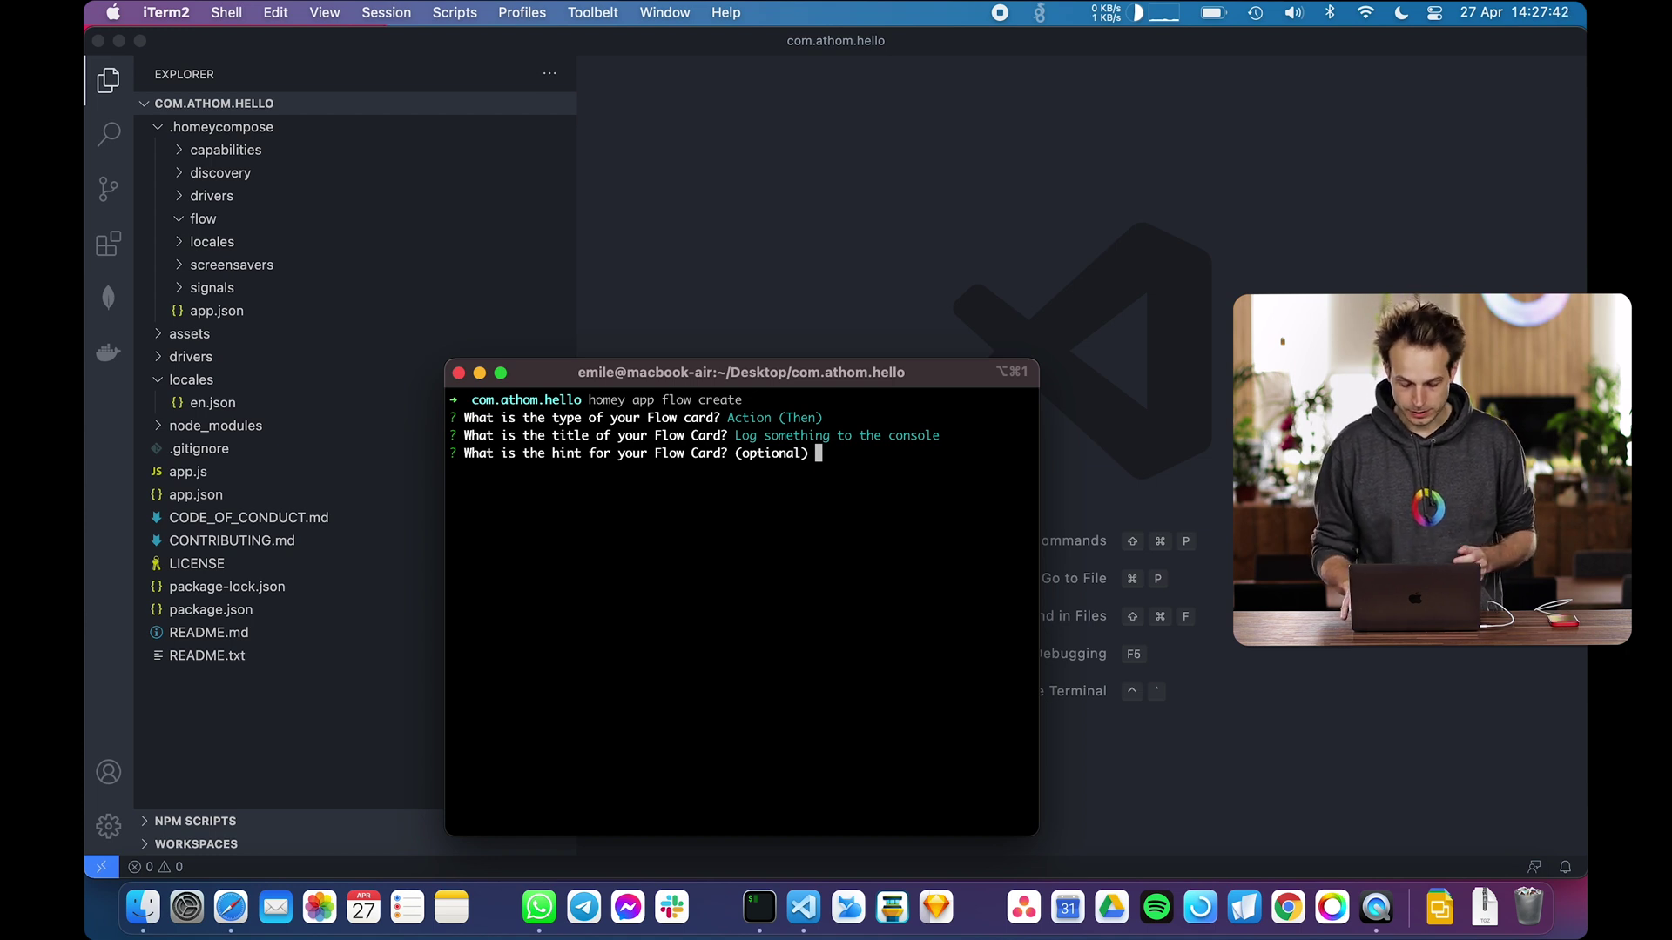
{"action": "key", "text": "Return"}
{"action": "type", "text": "\\"}
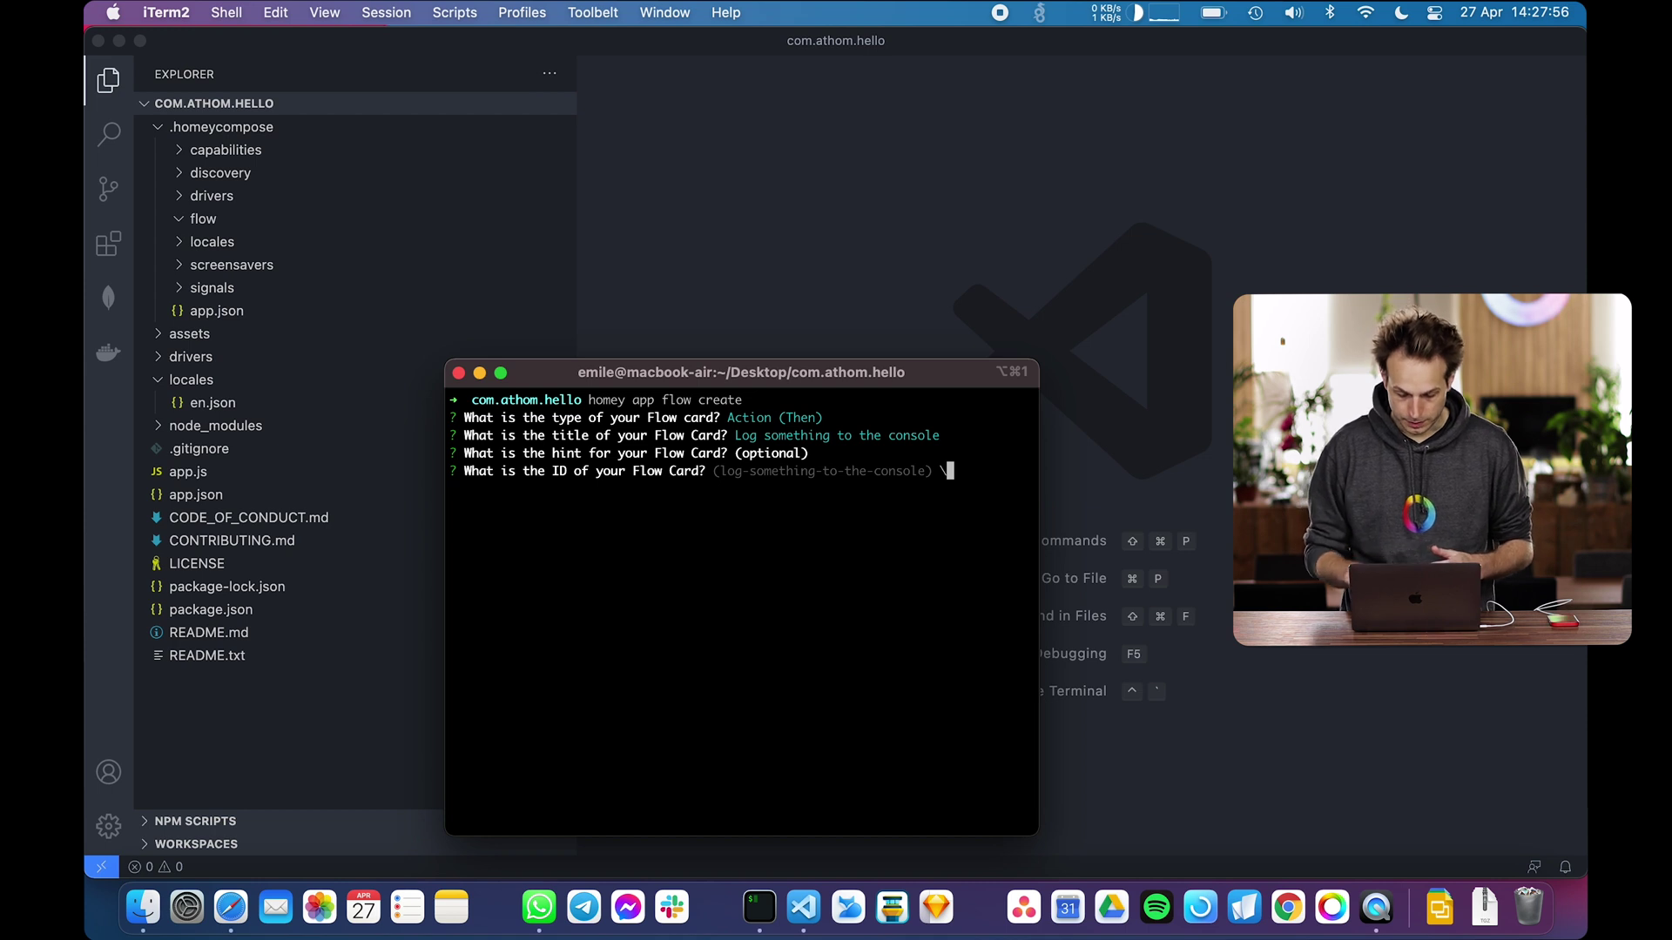
{"action": "key", "text": "BackSpace"}
{"action": "key", "text": "Return"}
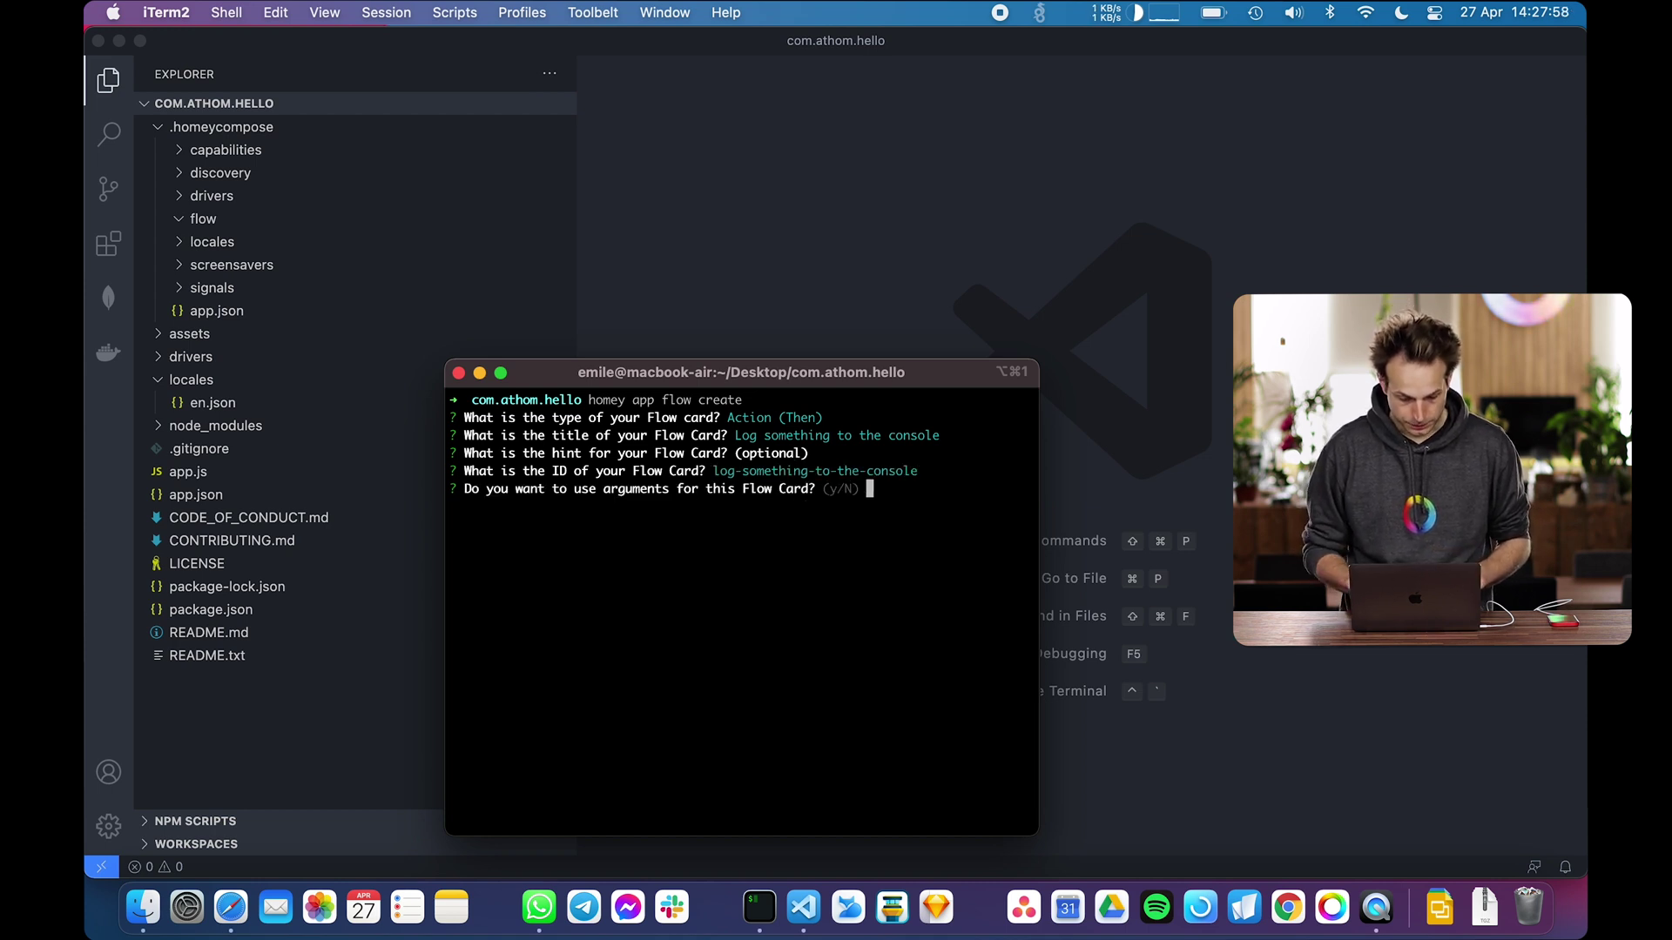
{"action": "key", "text": "Return"}
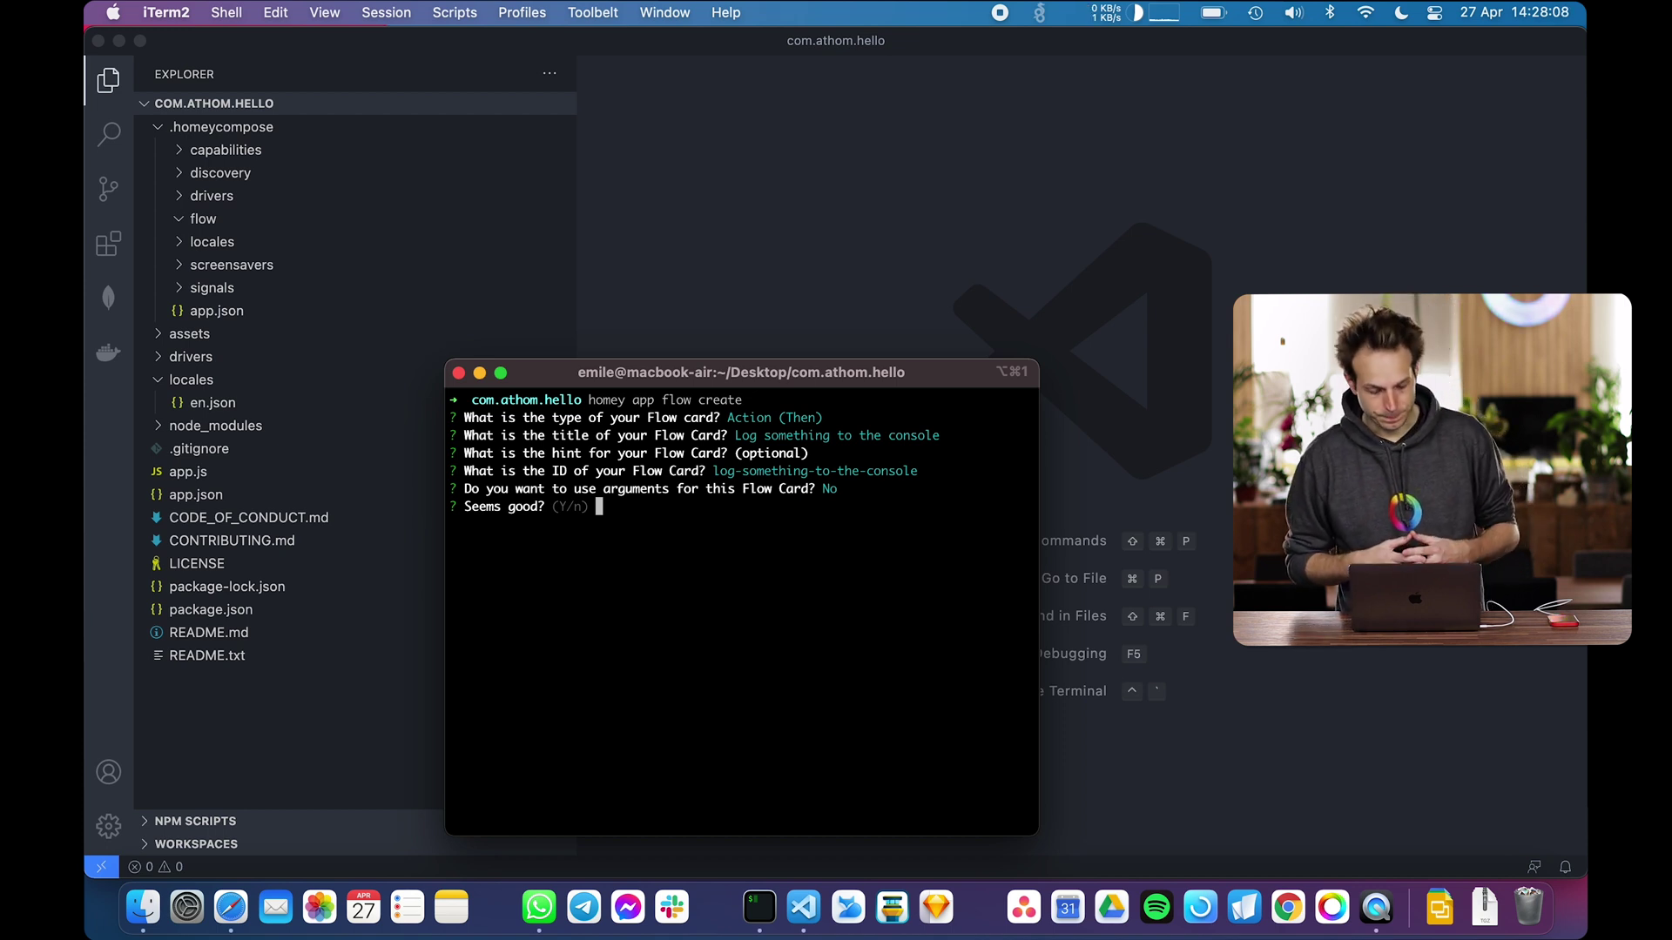
{"action": "key", "text": "Return"}
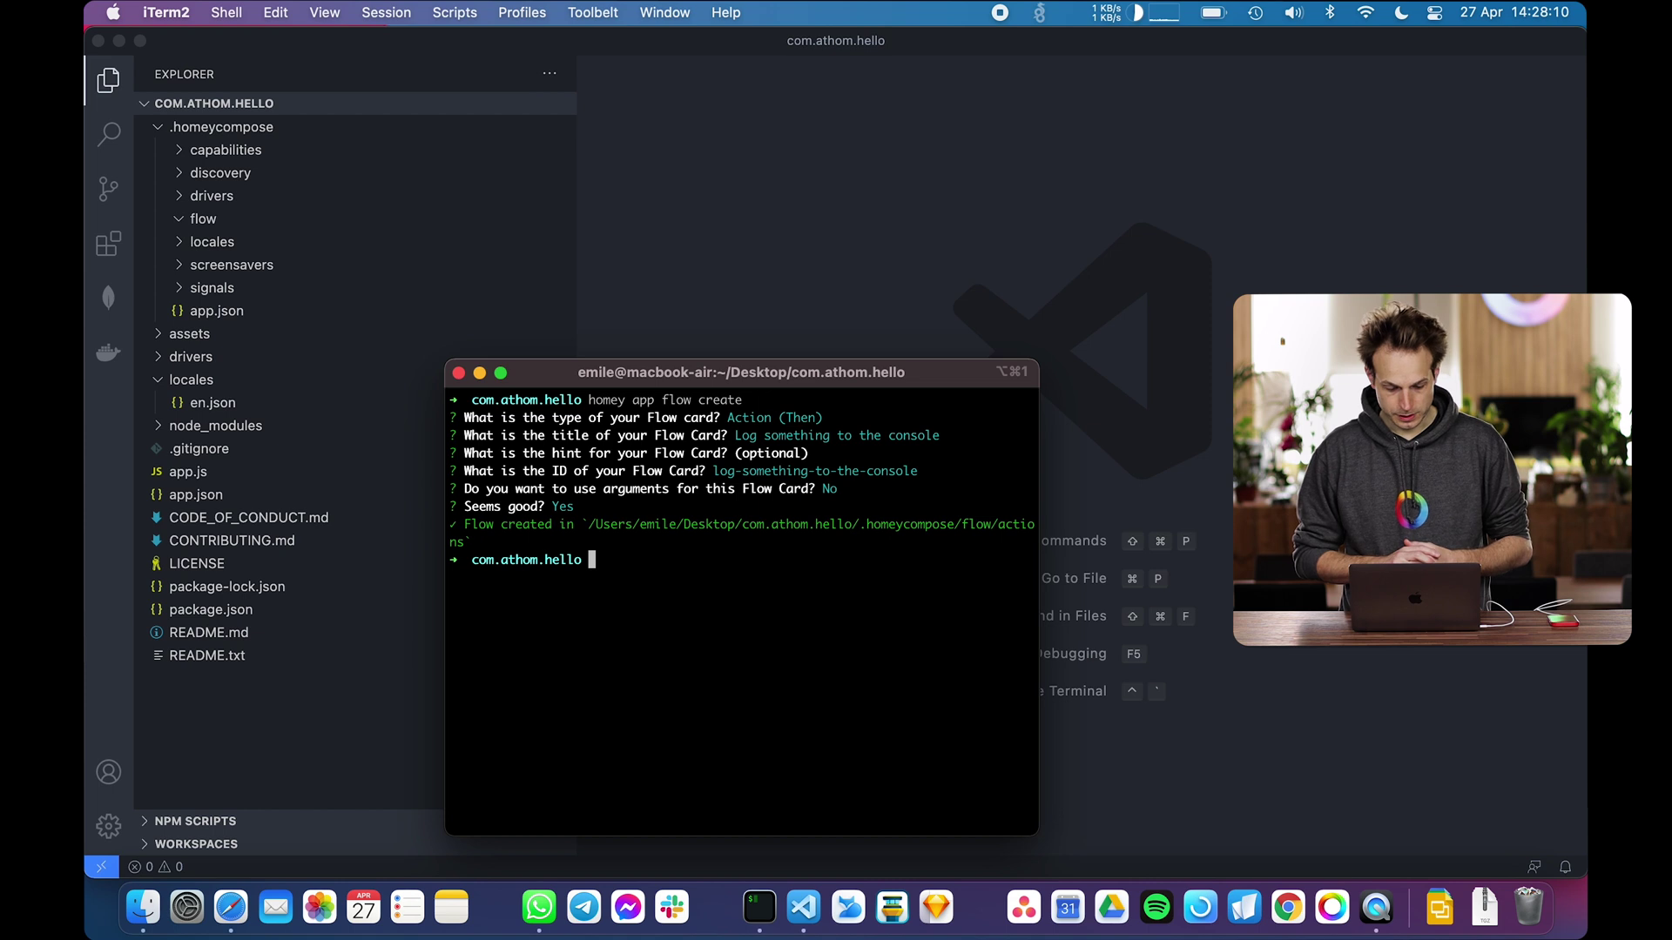
Review the new log-something-to-the-console.json card file and the phone mirror
{"action": "left_click", "coordinate": [758, 301]}
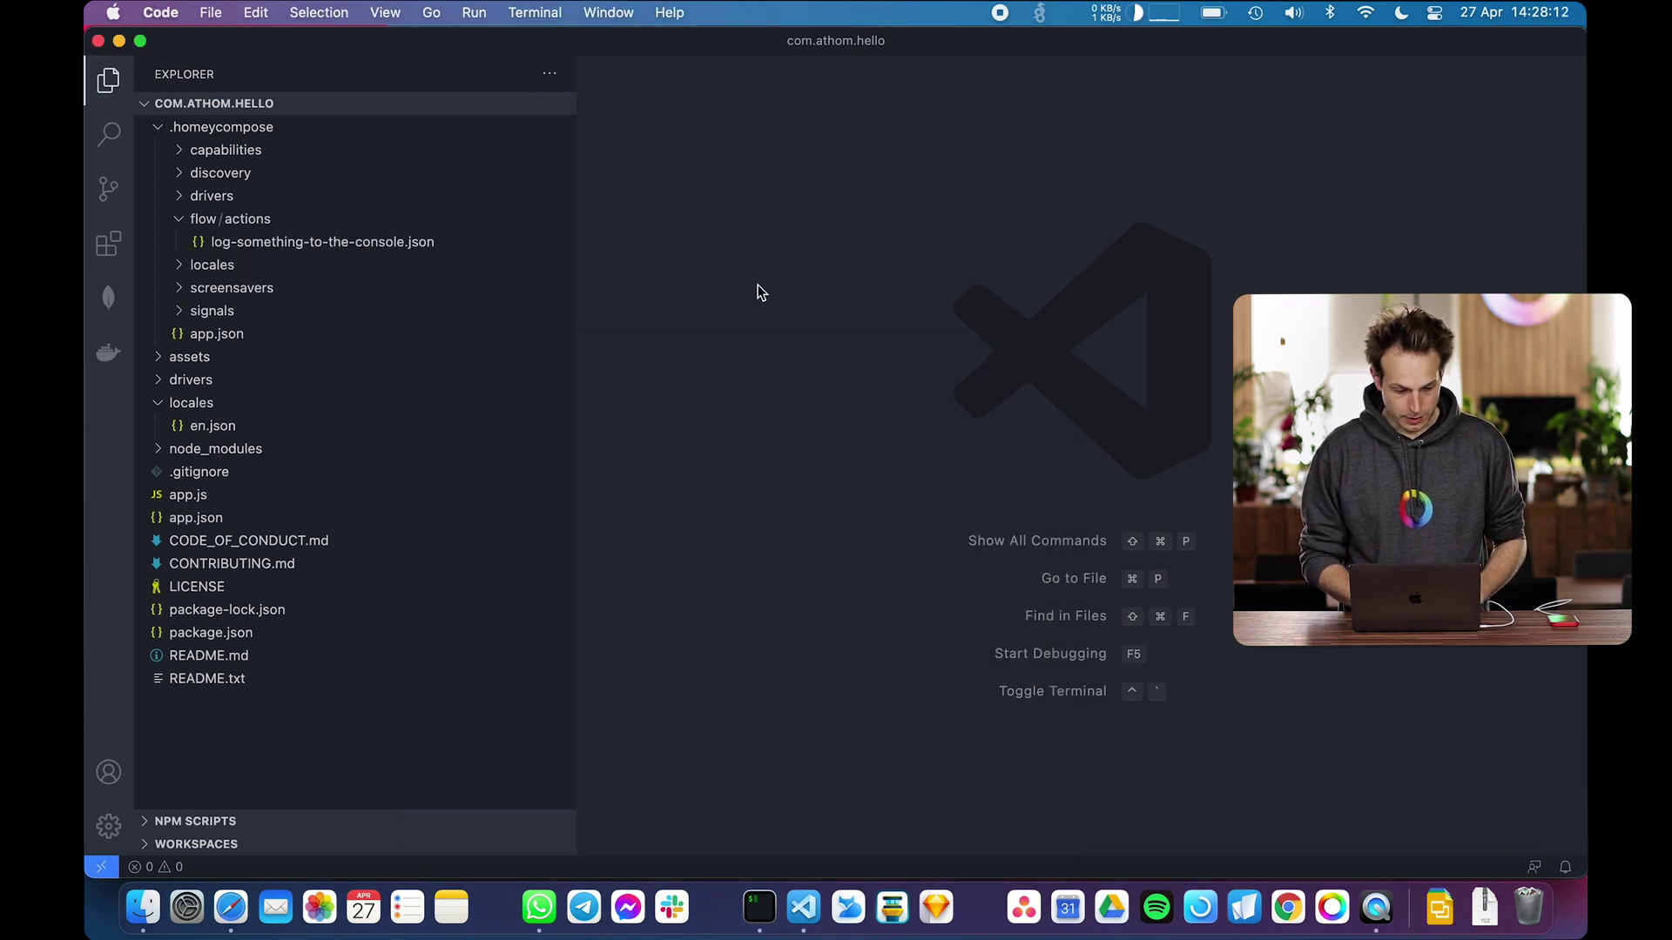
{"action": "left_click", "coordinate": [370, 251]}
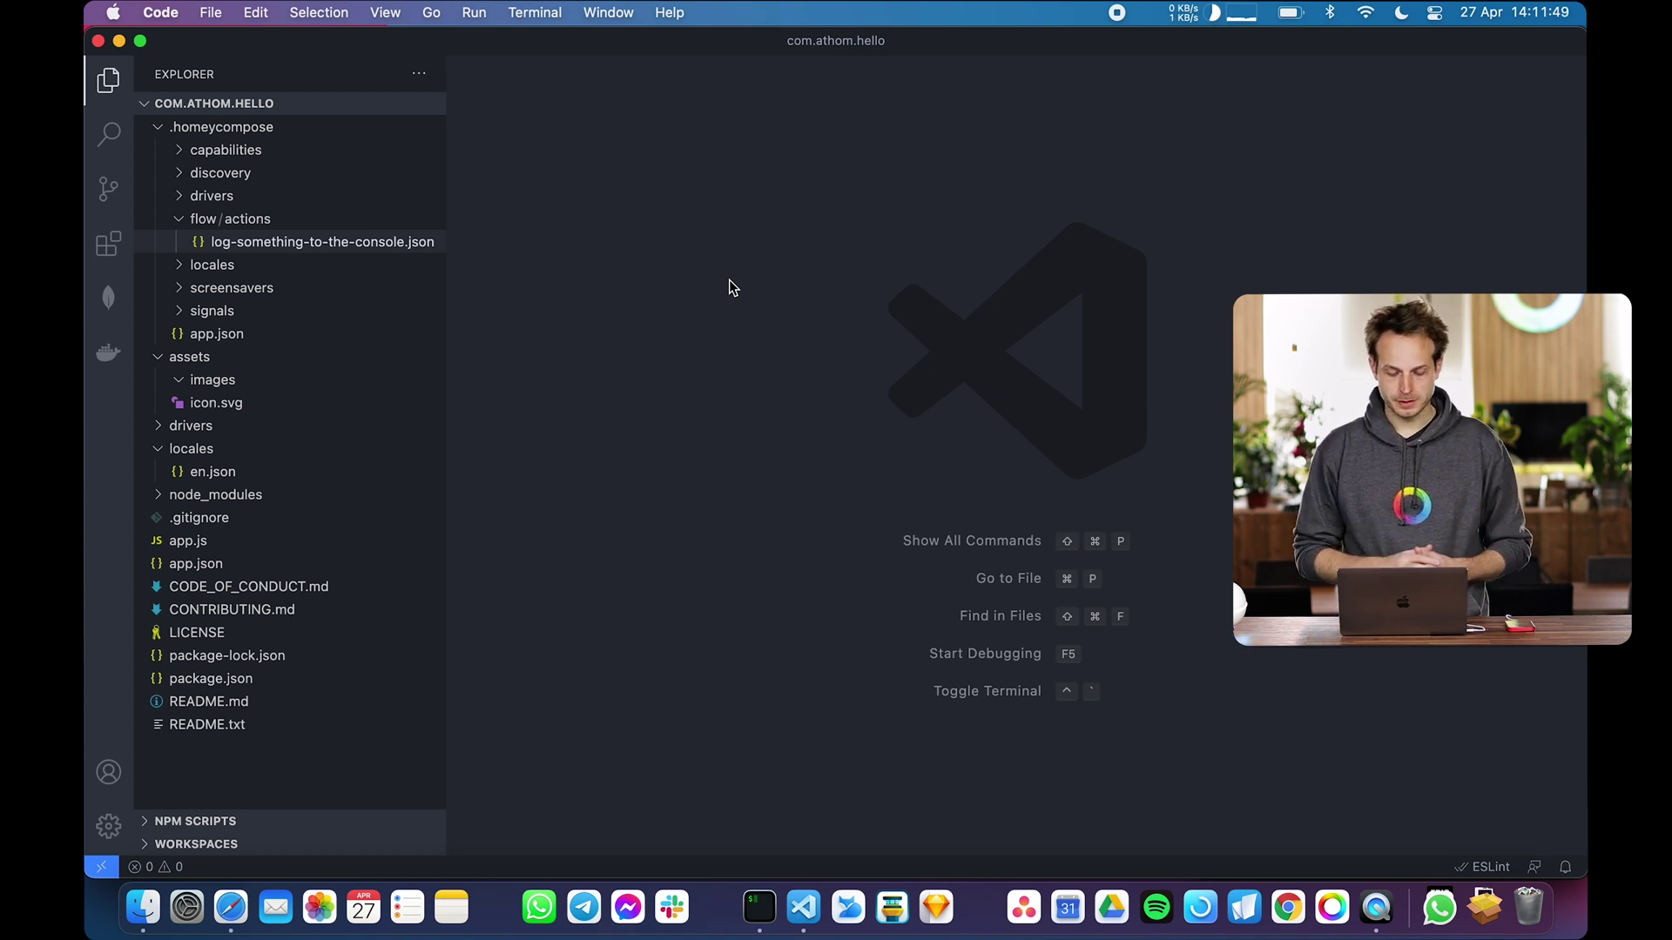
{"action": "left_click", "coordinate": [1377, 908]}
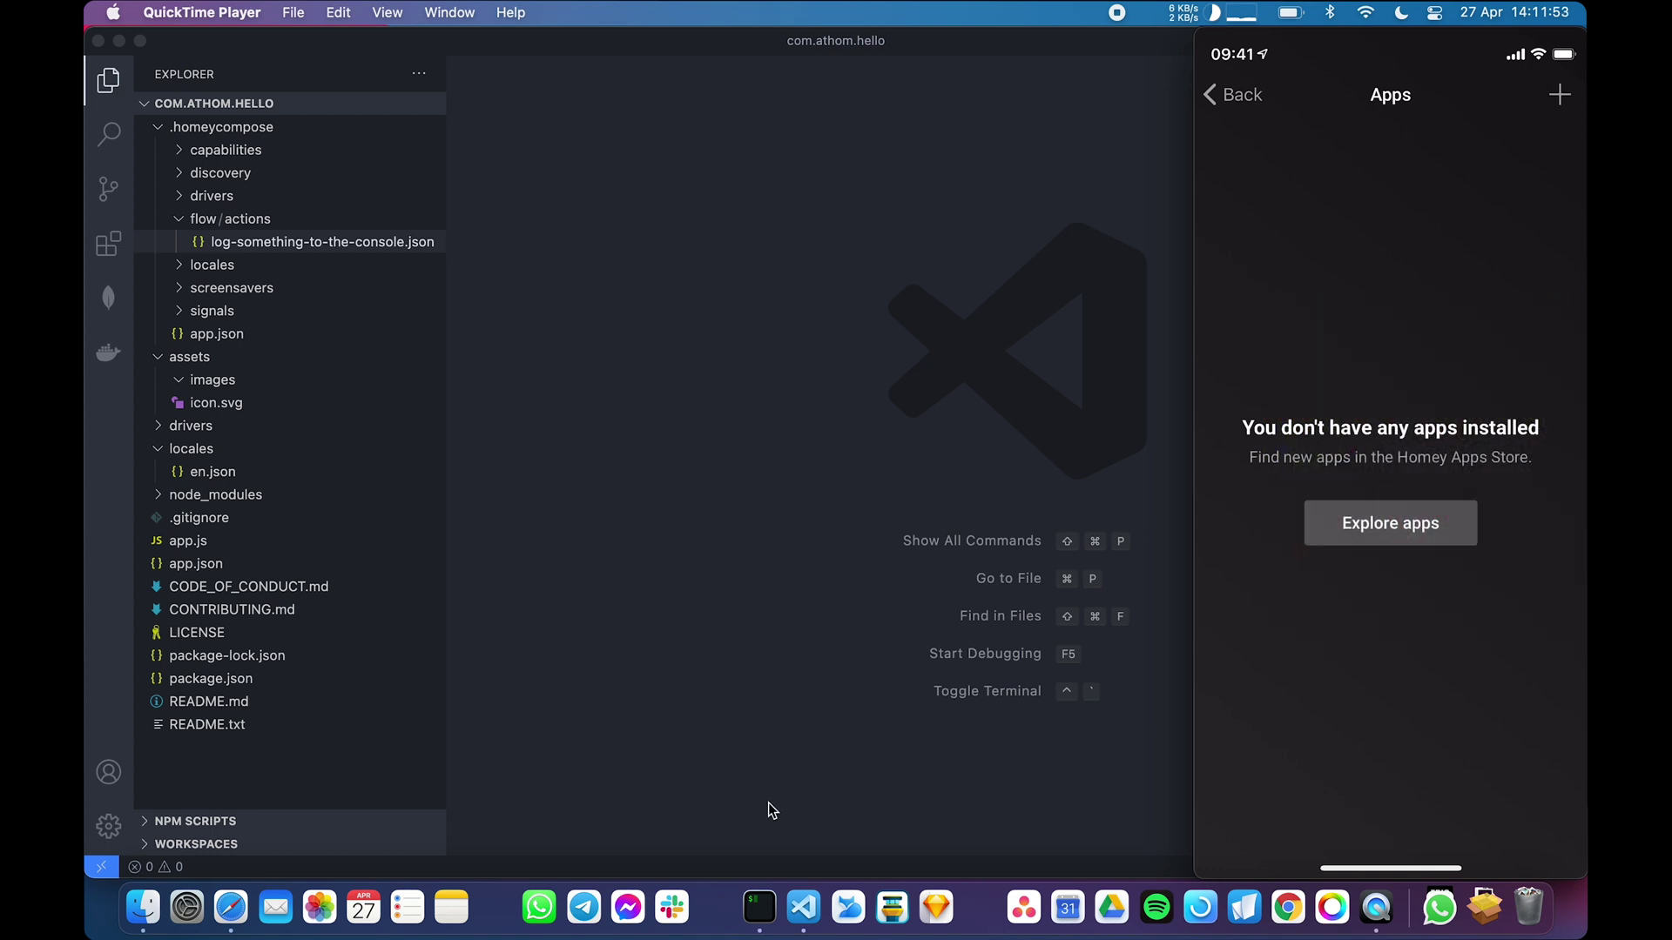
Run homey app run in iTerm2 and highlight the line reporting the added Flow card
{"action": "left_click", "coordinate": [759, 914]}
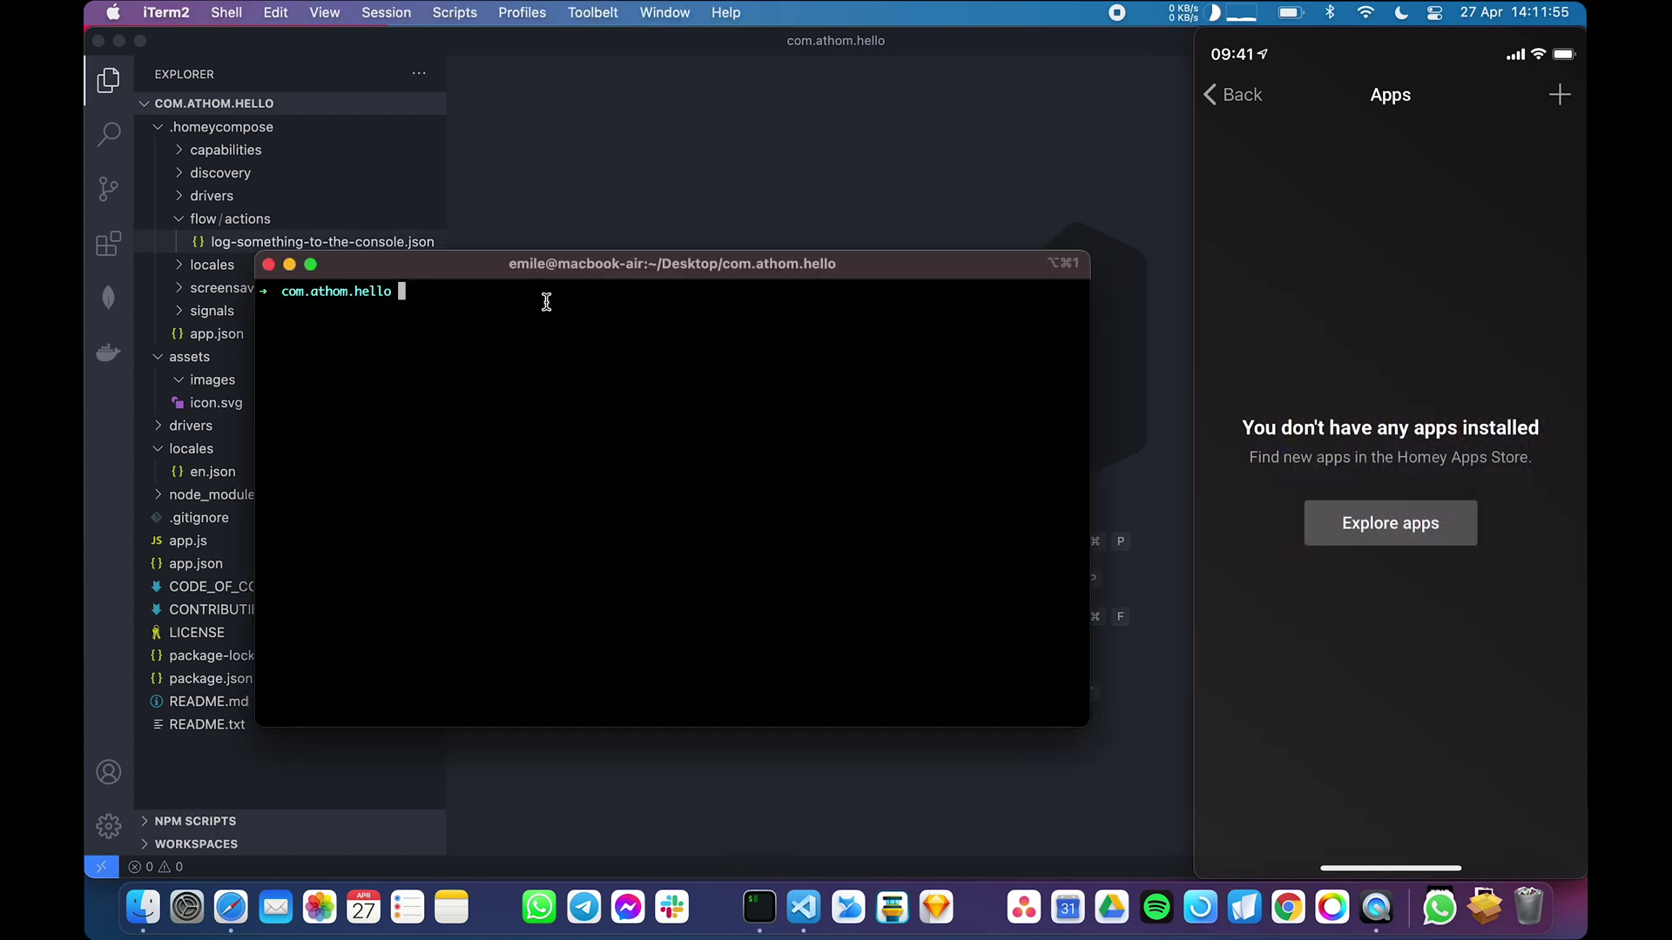
{"action": "type", "text": "homey app run"}
{"action": "key", "text": "Return"}
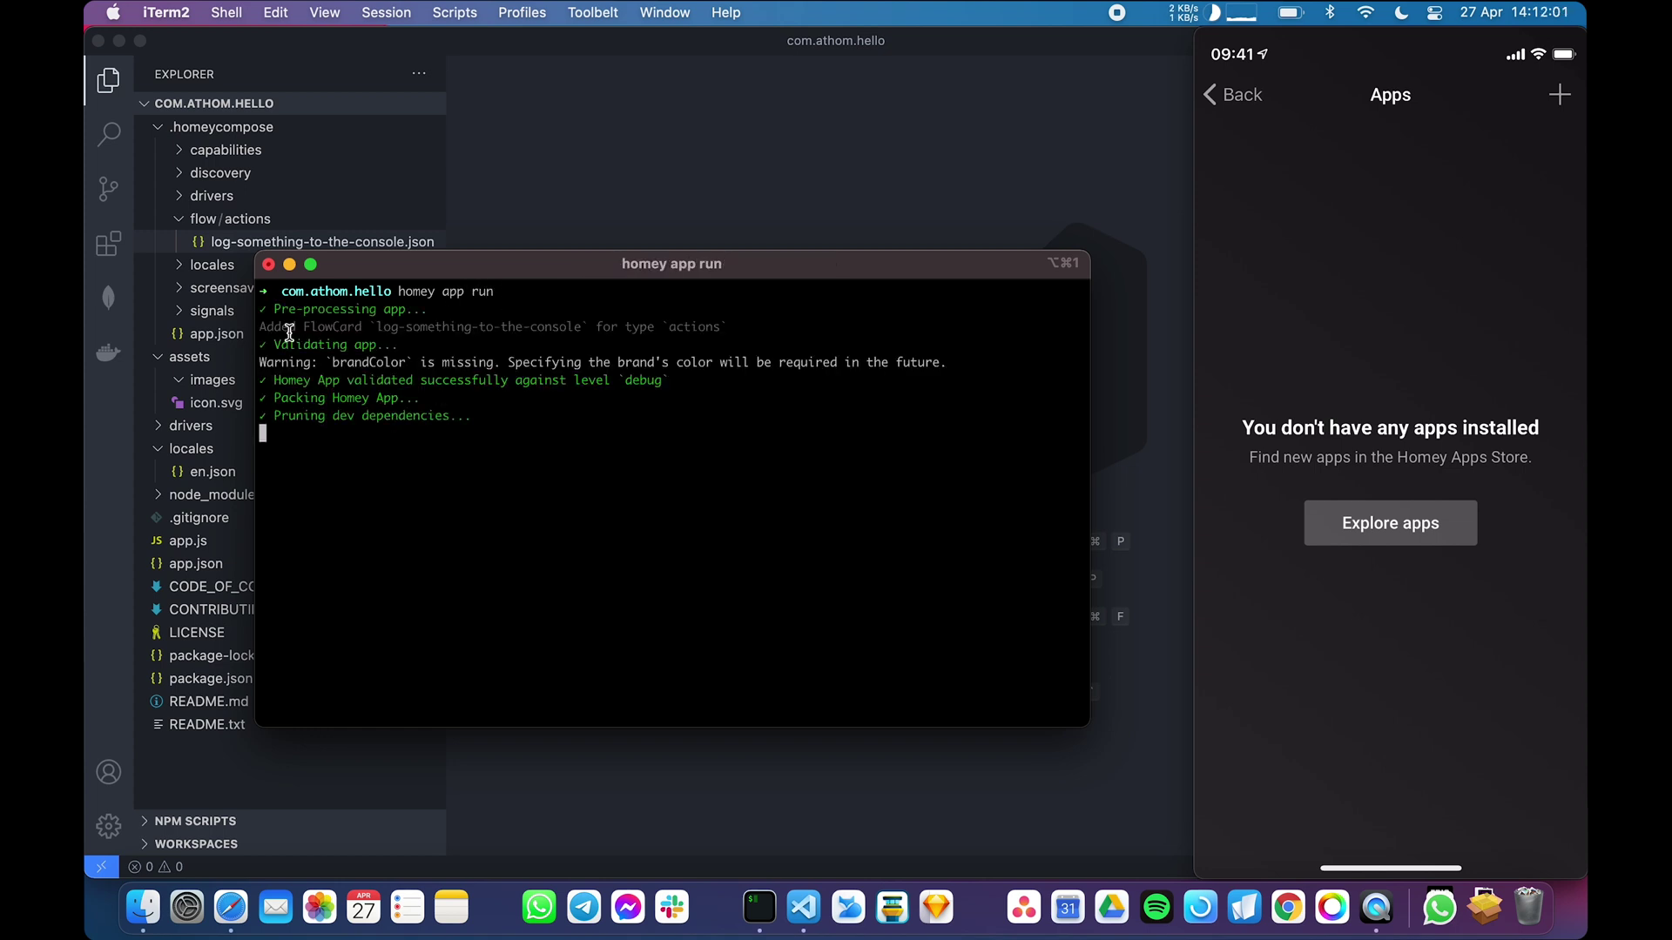
{"action": "left_click_drag", "start_coordinate": [262, 326], "coordinate": [705, 321]}
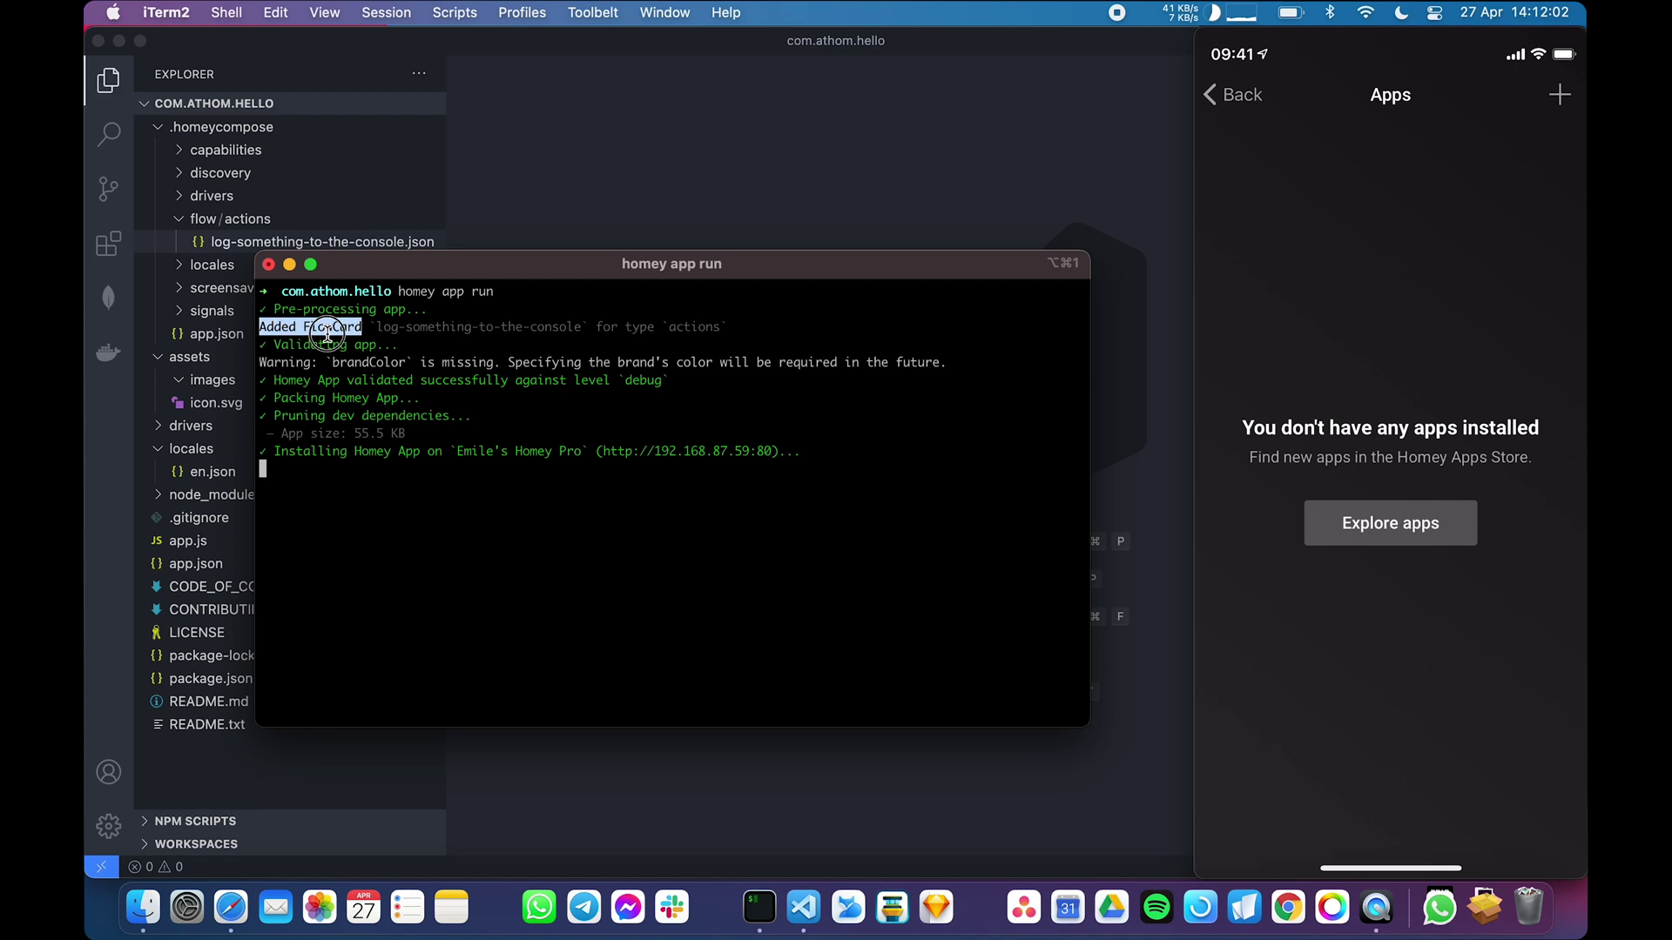
{"action": "left_click", "coordinate": [715, 328]}
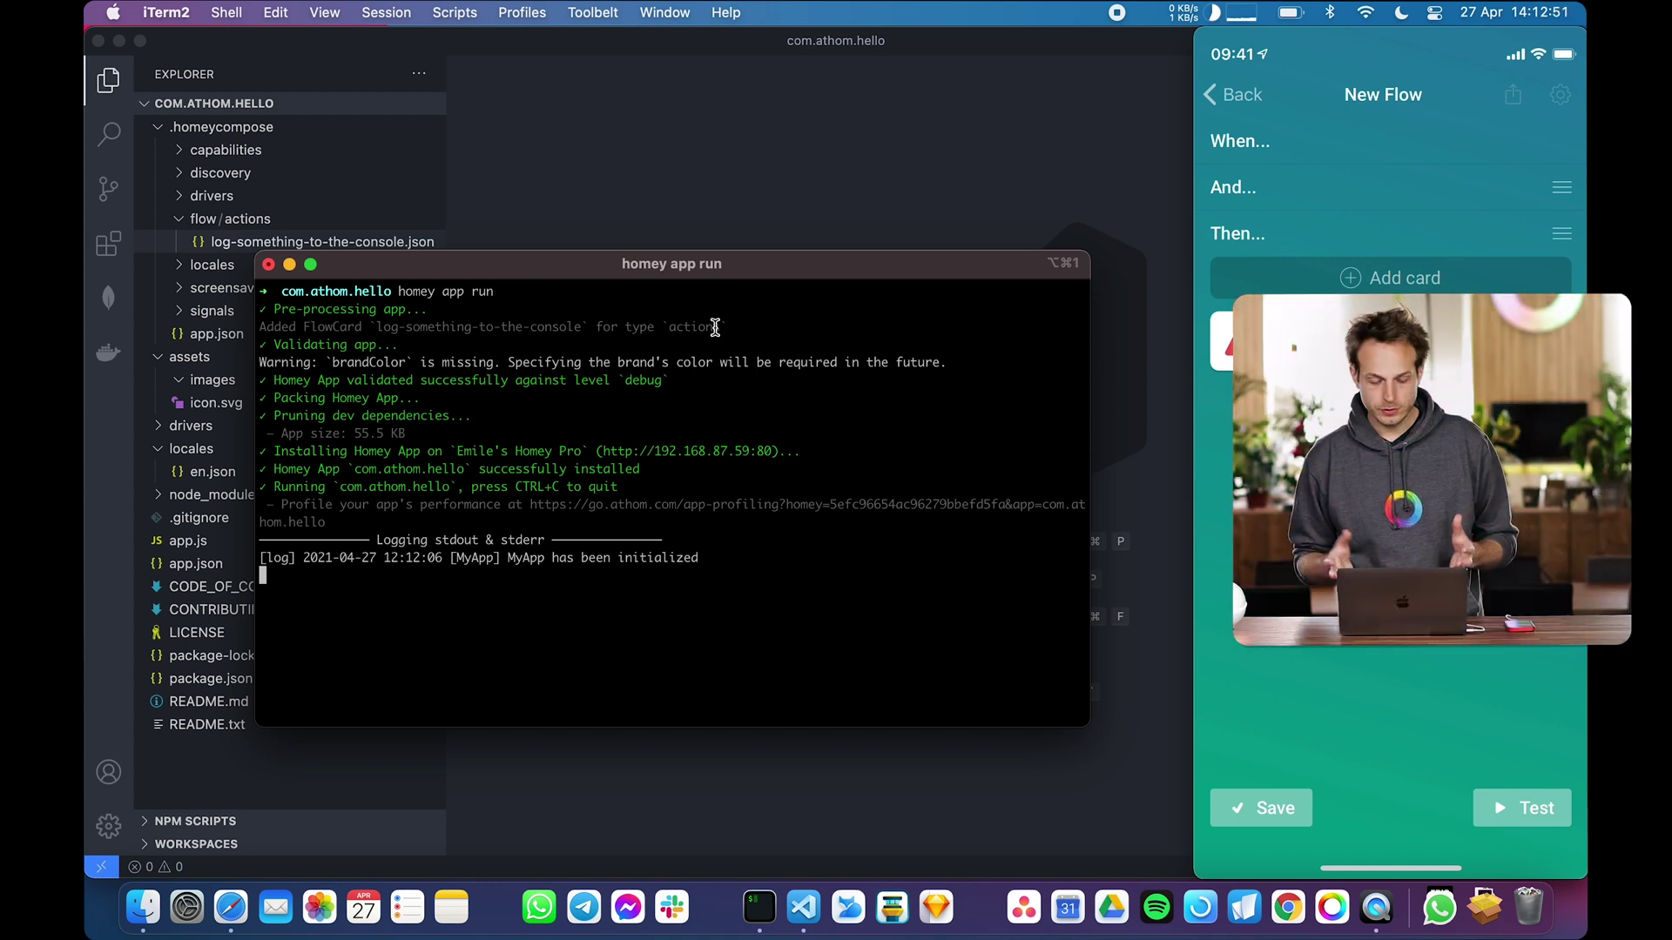
Stop the running app, open app.js and add blank lines inside onInit
{"action": "key", "text": "ctrl+c"}
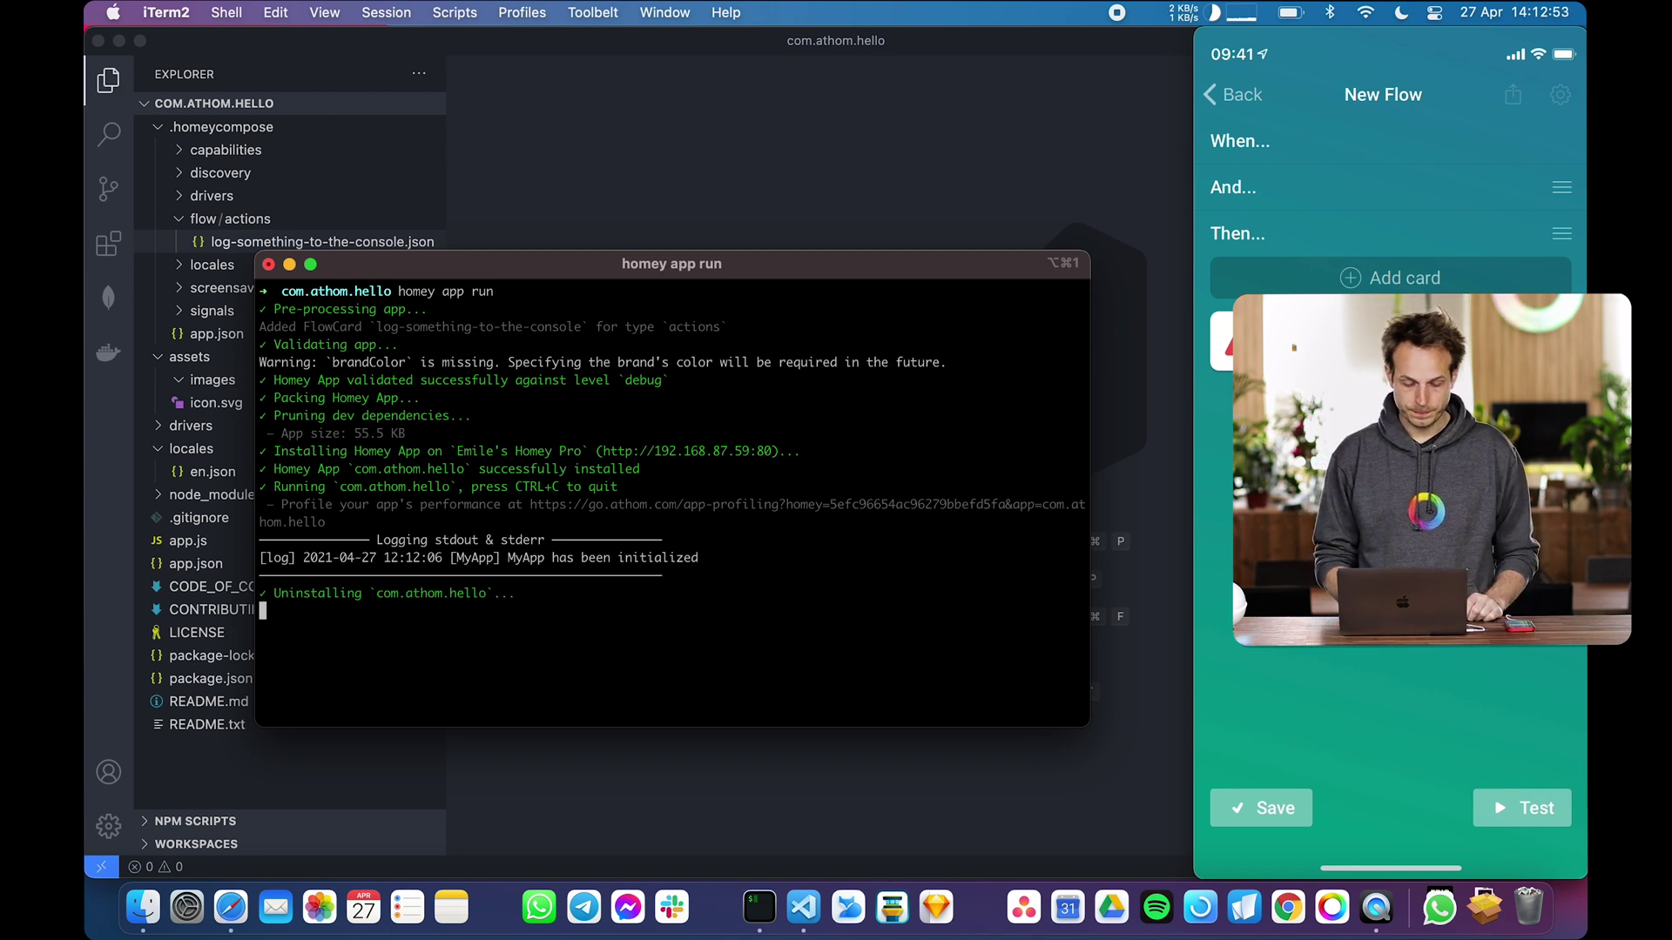
{"action": "left_click", "coordinate": [763, 170]}
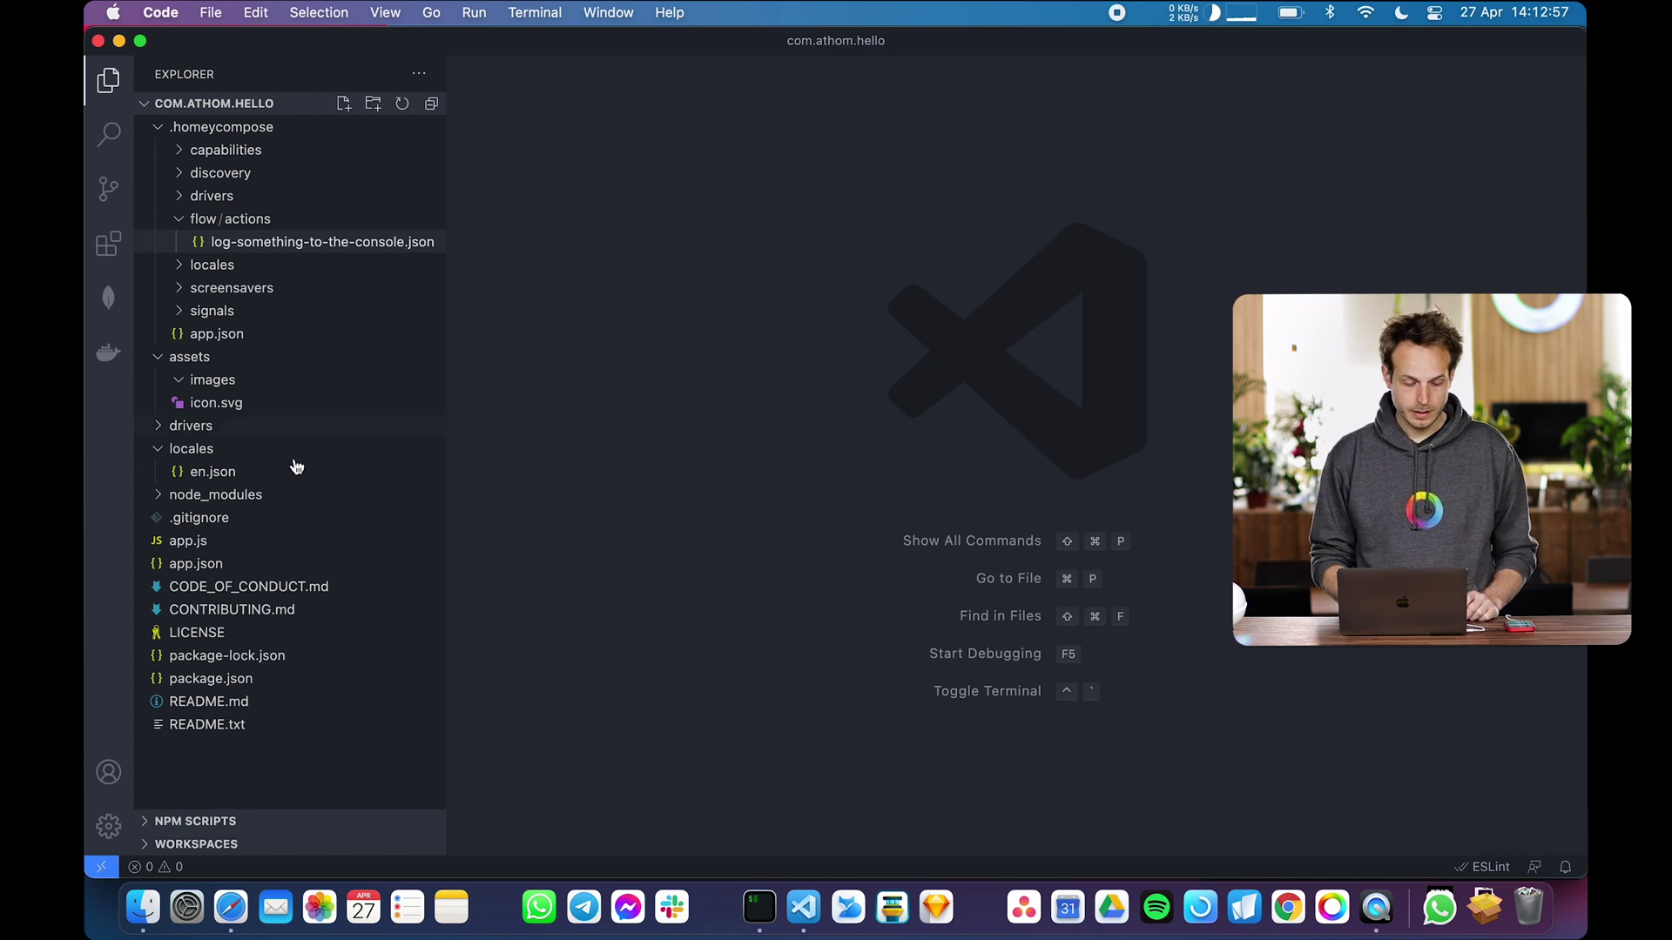
{"action": "left_click", "coordinate": [197, 541]}
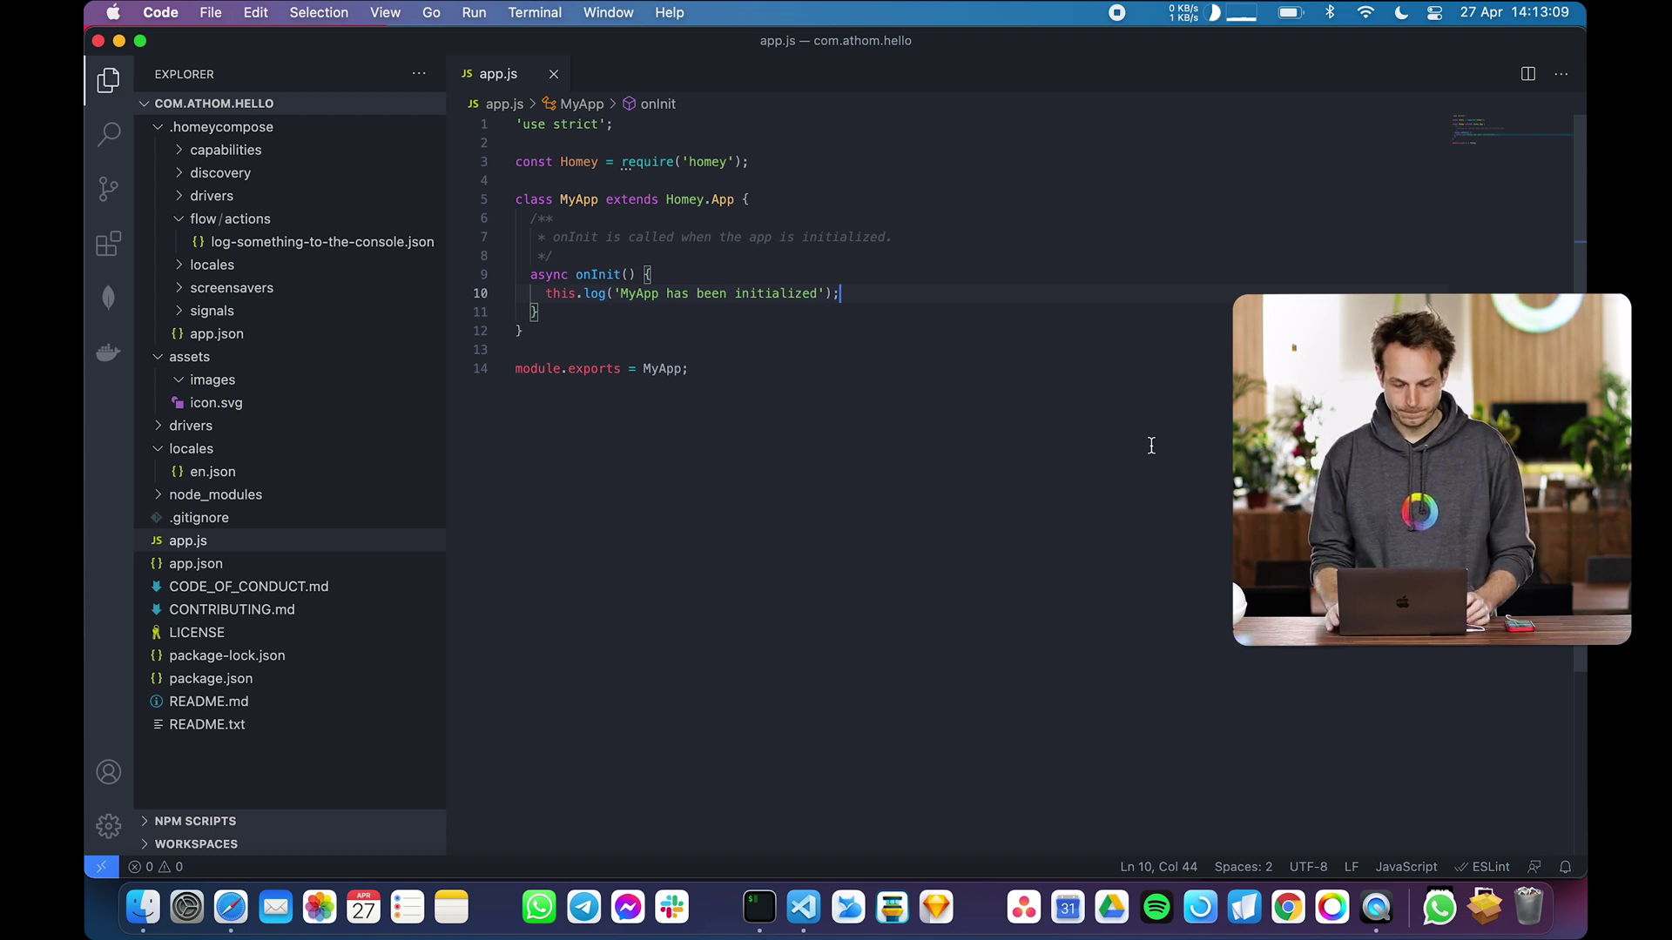
{"action": "key", "text": "Return"}
{"action": "key", "text": "Return"}
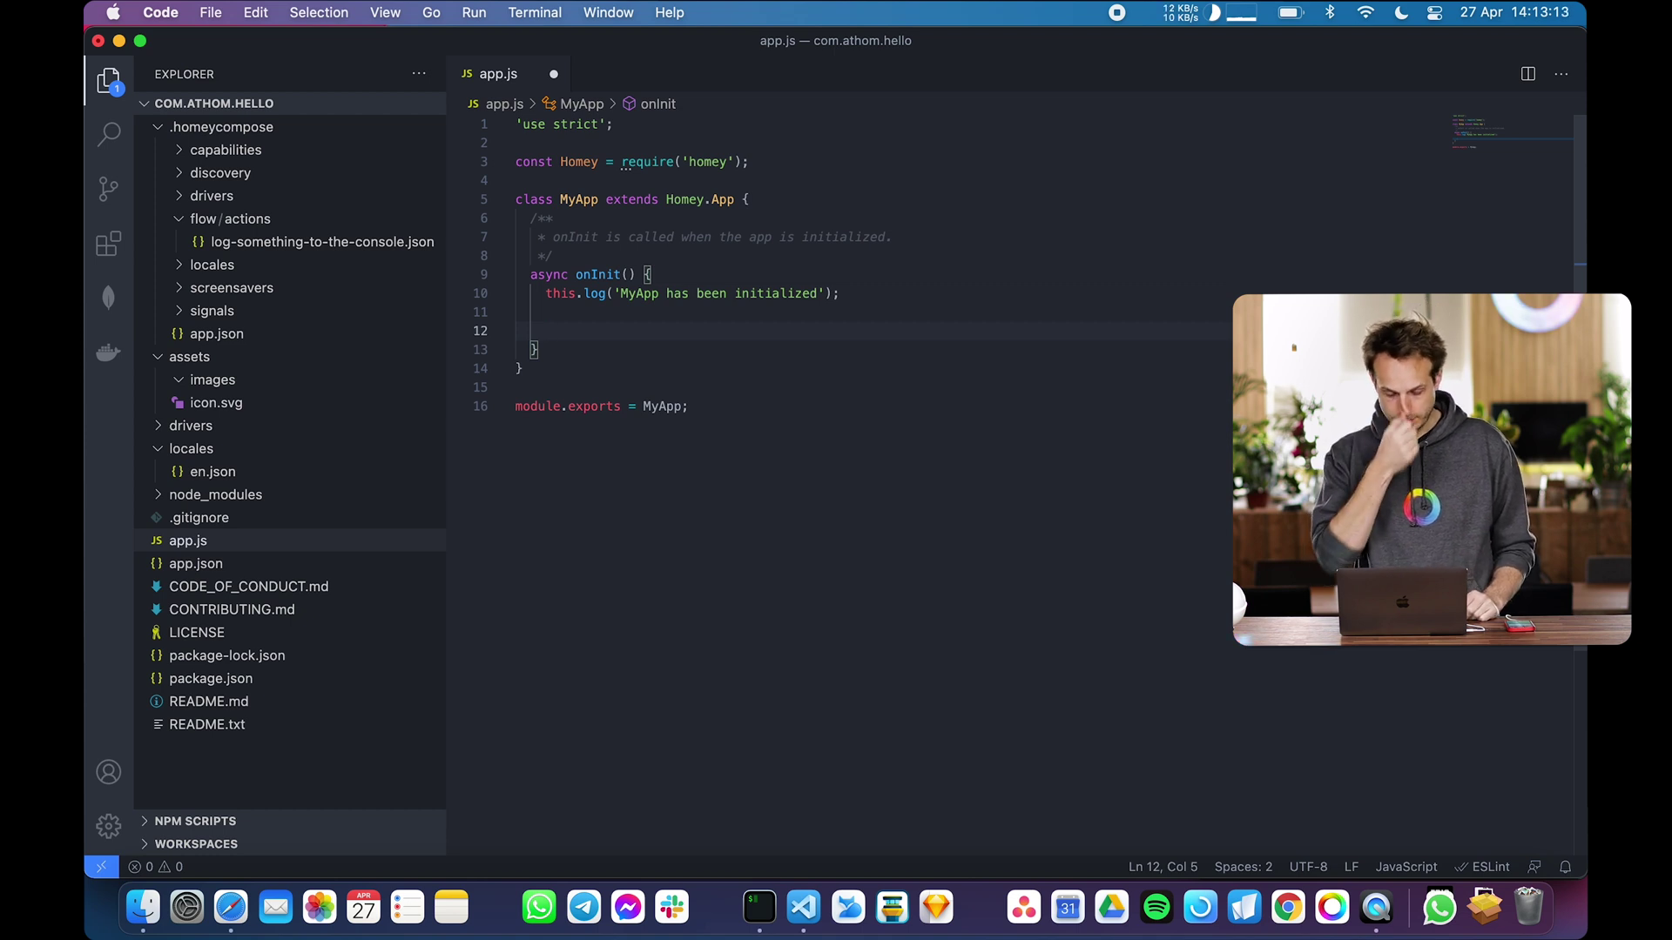
{"action": "type", "text": "this.homey"}
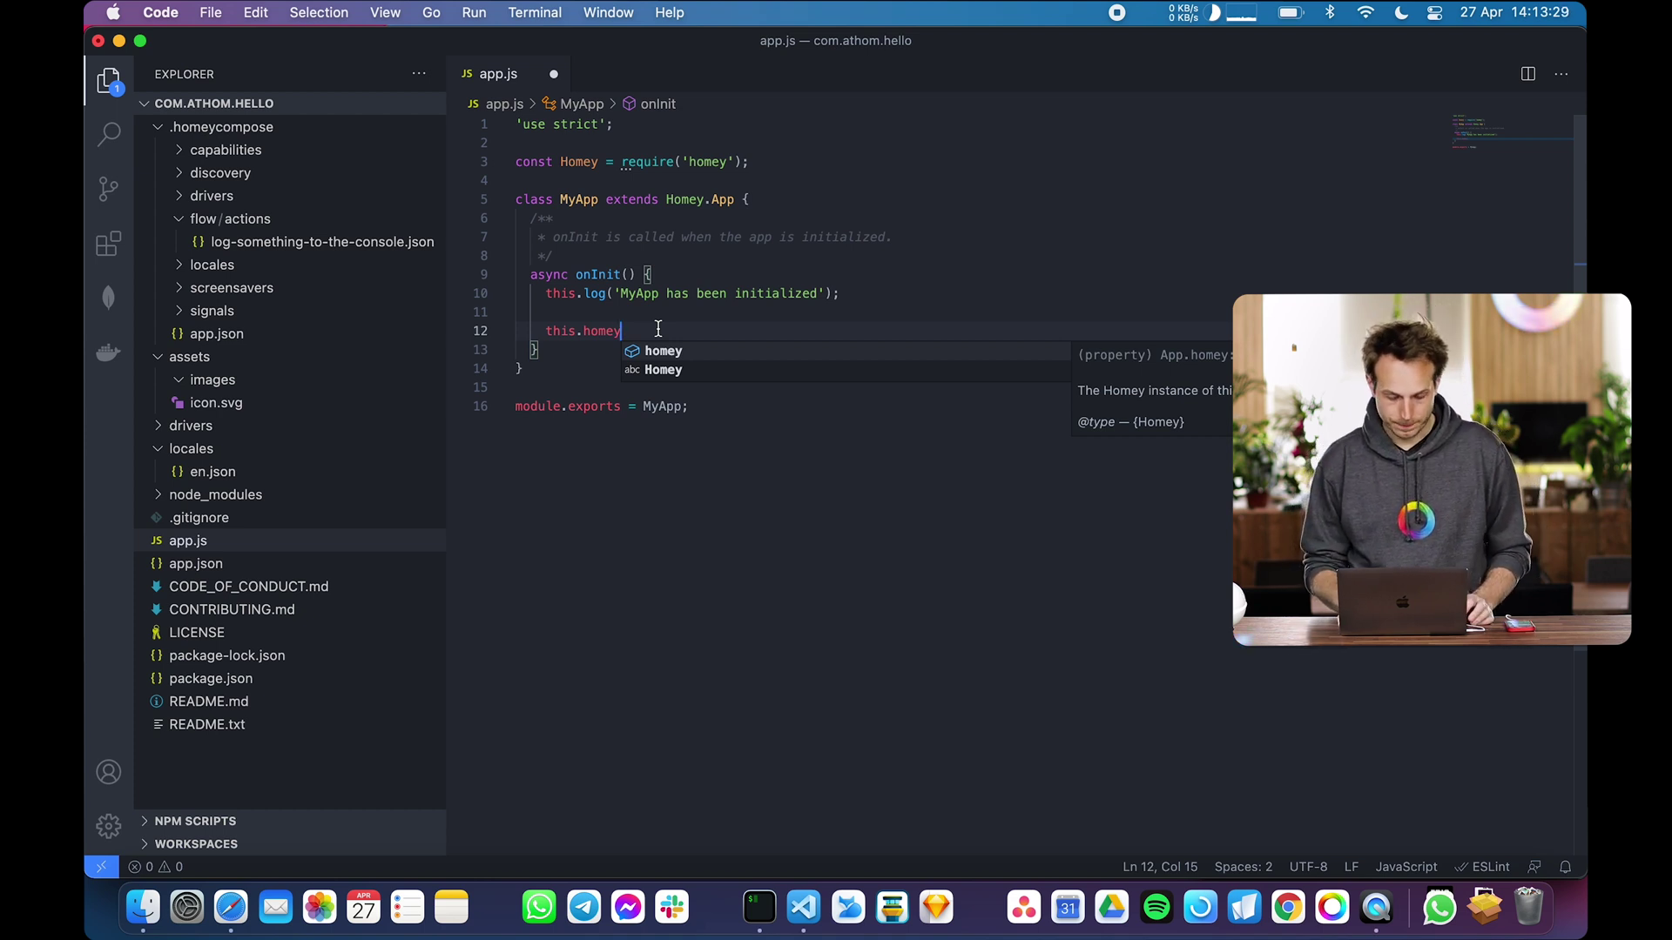
{"action": "type", "text": "."}
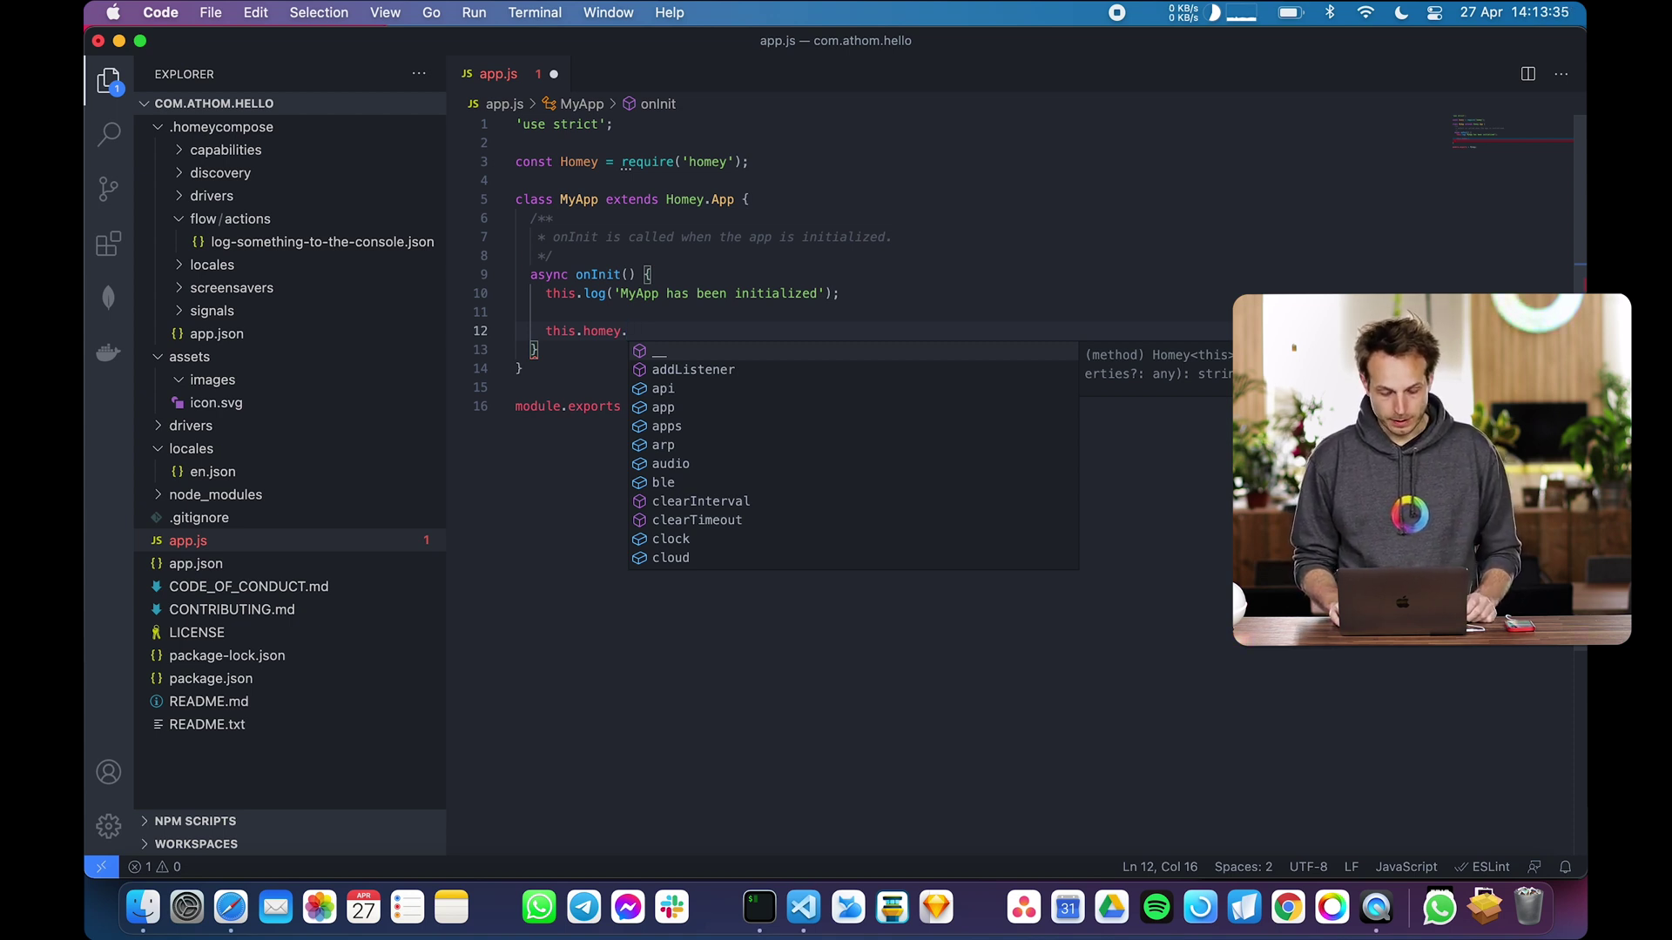
{"action": "type", "text": "flow"}
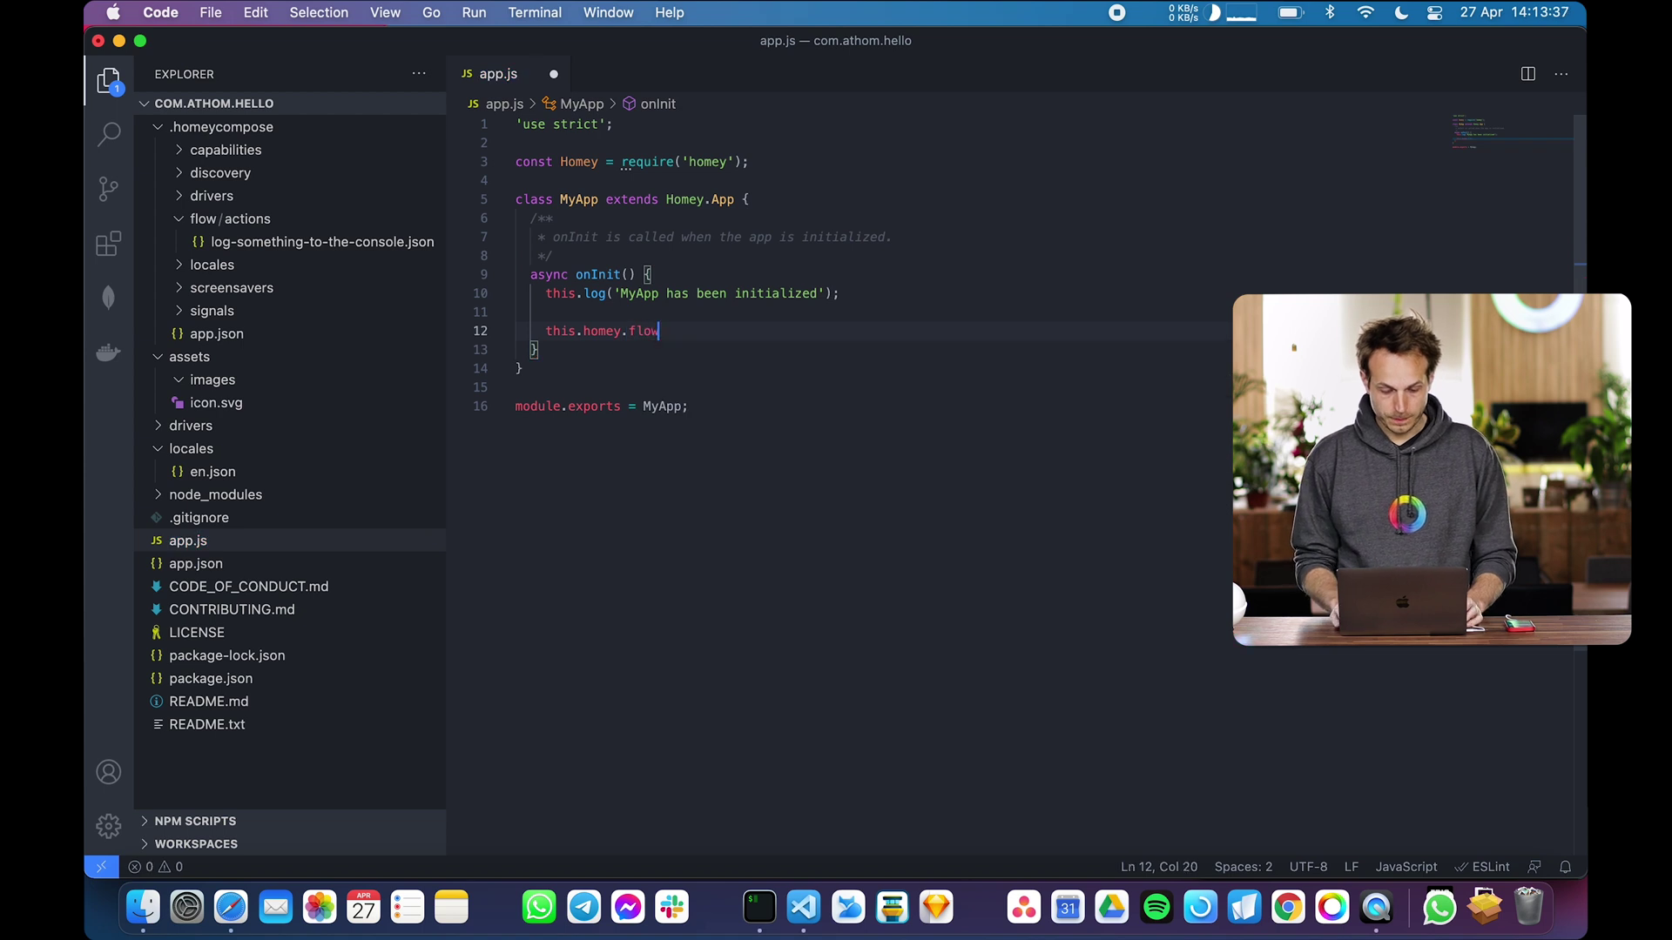
{"action": "type", "text": ".getA"}
Write const card = this.homey.flow.getActionCard() with the 'log-something-to-the-console' id copied from the card JSON
{"action": "key", "text": "Return"}
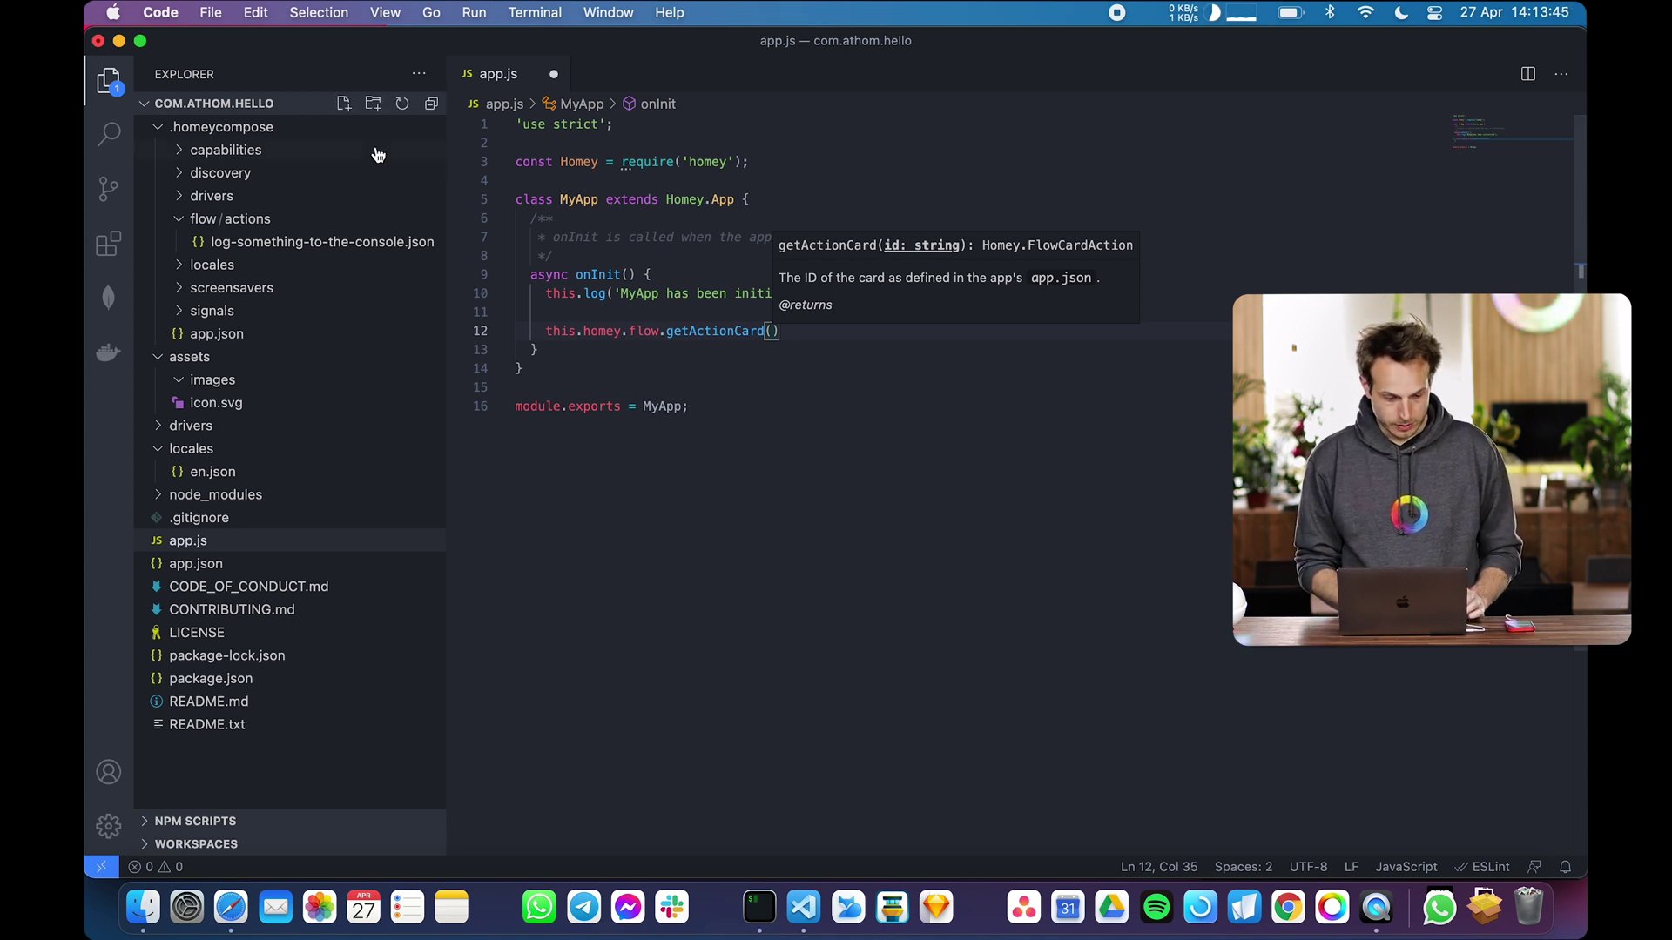
{"action": "left_click", "coordinate": [294, 244]}
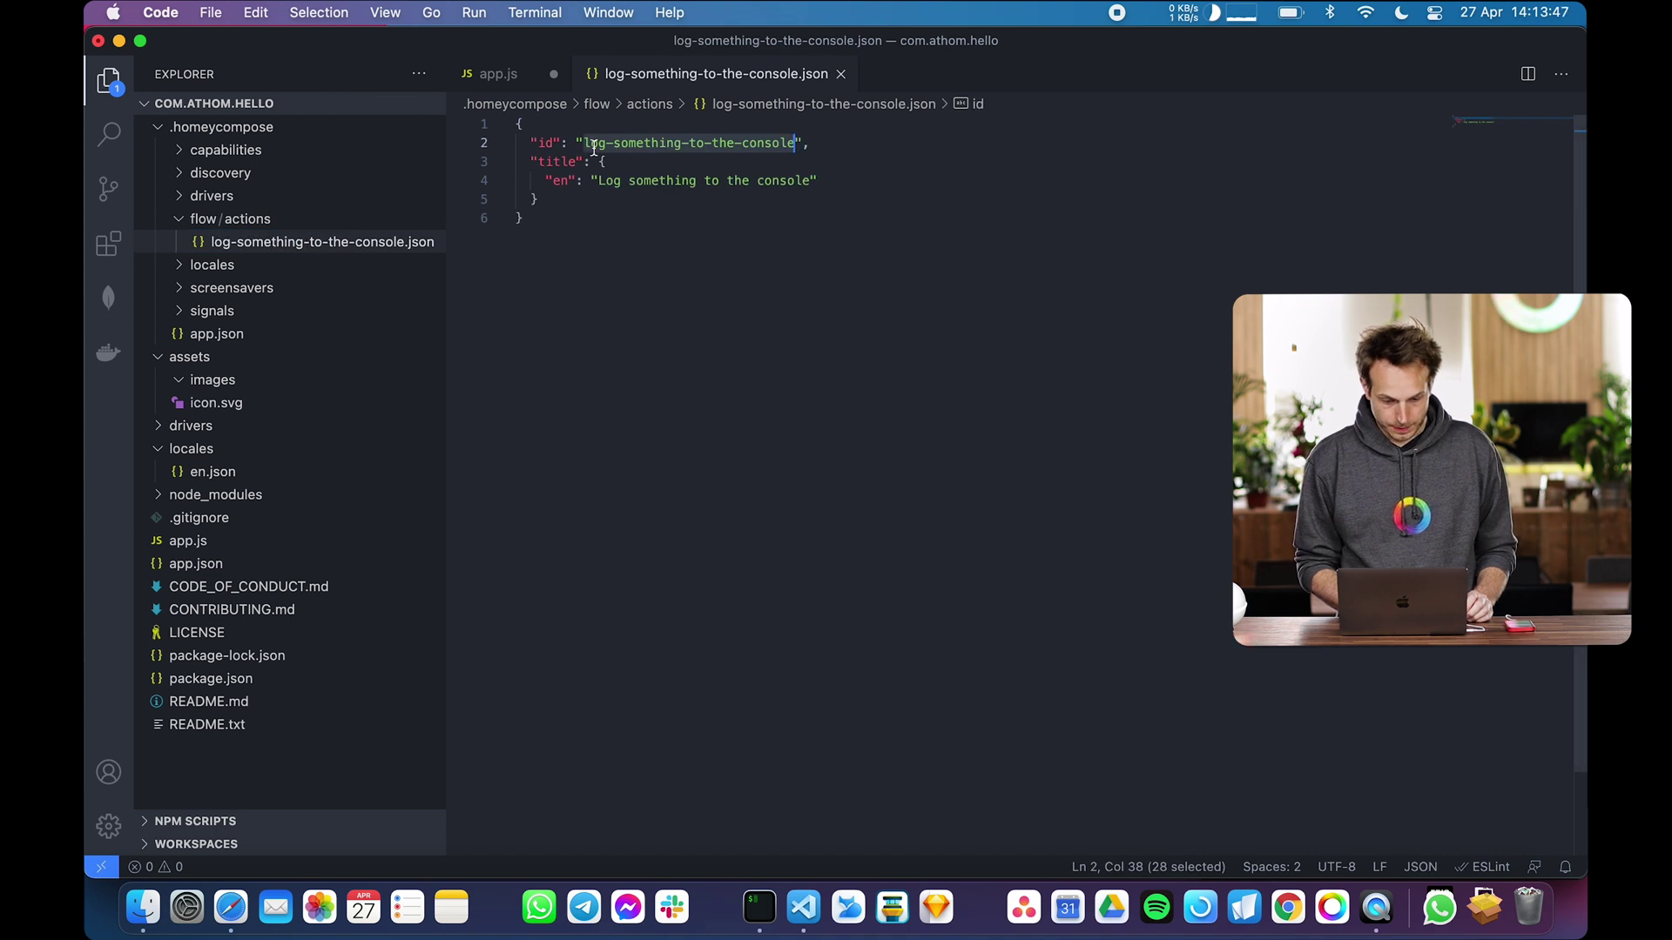
{"action": "left_click_drag", "start_coordinate": [591, 143], "coordinate": [763, 149]}
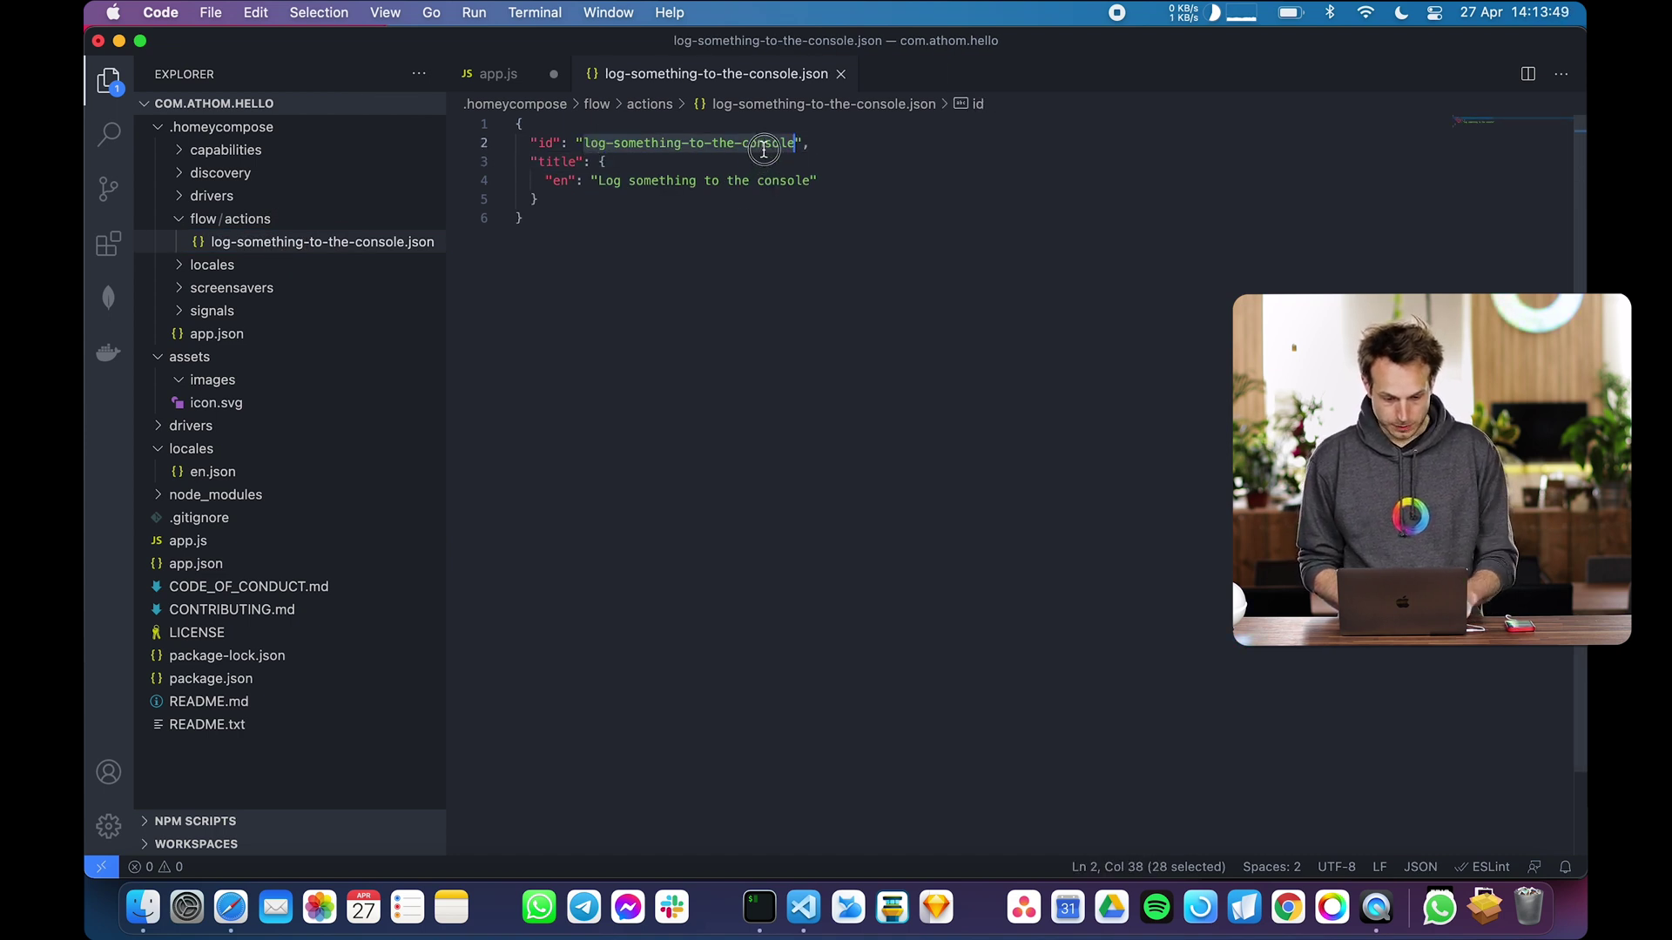
{"action": "left_click", "coordinate": [515, 75]}
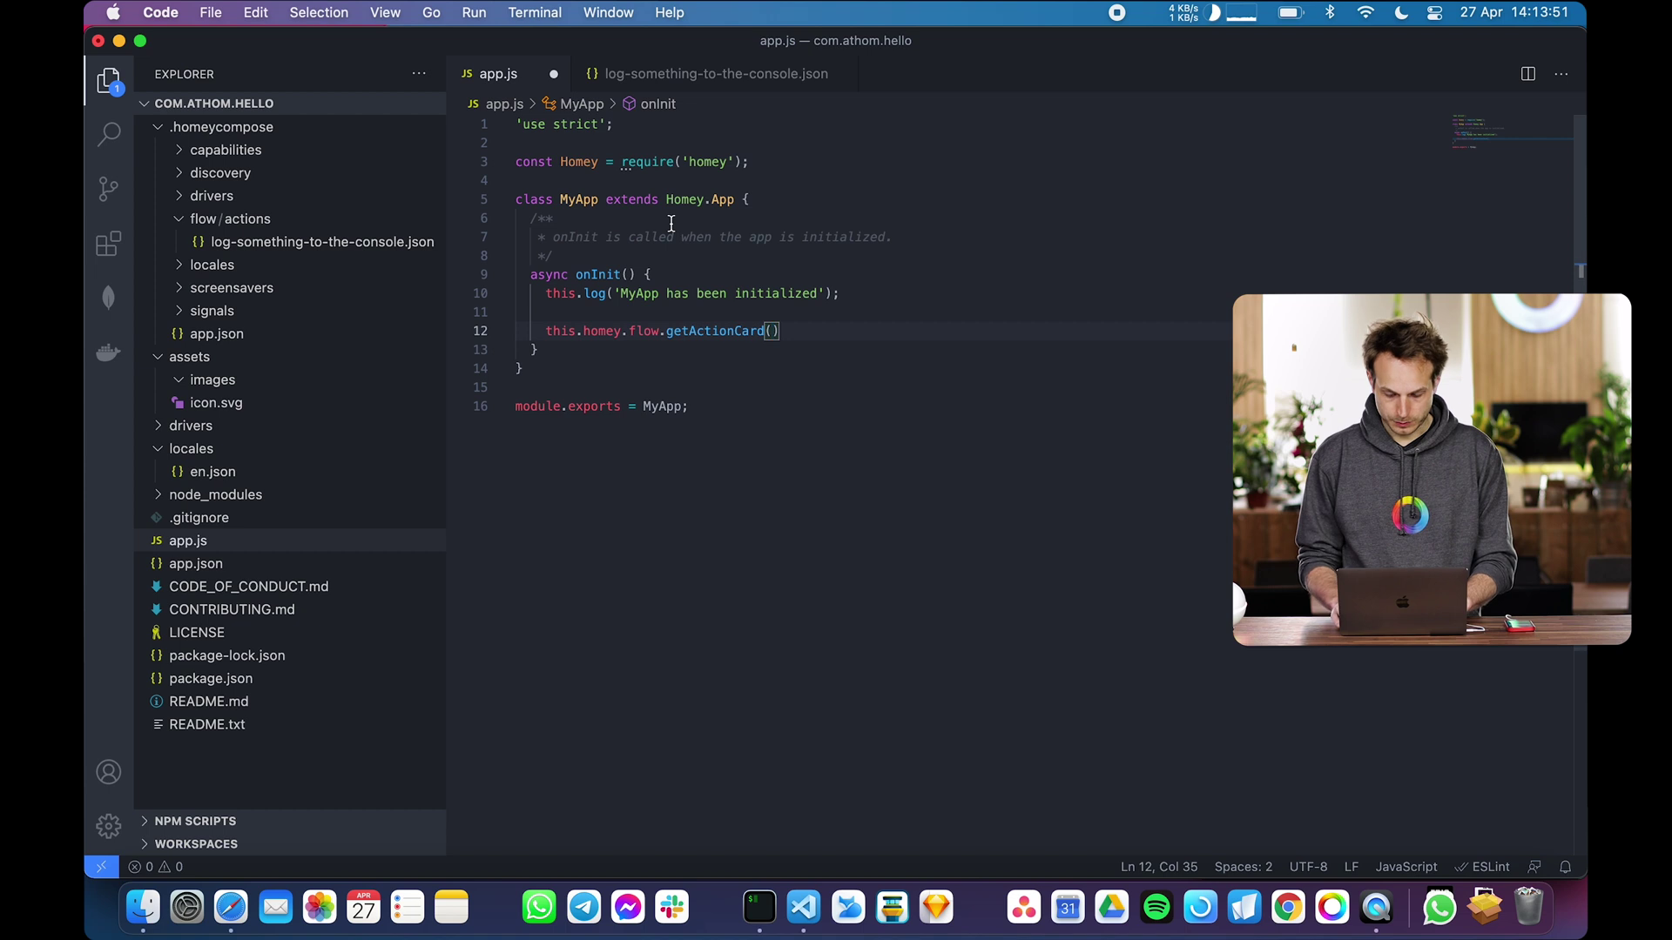
{"action": "type", "text": "'log-something-to-the-console'"}
{"action": "key", "text": "super+Left"}
{"action": "type", "text": "const card ="}
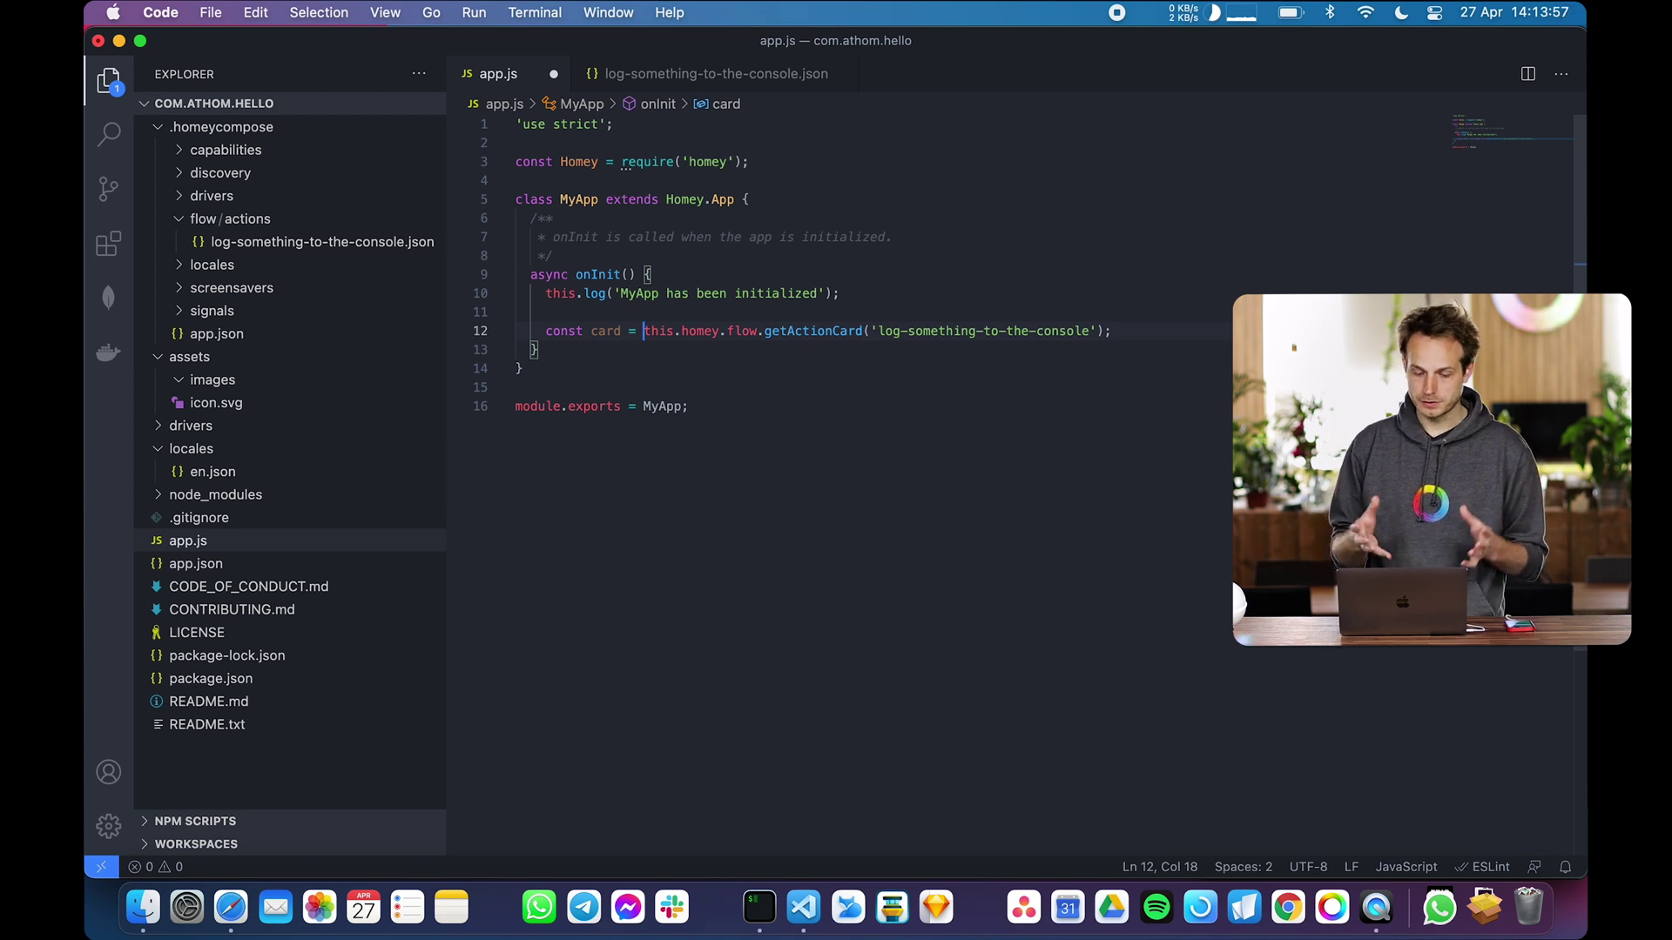
Add a card.registerRunListener(async () => {}) call on a new line below line 12
{"action": "double_click", "coordinate": [604, 331]}
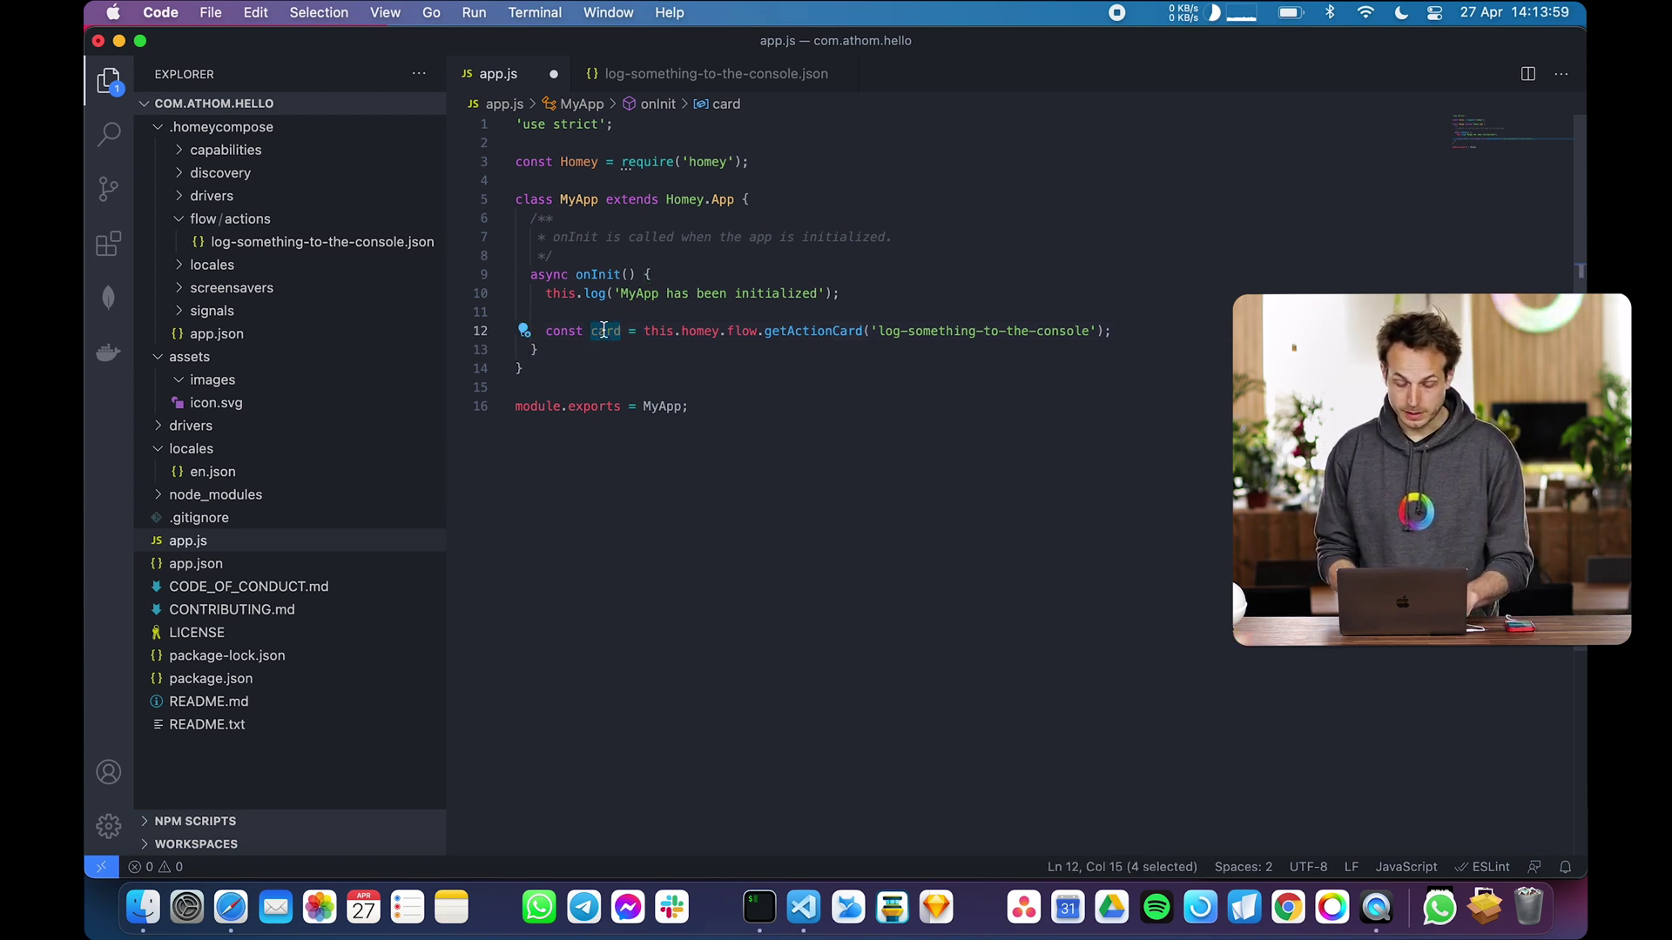
{"action": "key", "text": "End"}
{"action": "key", "text": "Return"}
{"action": "type", "text": ".regist"}
{"action": "key", "text": "Down"}
{"action": "key", "text": "Return"}
{"action": "type", "text": "("}
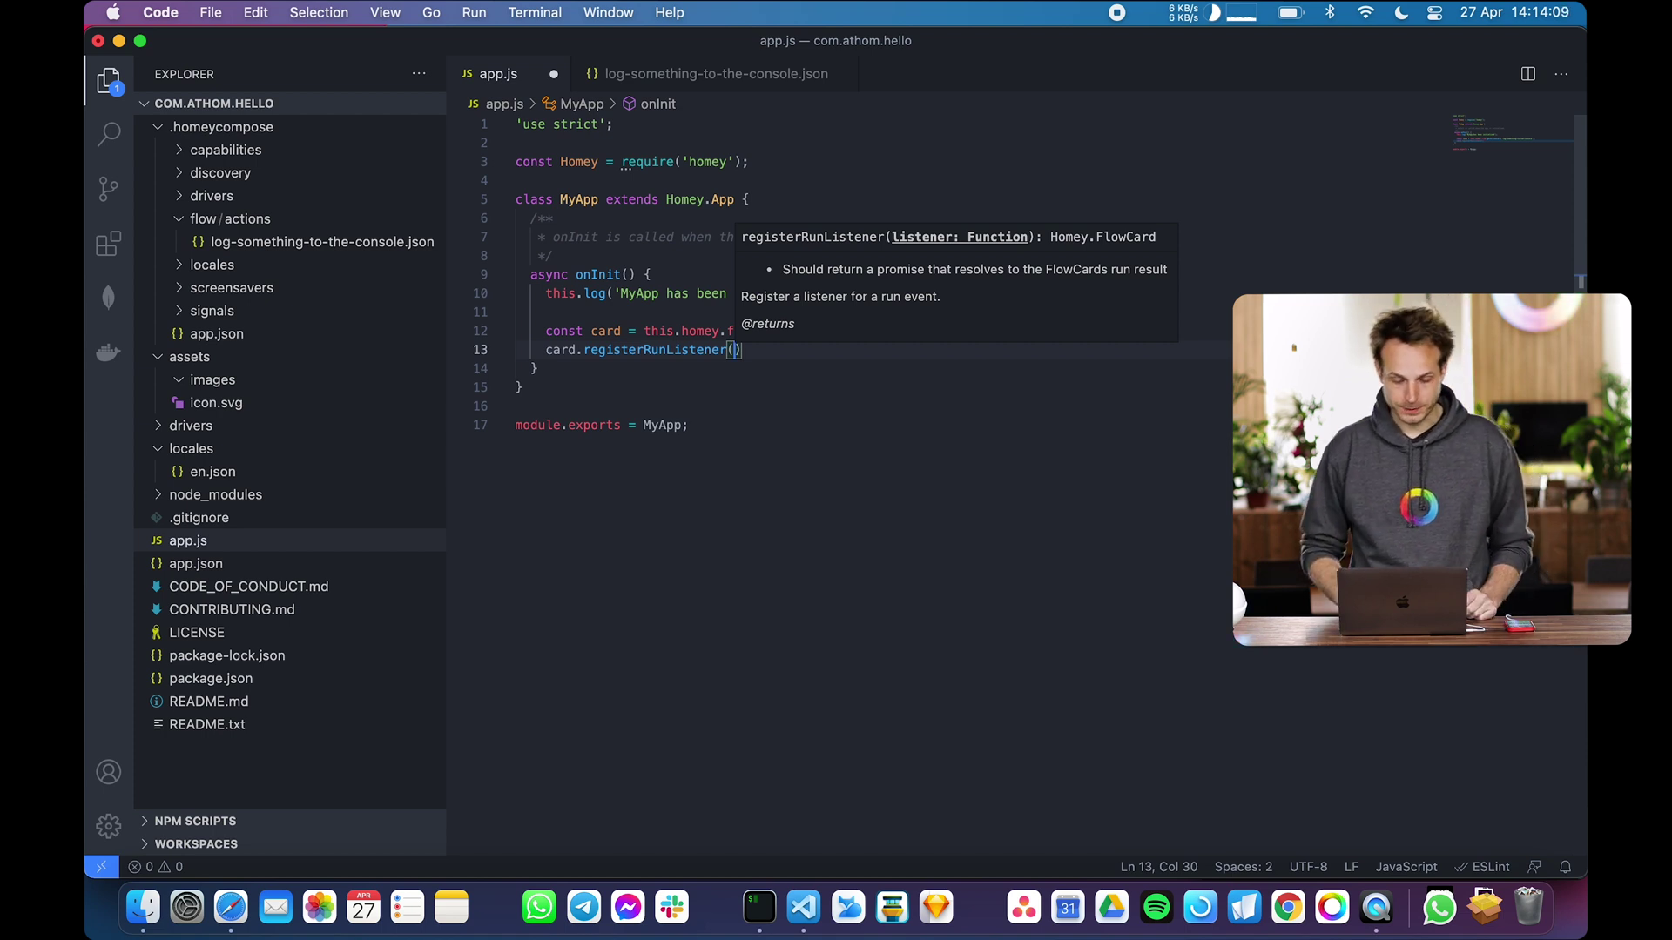
{"action": "type", "text": "async "}
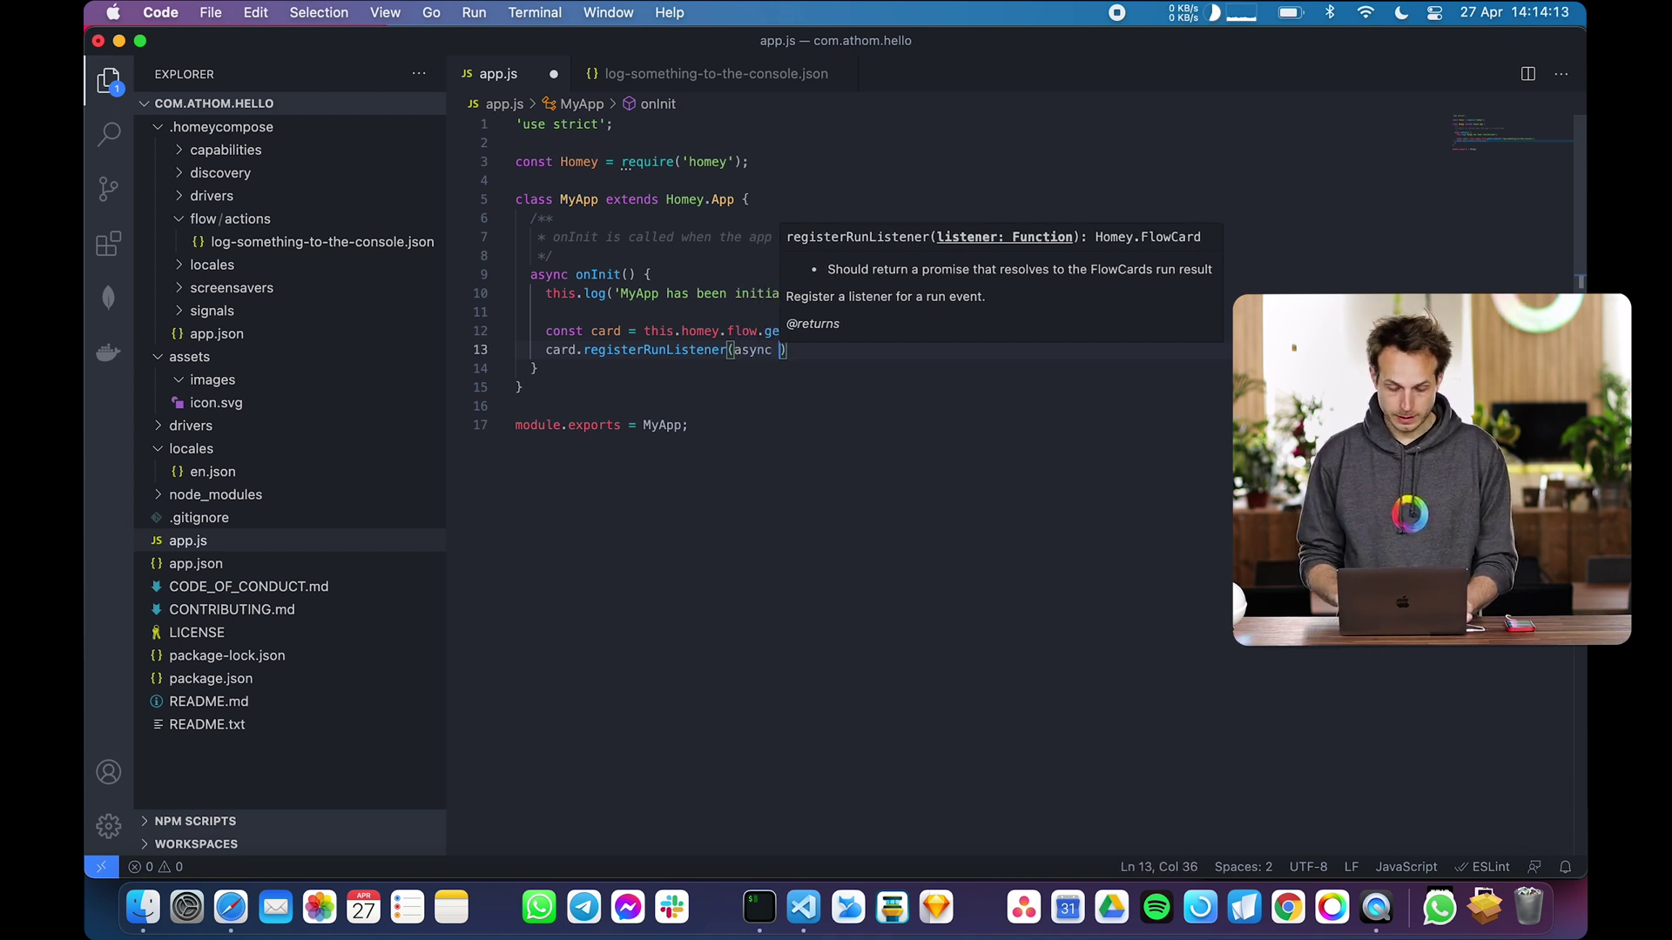
{"action": "type", "text": "("}
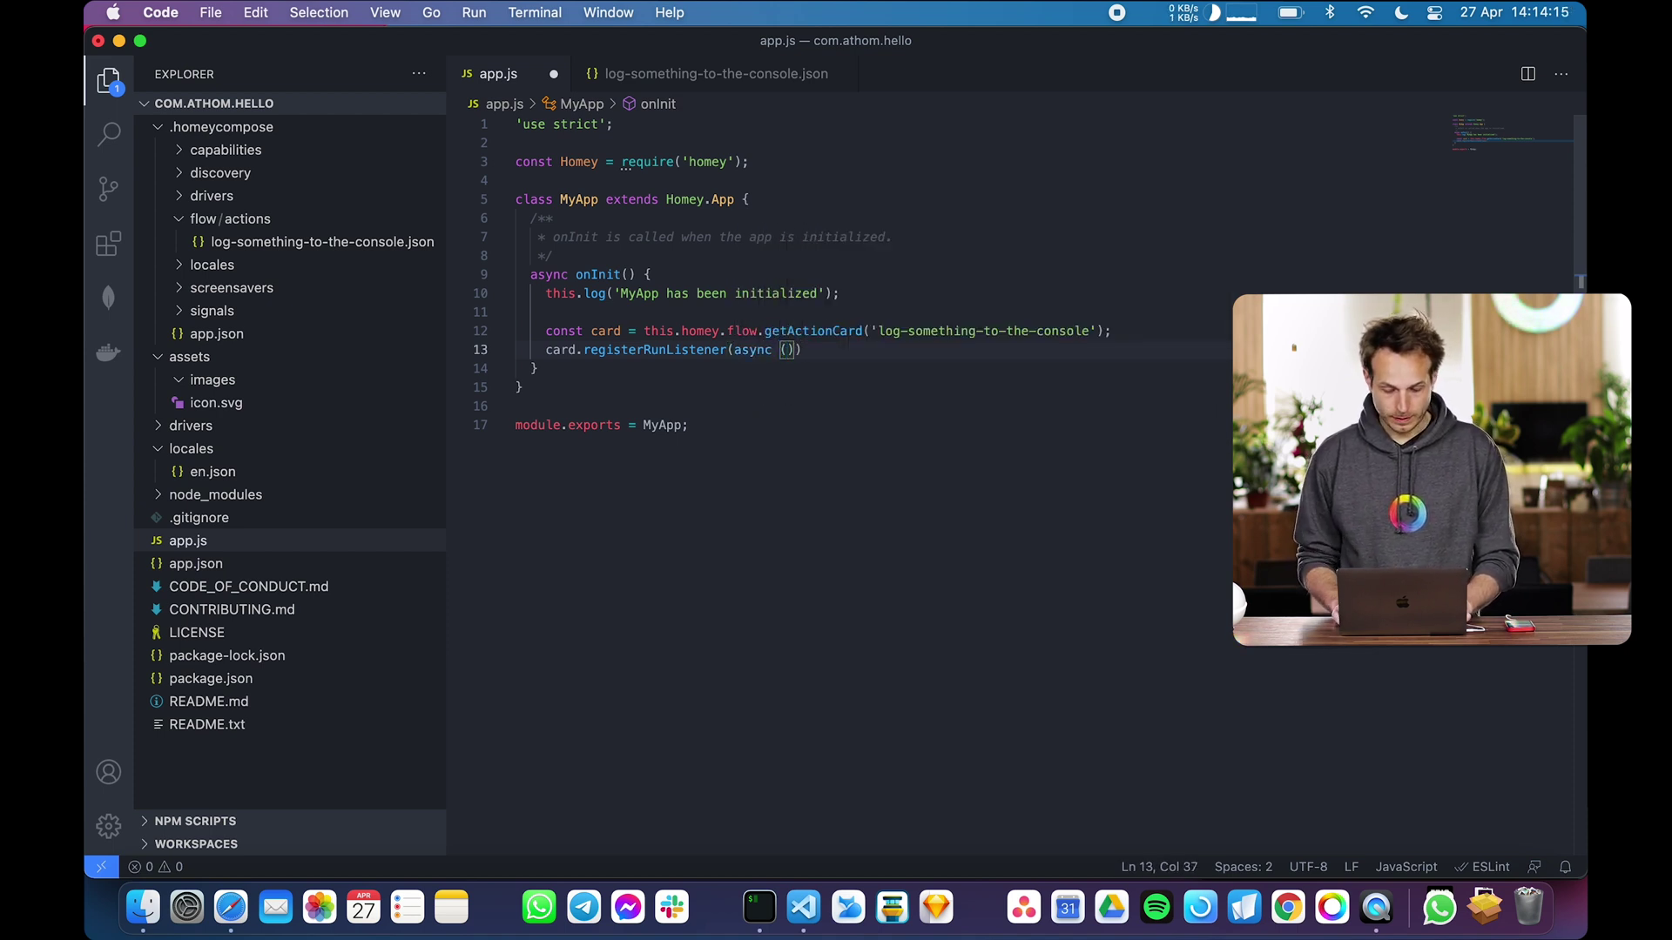
{"action": "type", "text": "=> {"}
Fill the listener body with this.log('Hello World!') and save app.js
{"action": "key", "text": "Return"}
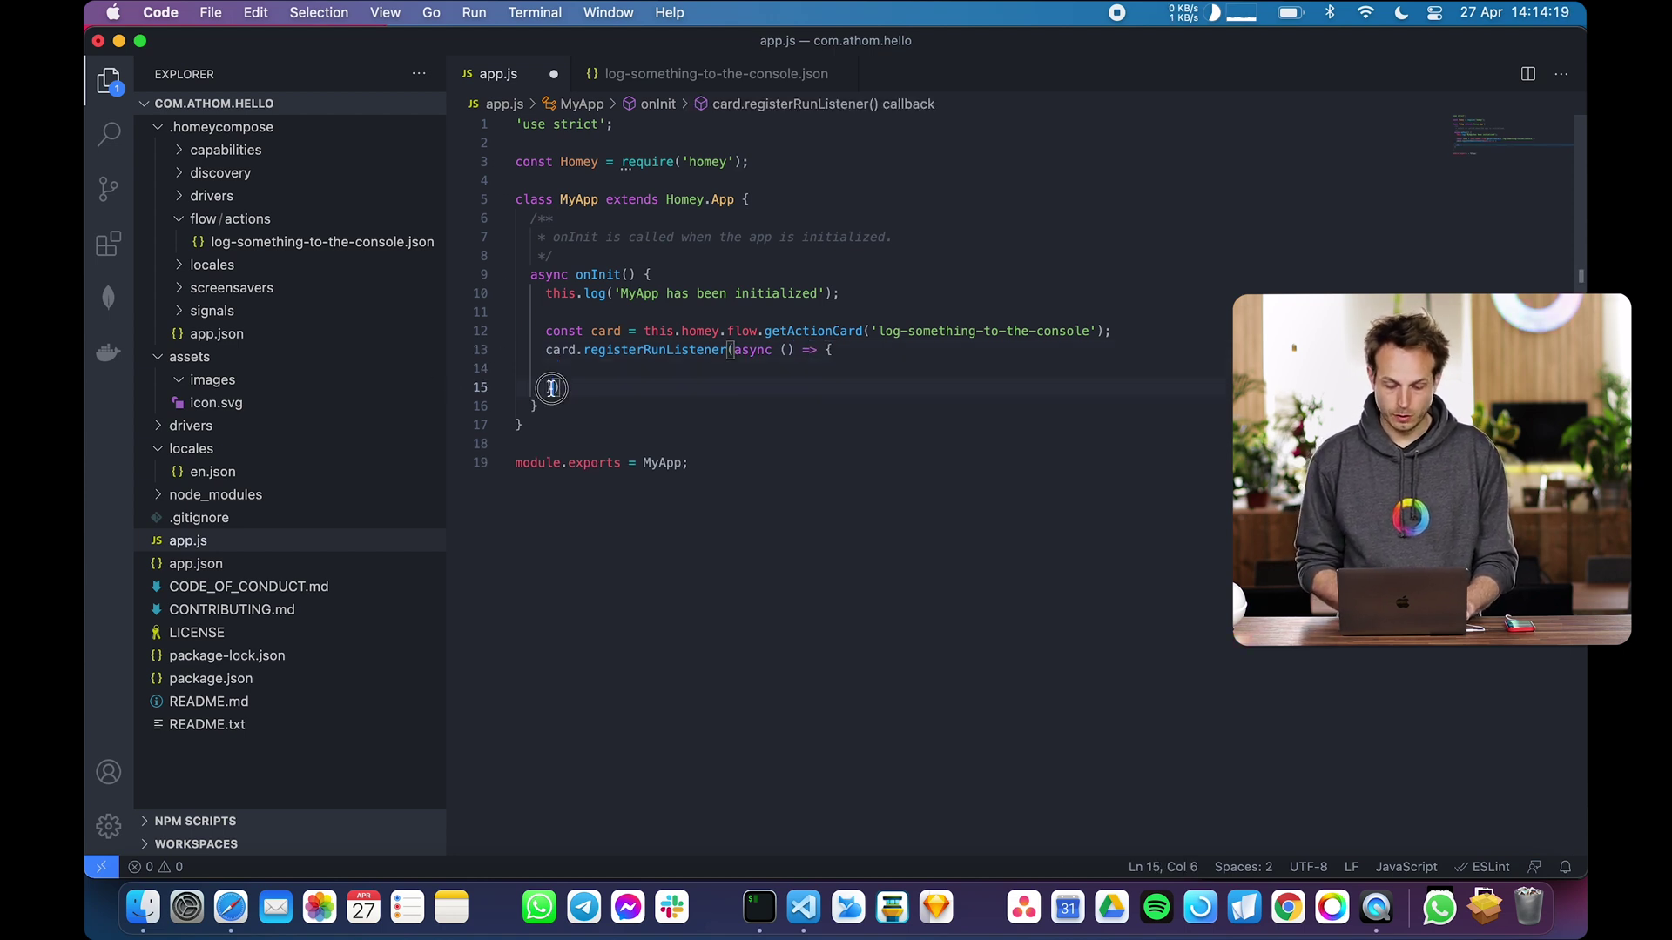
{"action": "left_click_drag", "start_coordinate": [549, 387], "coordinate": [773, 367]}
{"action": "left_click", "coordinate": [773, 367]}
{"action": "type", "text": "// ..."}
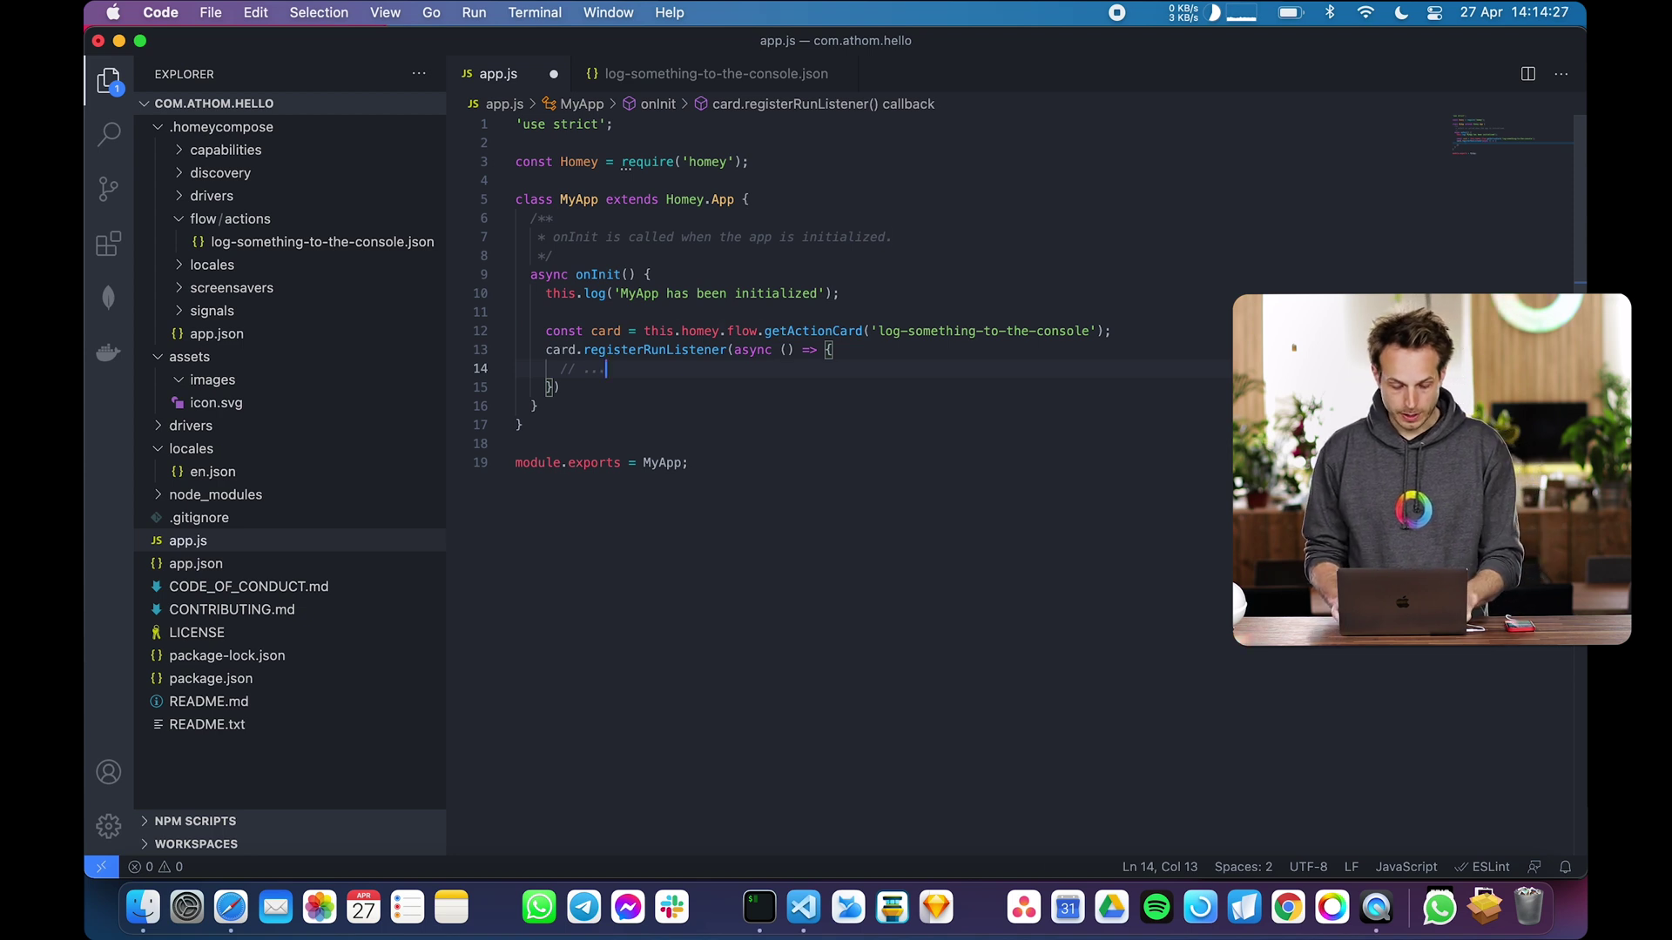
{"action": "key", "text": "BackSpace"}
{"action": "key", "text": "BackSpace"}
{"action": "key", "text": "BackSpace"}
{"action": "type", "text": "Log something"}
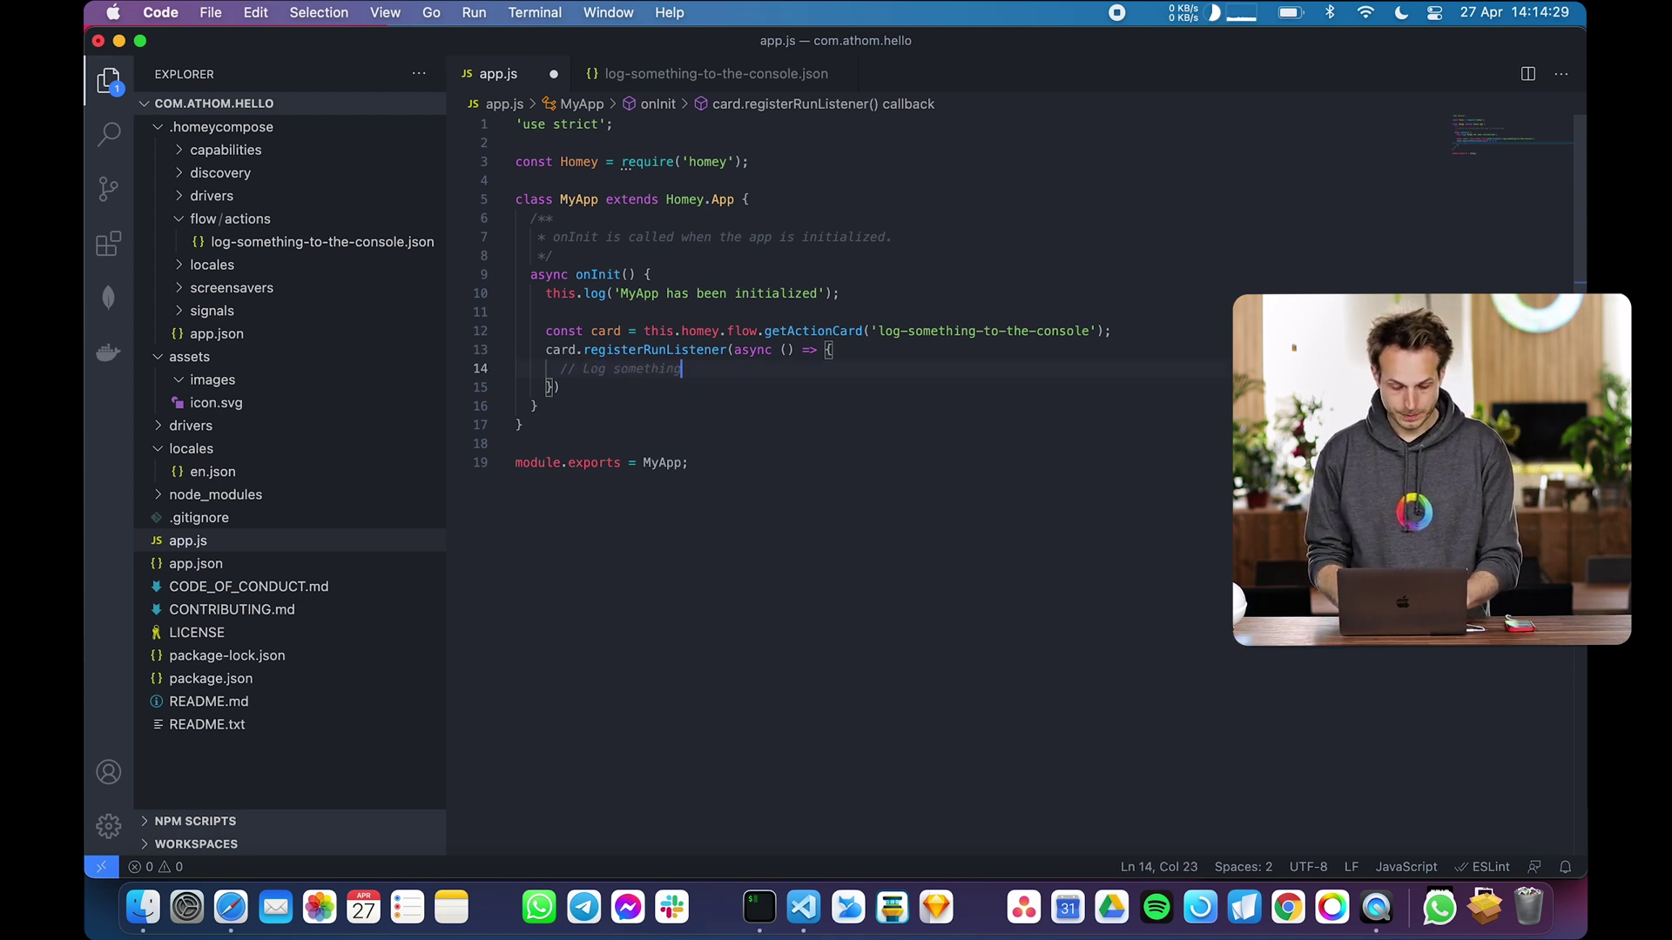
{"action": "key", "text": "Return"}
{"action": "type", "text": "this.log("}
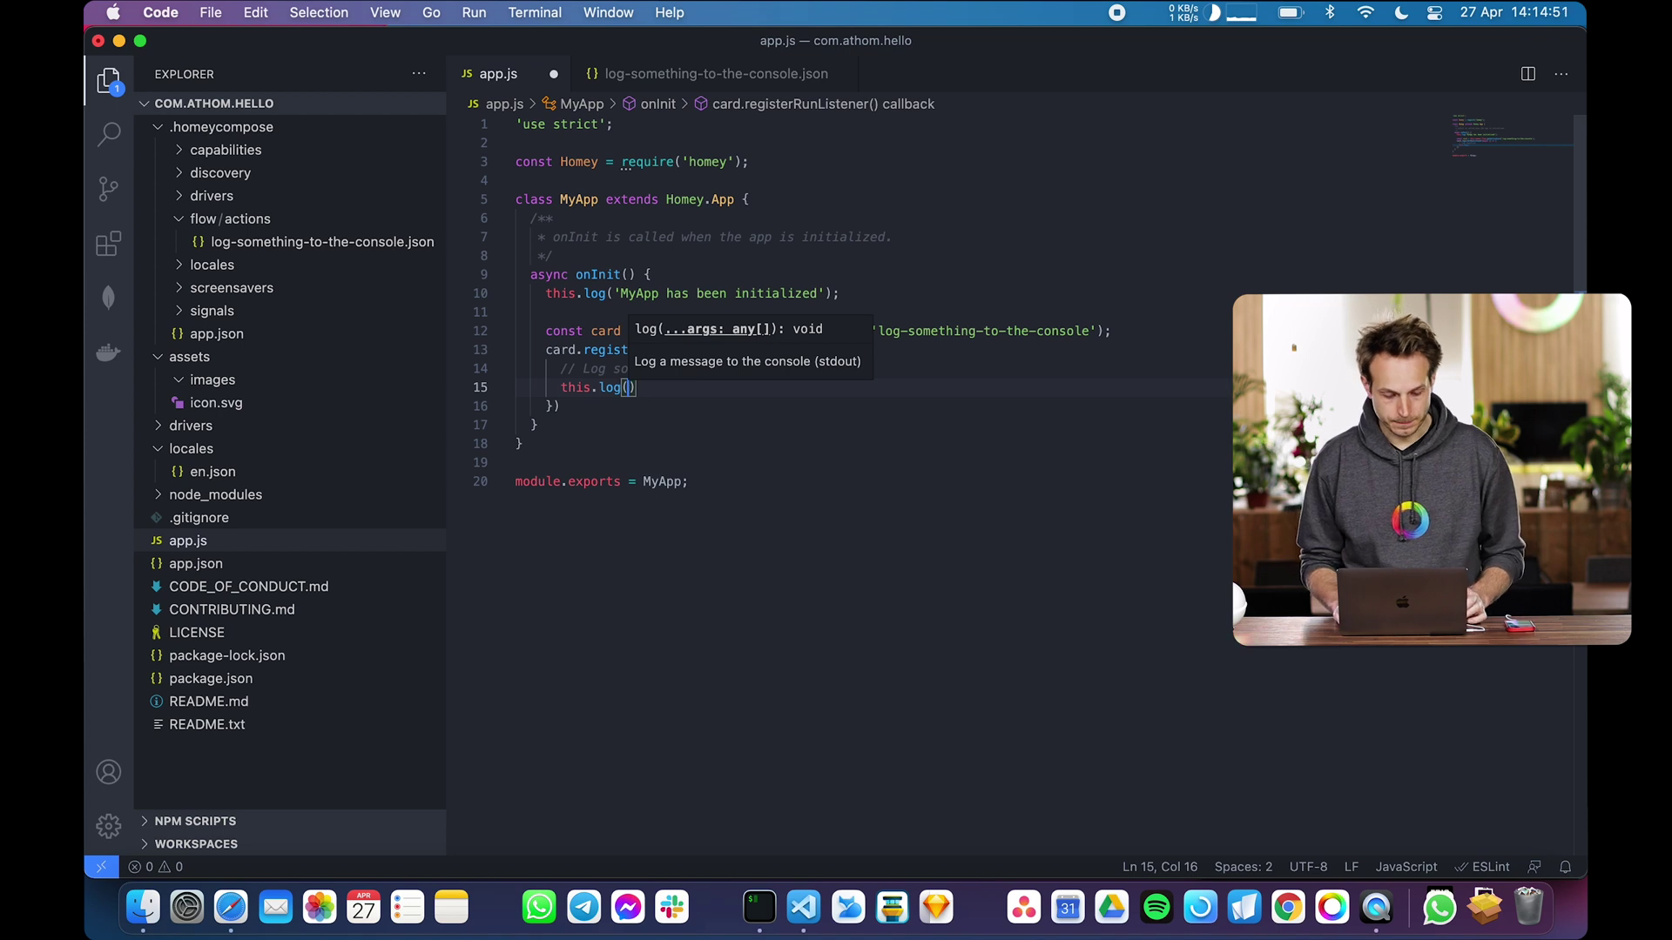
{"action": "type", "text": "'Hello World!');"}
{"action": "key", "text": "super+s"}
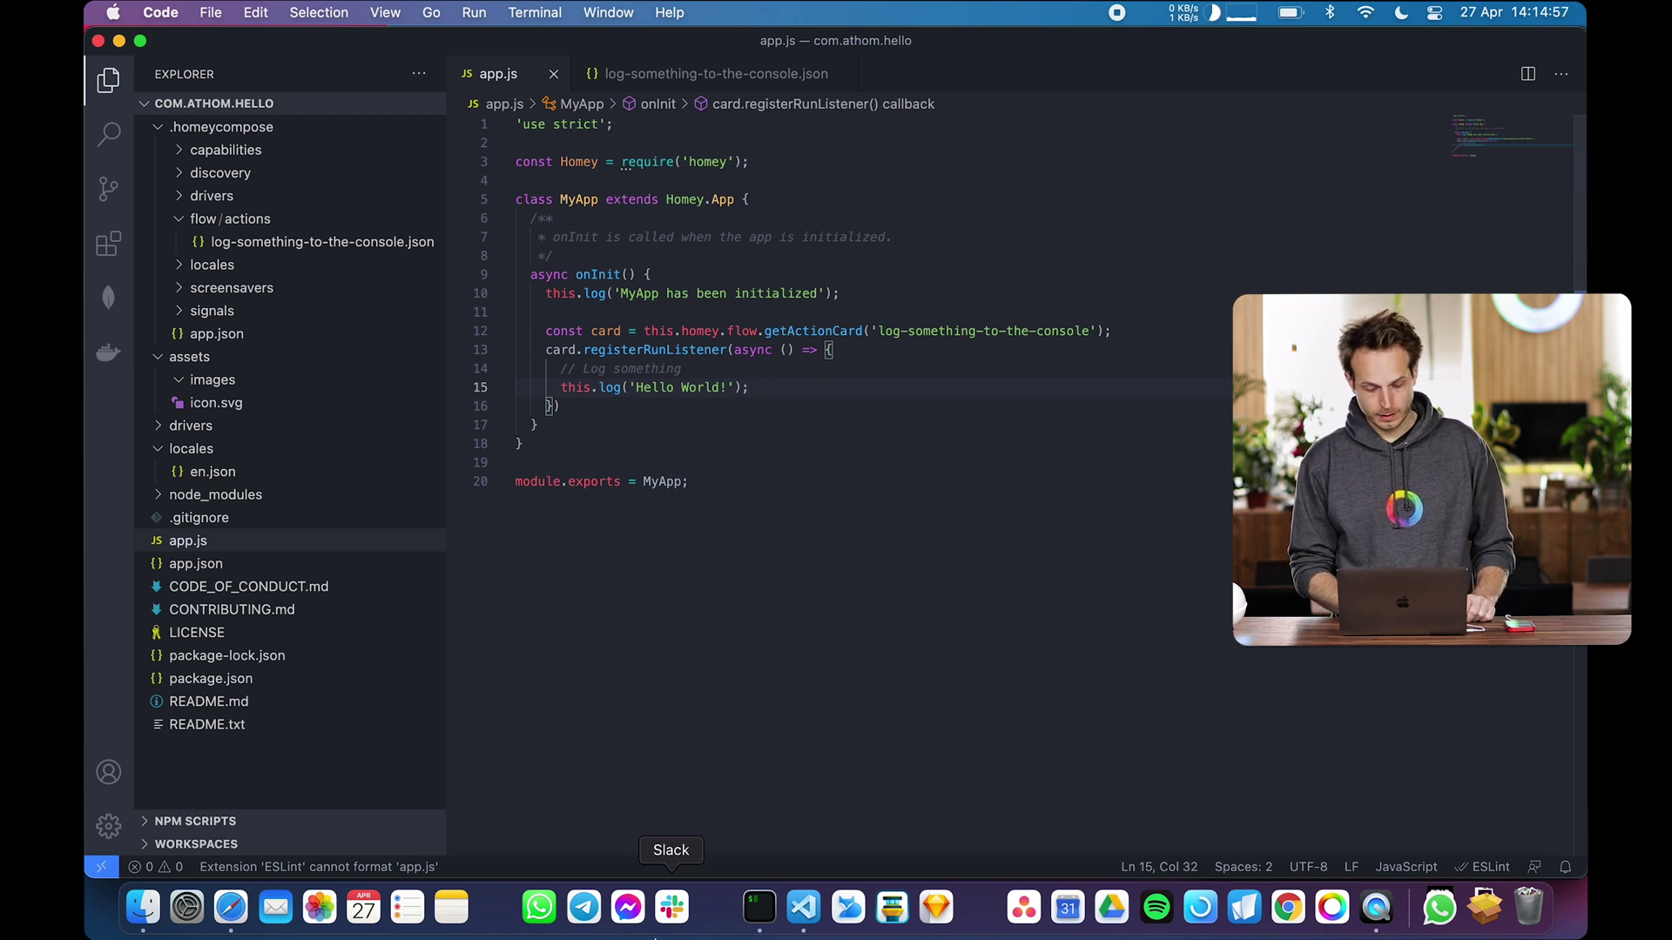
Rerun homey app run in iTerm2 and bring up the mirrored phone's Flow
{"action": "left_click", "coordinate": [759, 908]}
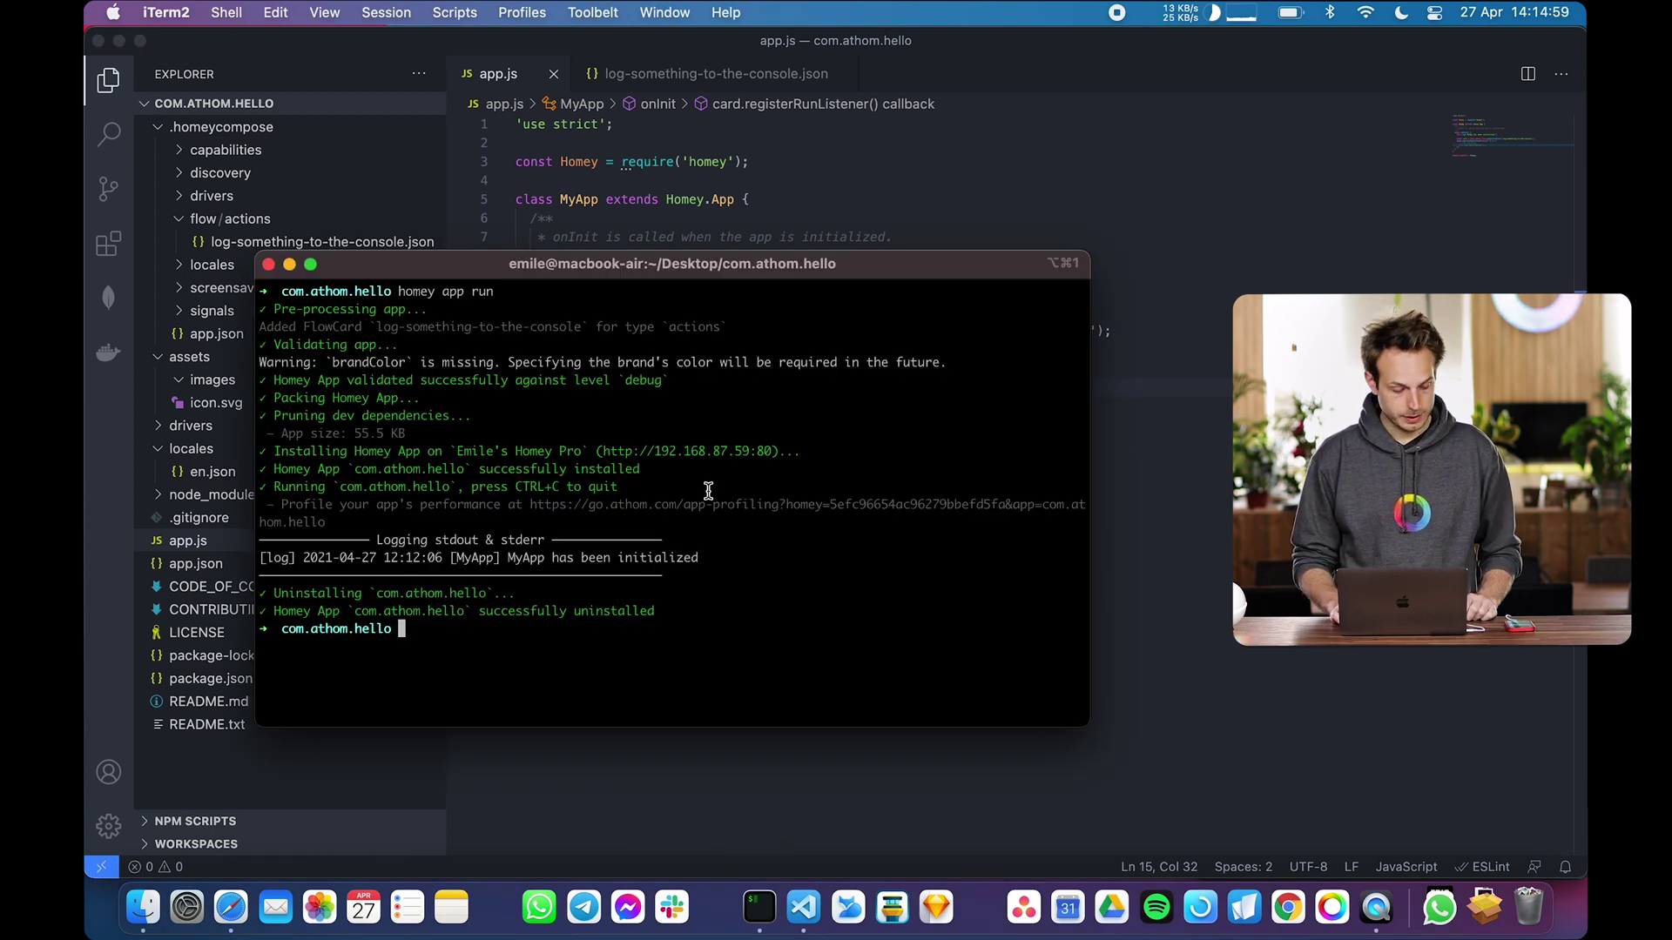
{"action": "key", "text": "Up"}
{"action": "key", "text": "Return"}
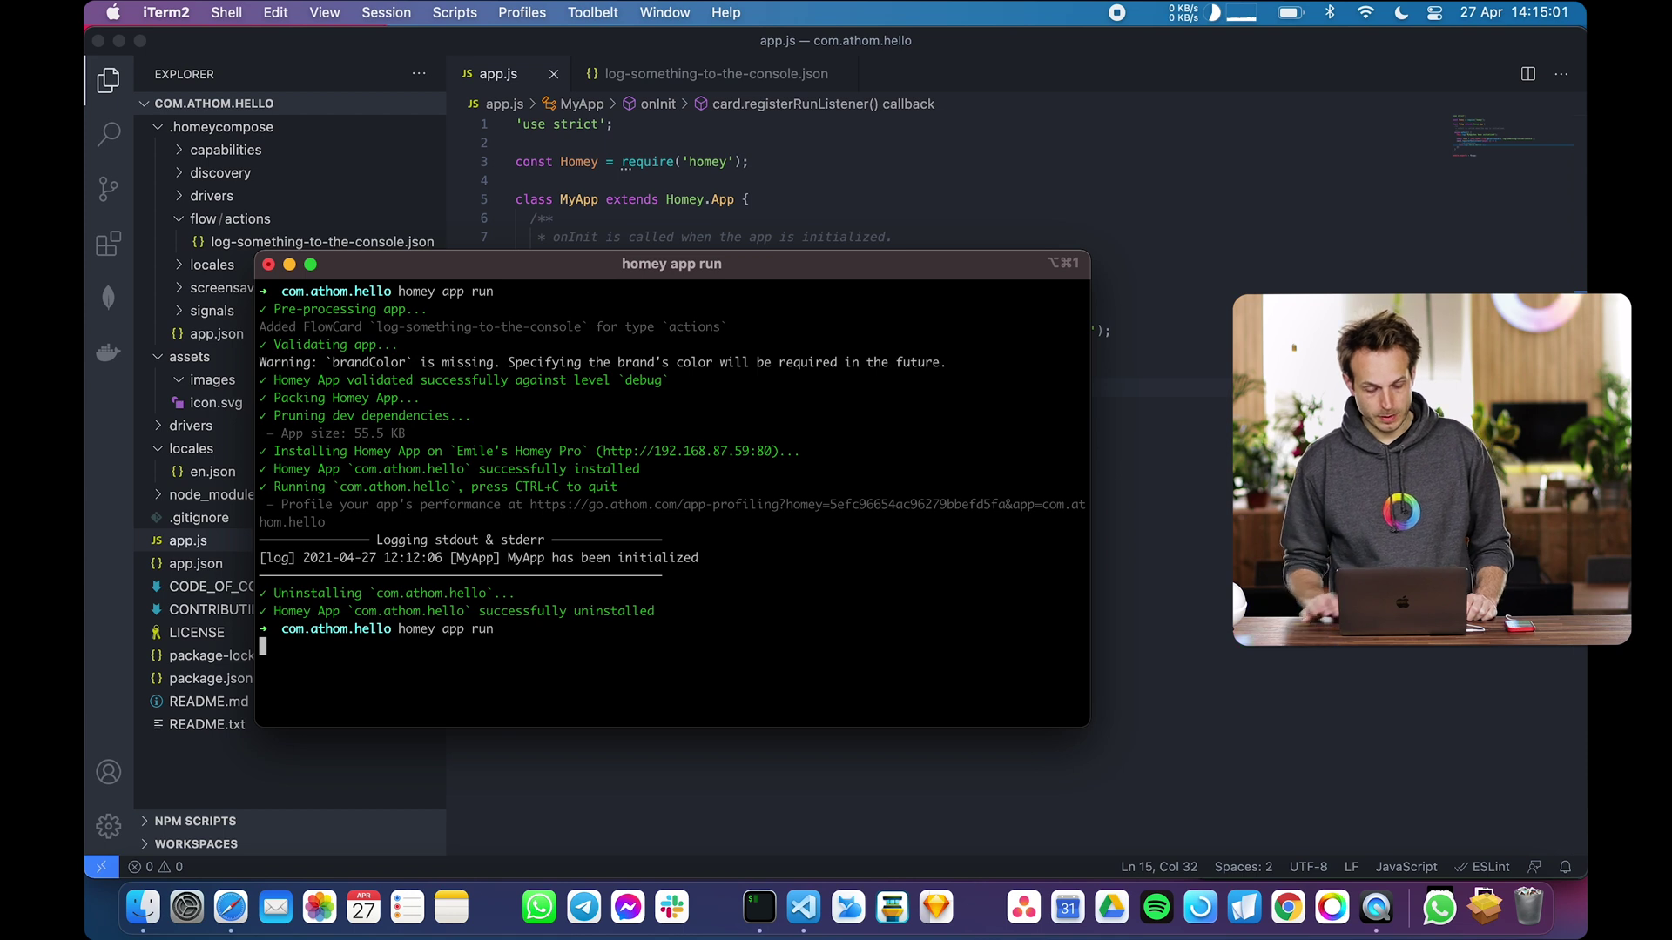
{"action": "left_click", "coordinate": [1374, 906]}
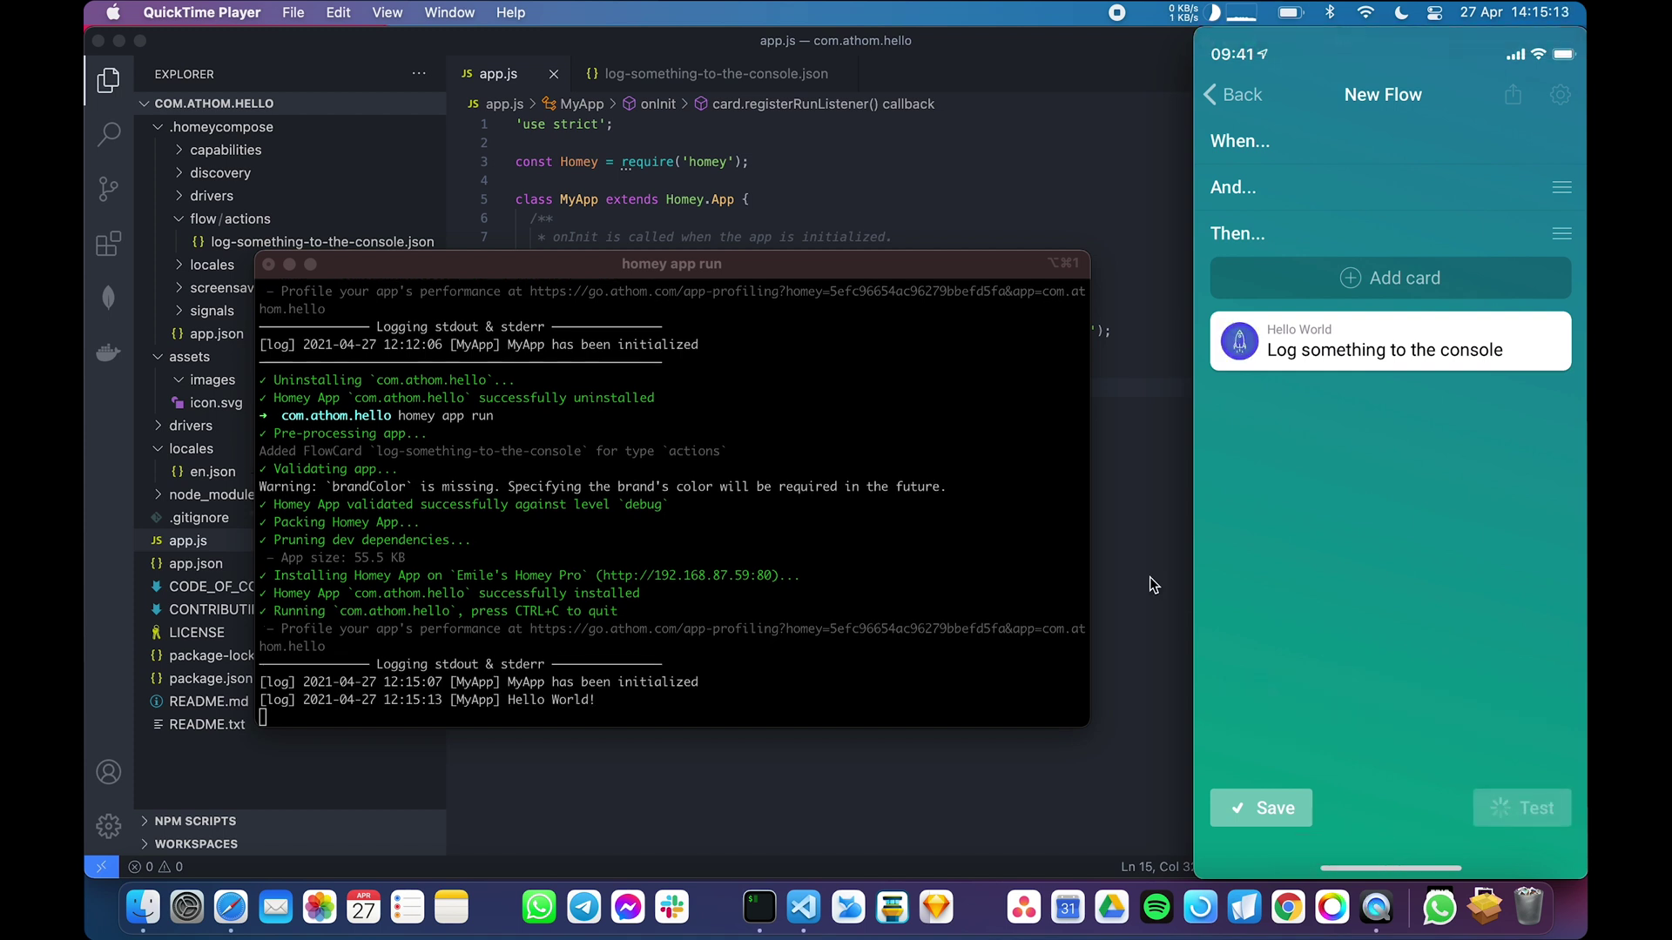
Highlight the Hello World! log line and run Test in the Flow editor again
{"action": "double_click", "coordinate": [483, 701]}
{"action": "left_click_drag", "start_coordinate": [526, 700], "coordinate": [594, 701]}
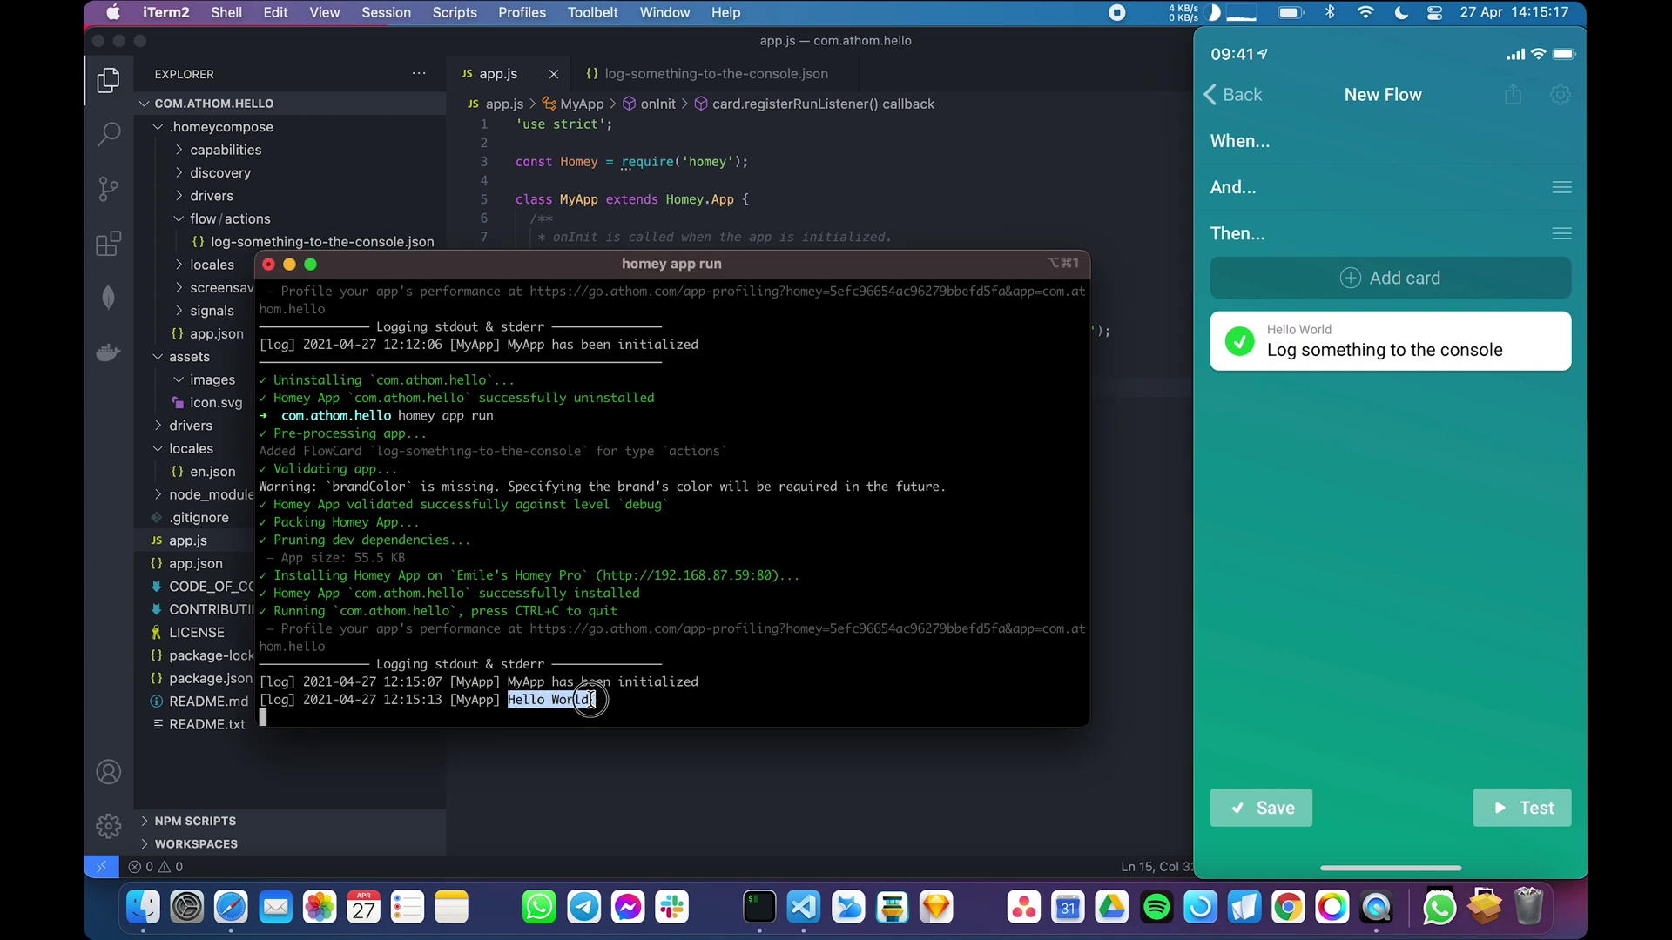
{"action": "left_click", "coordinate": [594, 702]}
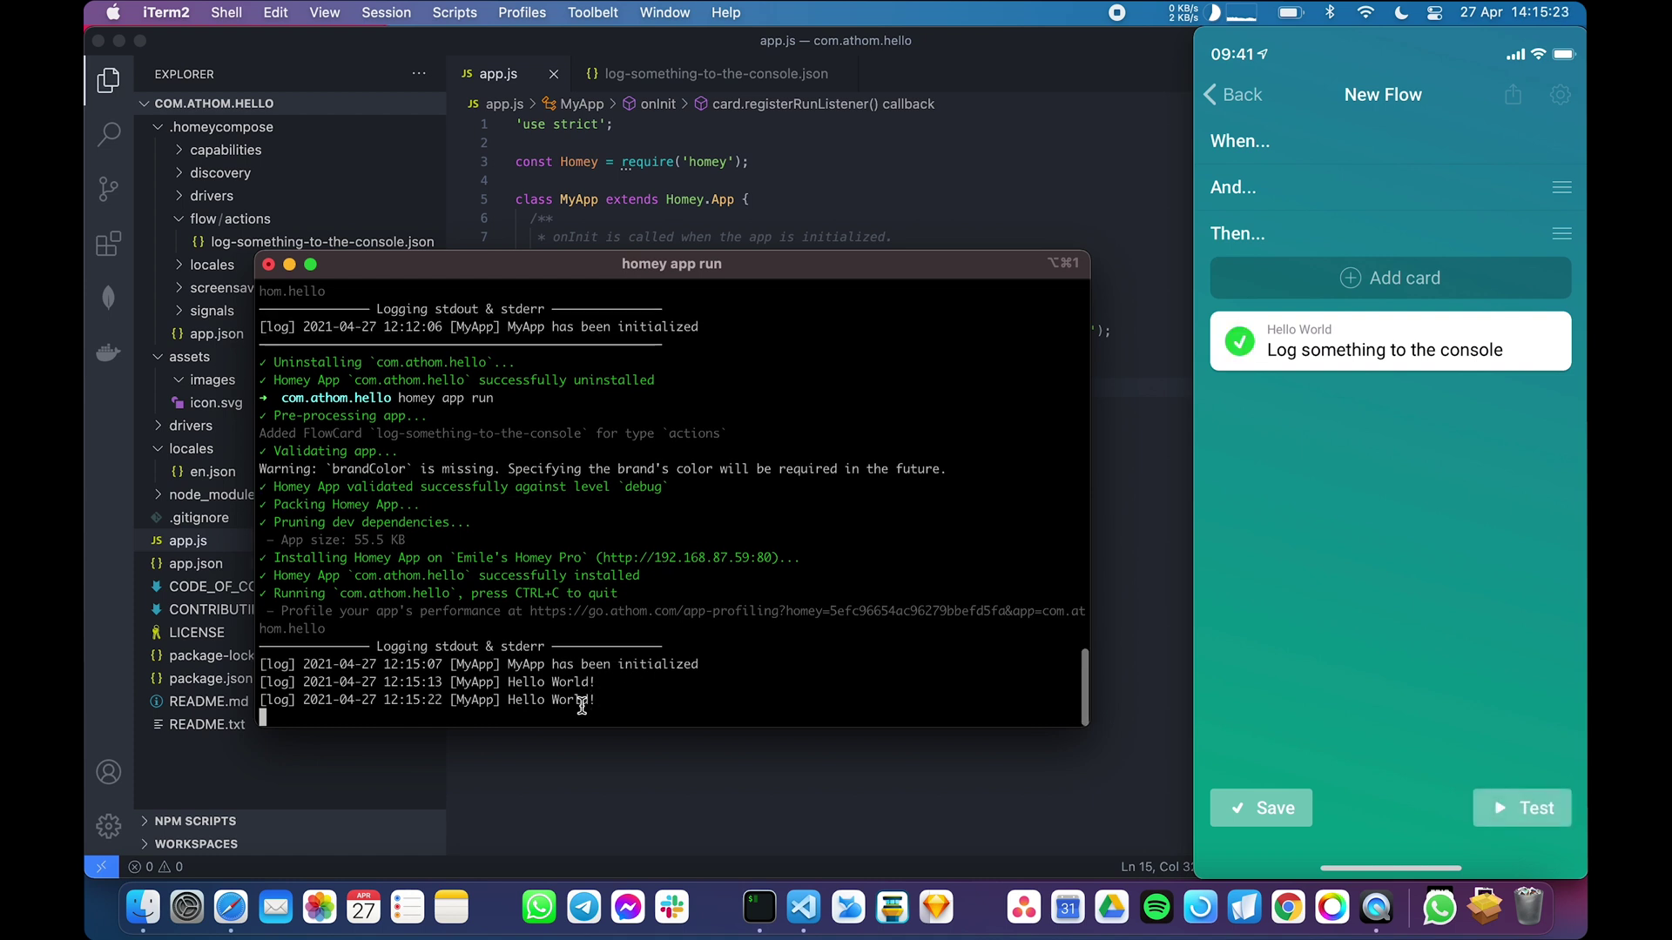
{"action": "left_click", "coordinate": [1523, 808]}
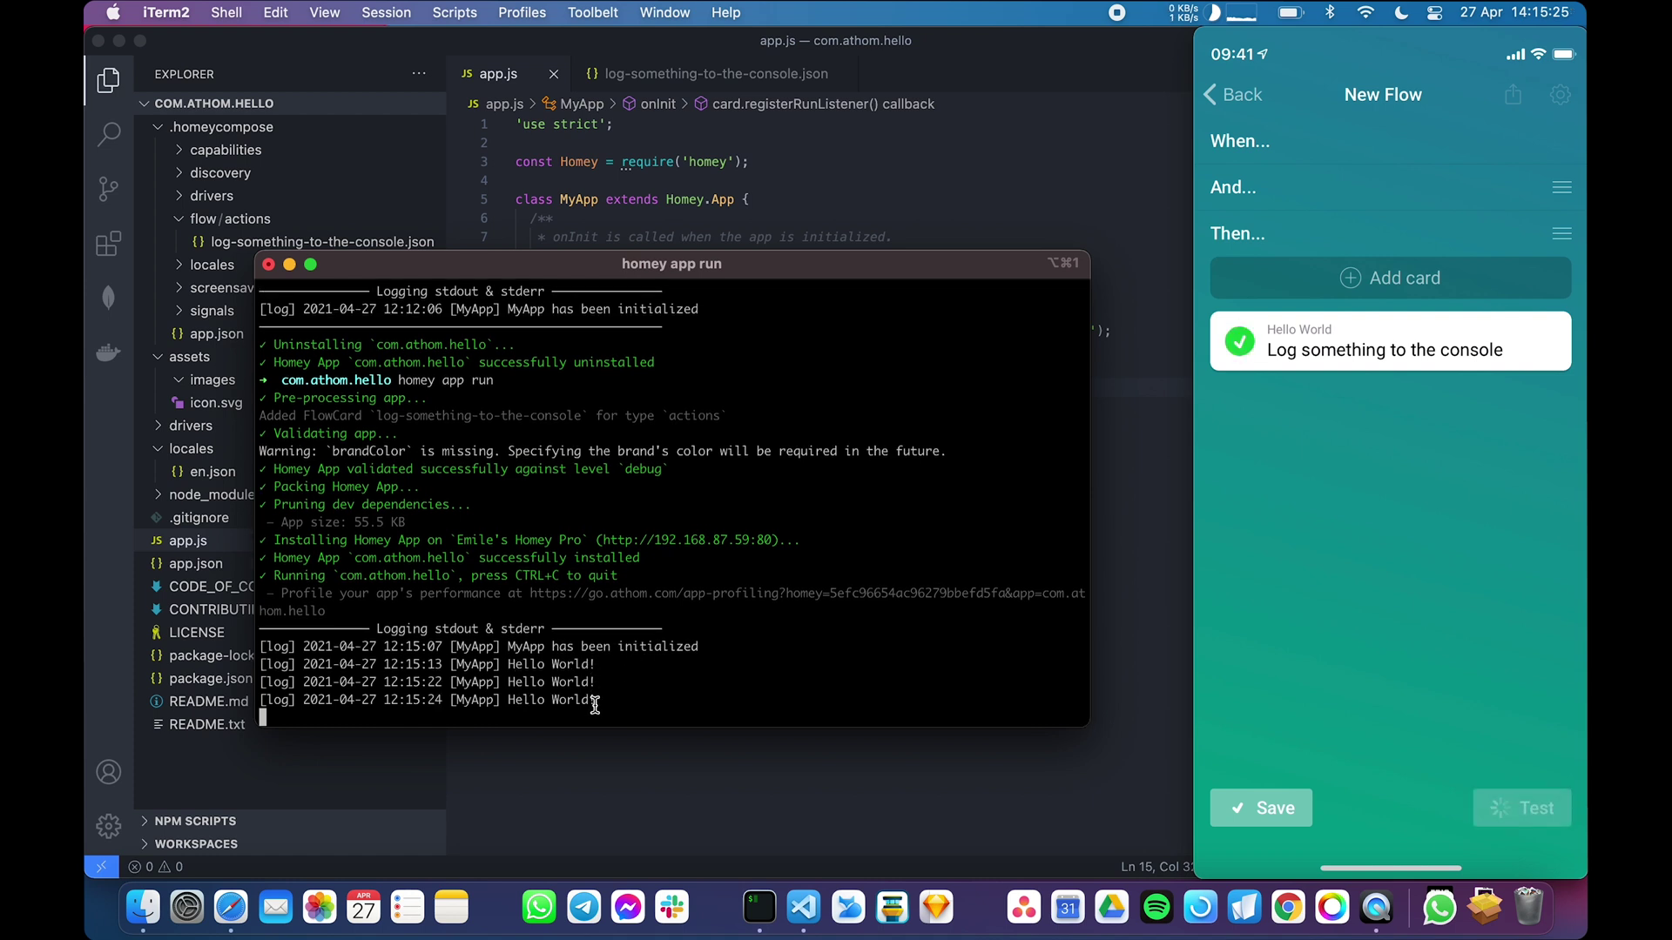